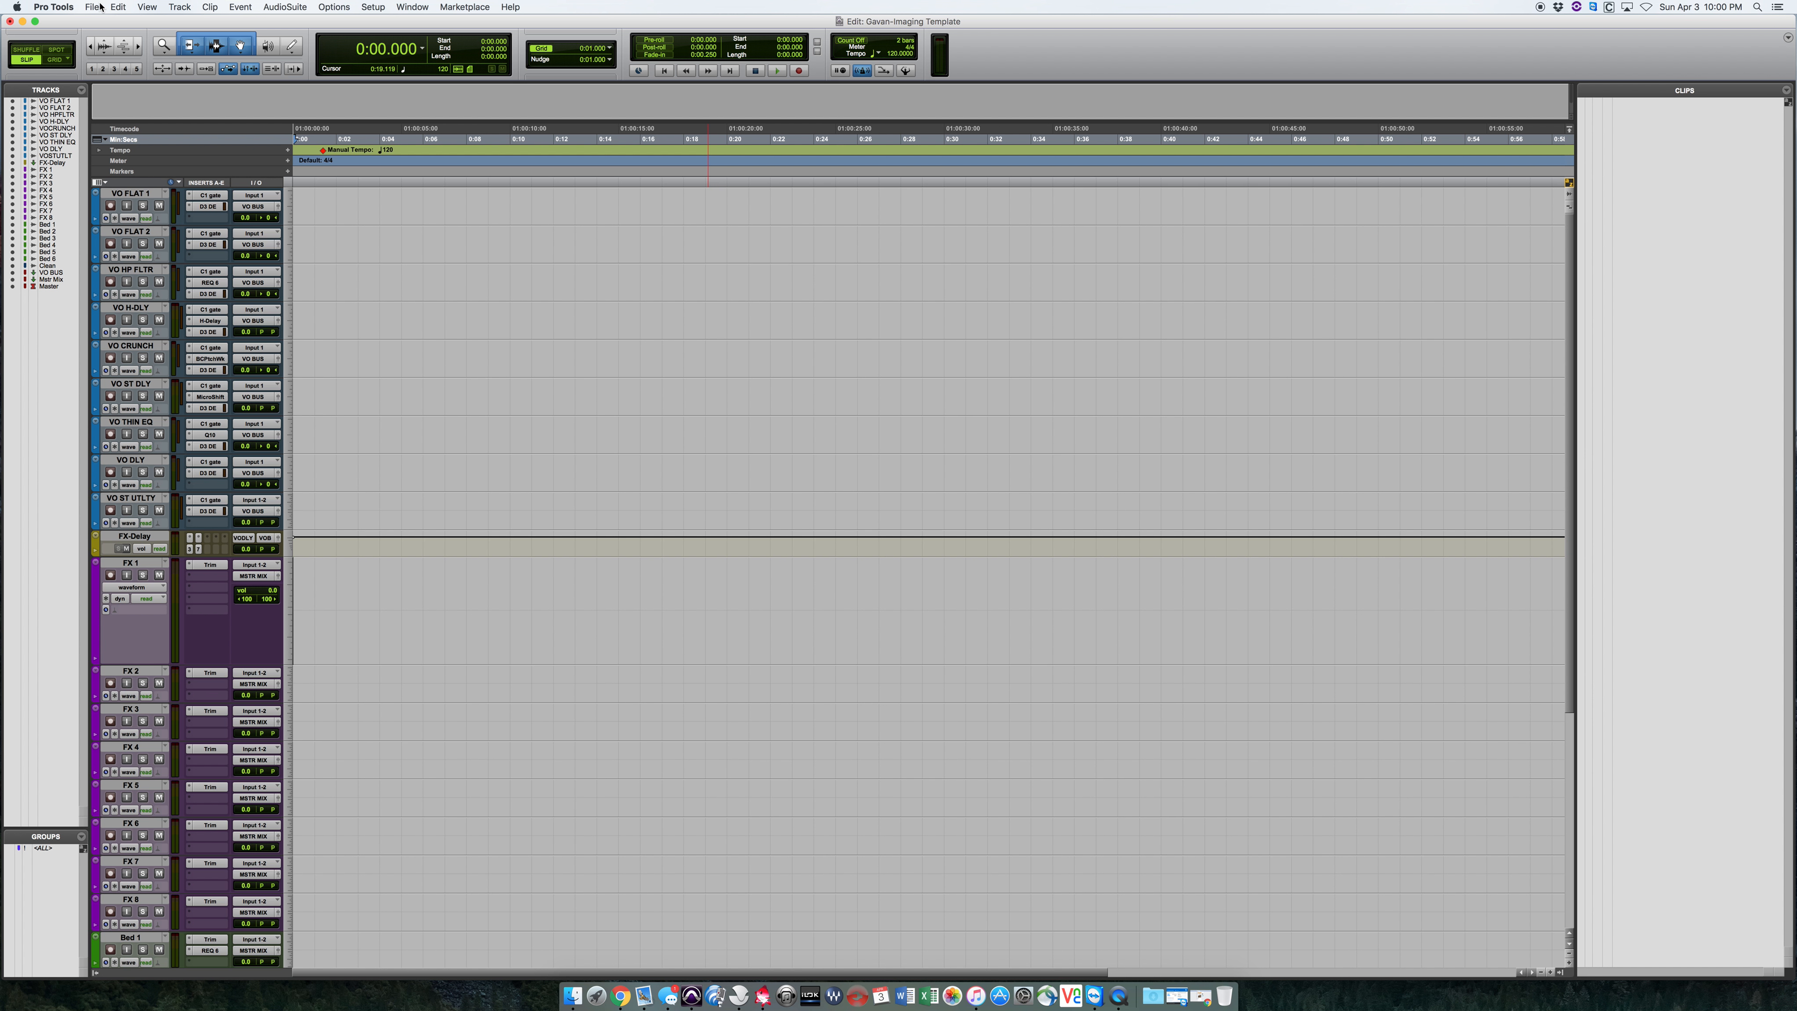
Start an audio import and browse to GB FILES > PRODUCTION WKPTS > AIR MEDIA > FUTURE FX 1
key("super+shift+i")
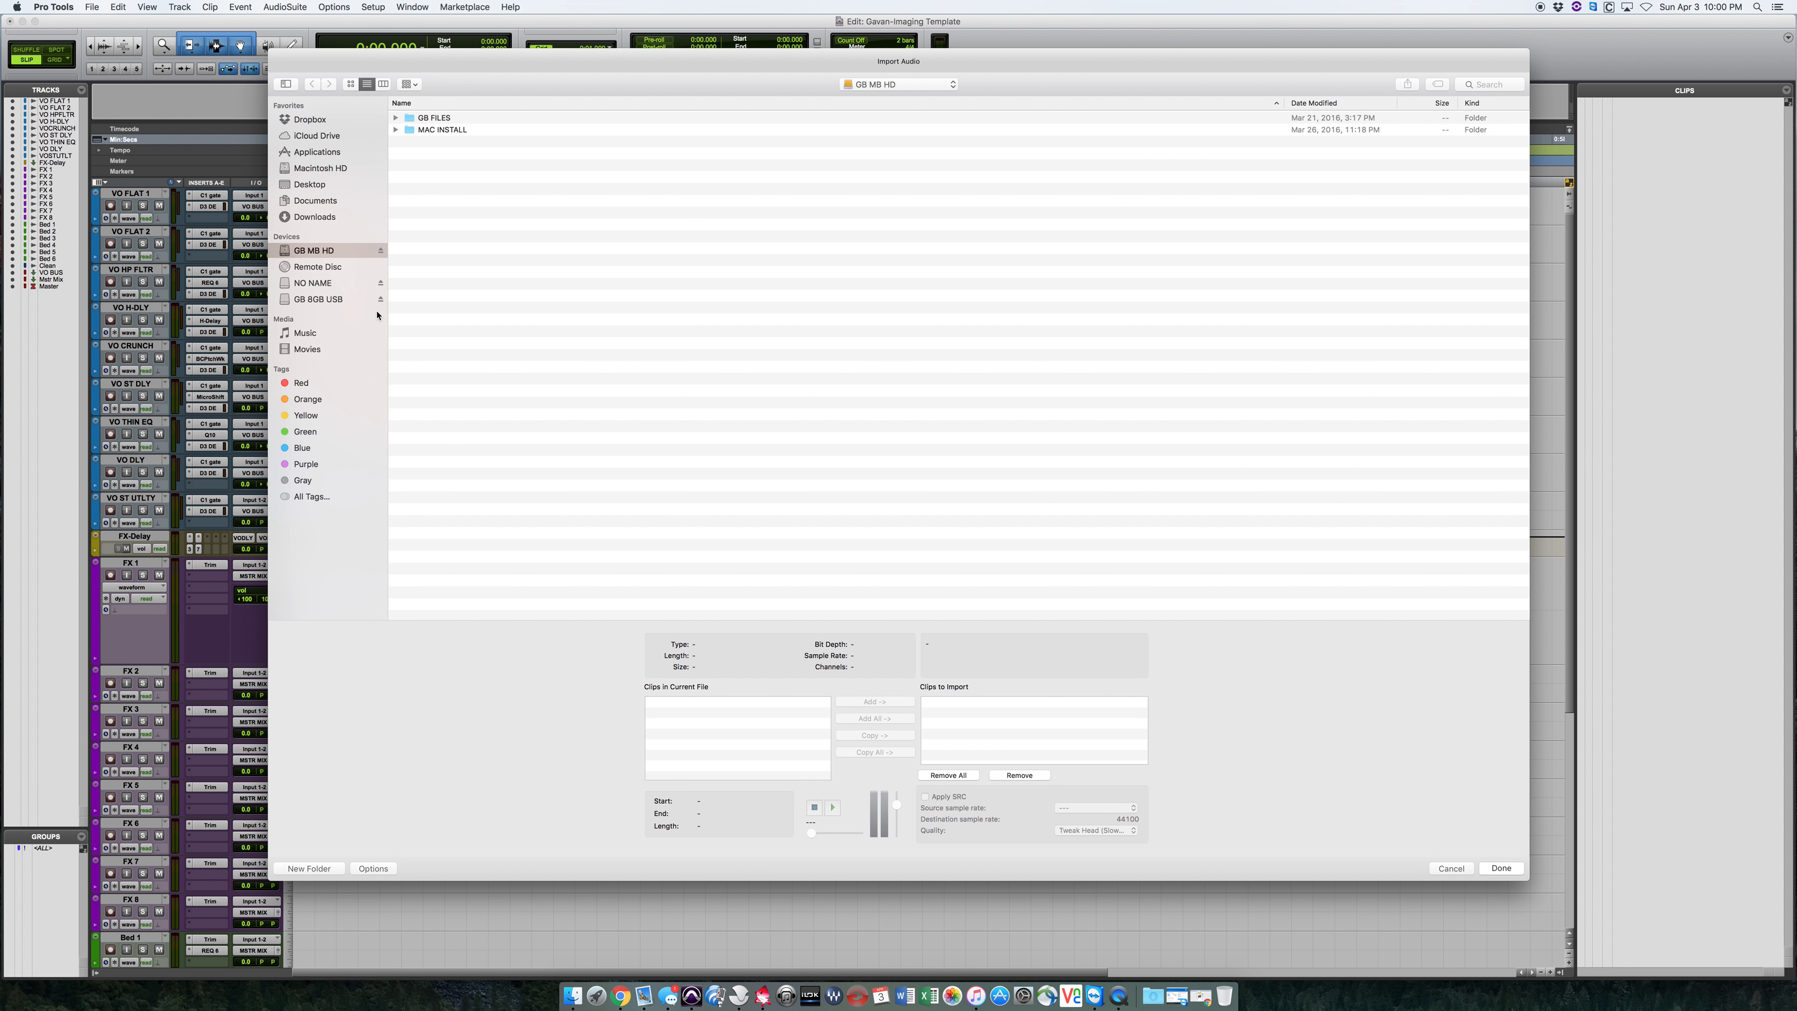
double_click(451, 119)
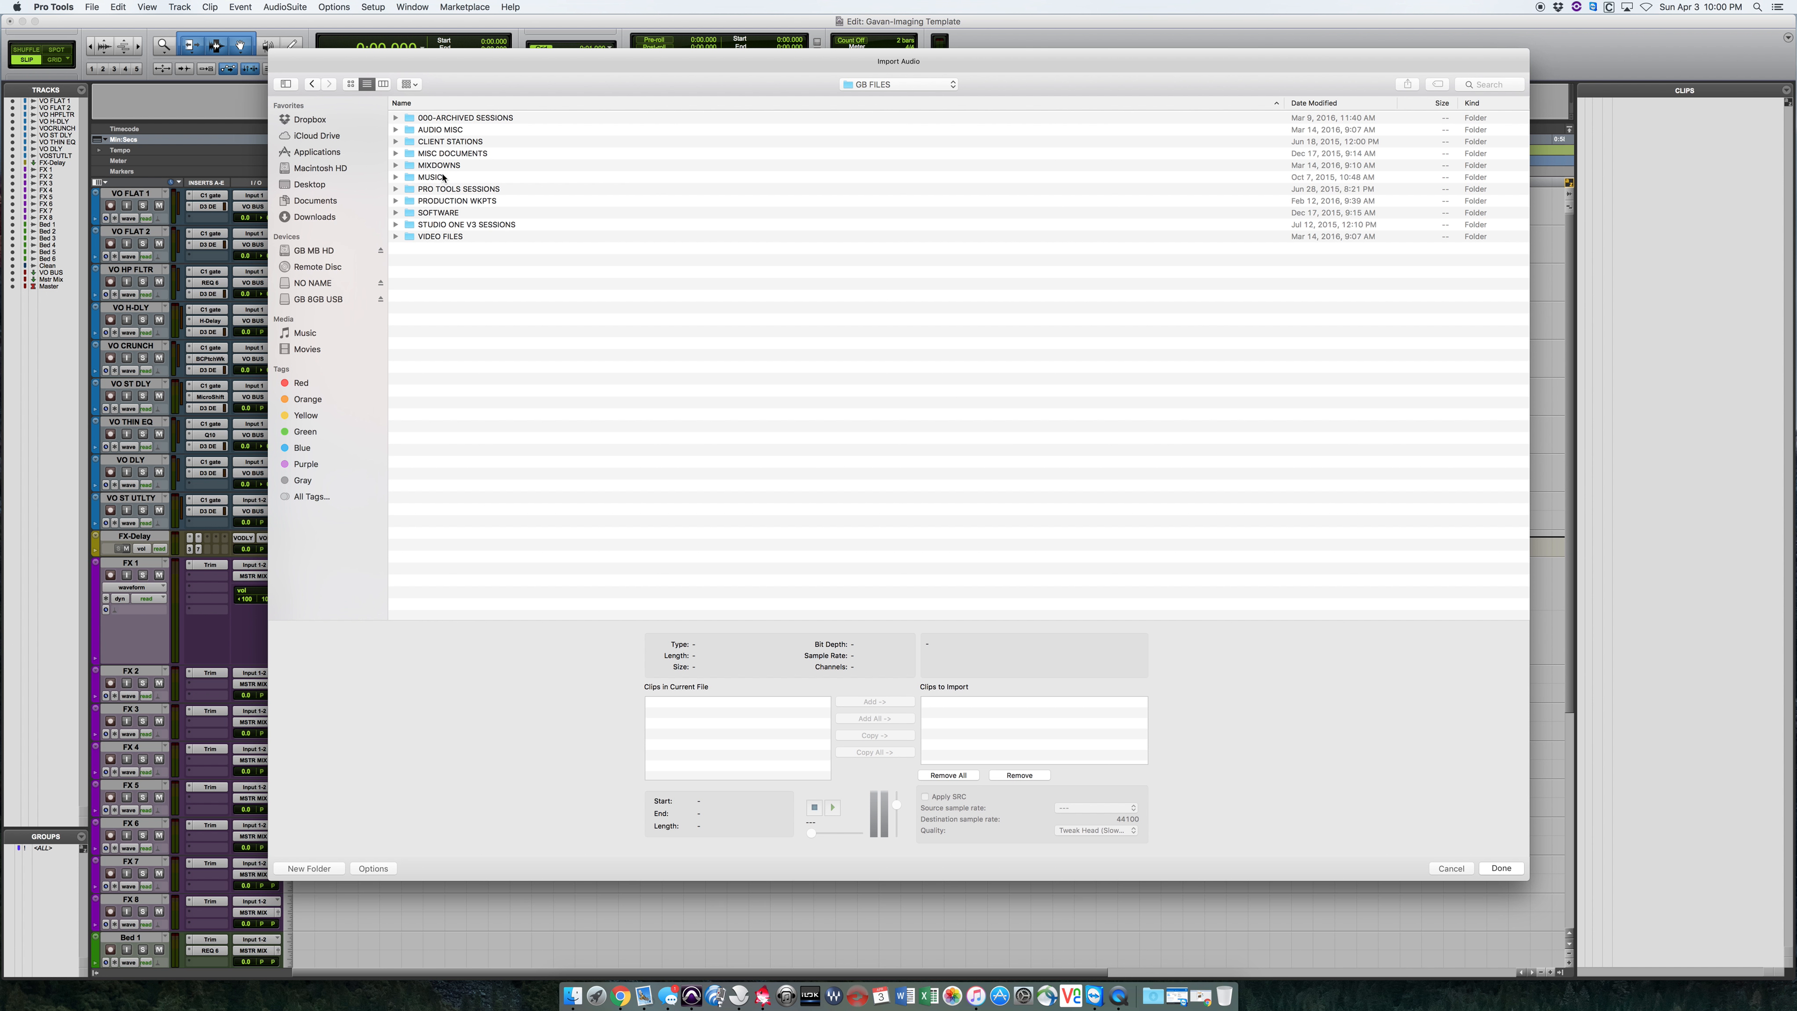
double_click(486, 201)
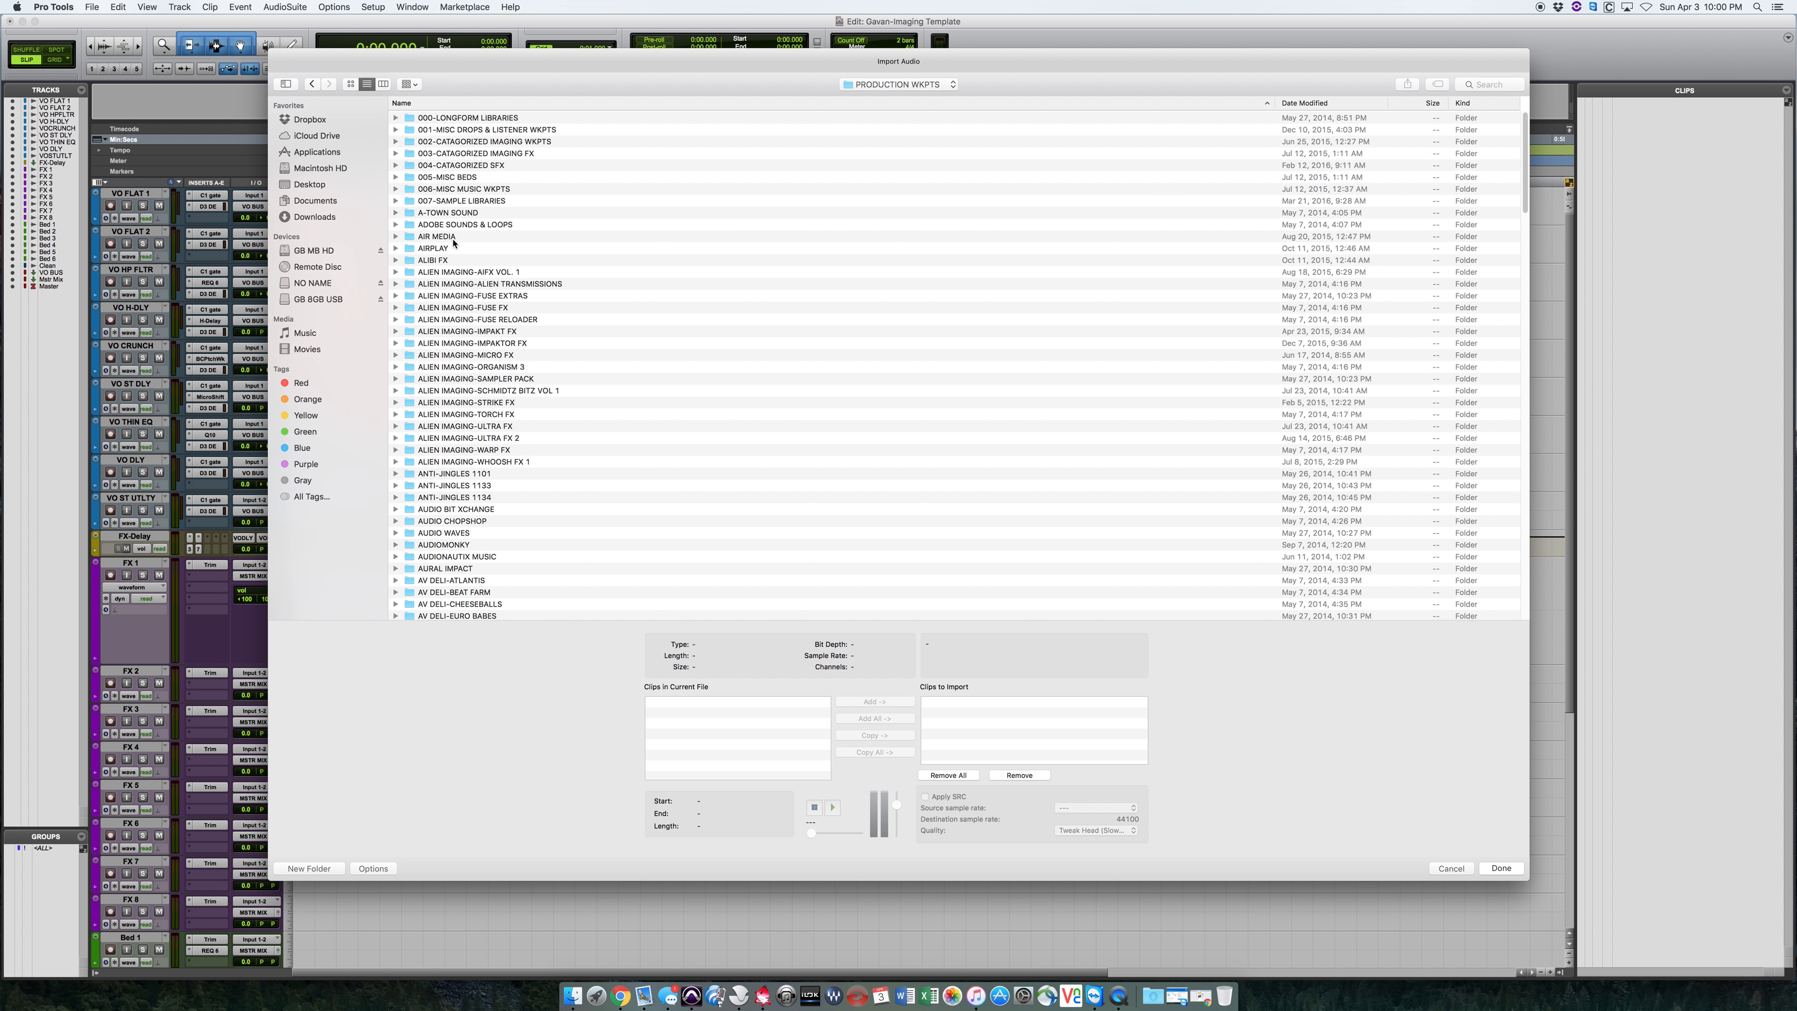
double_click(453, 236)
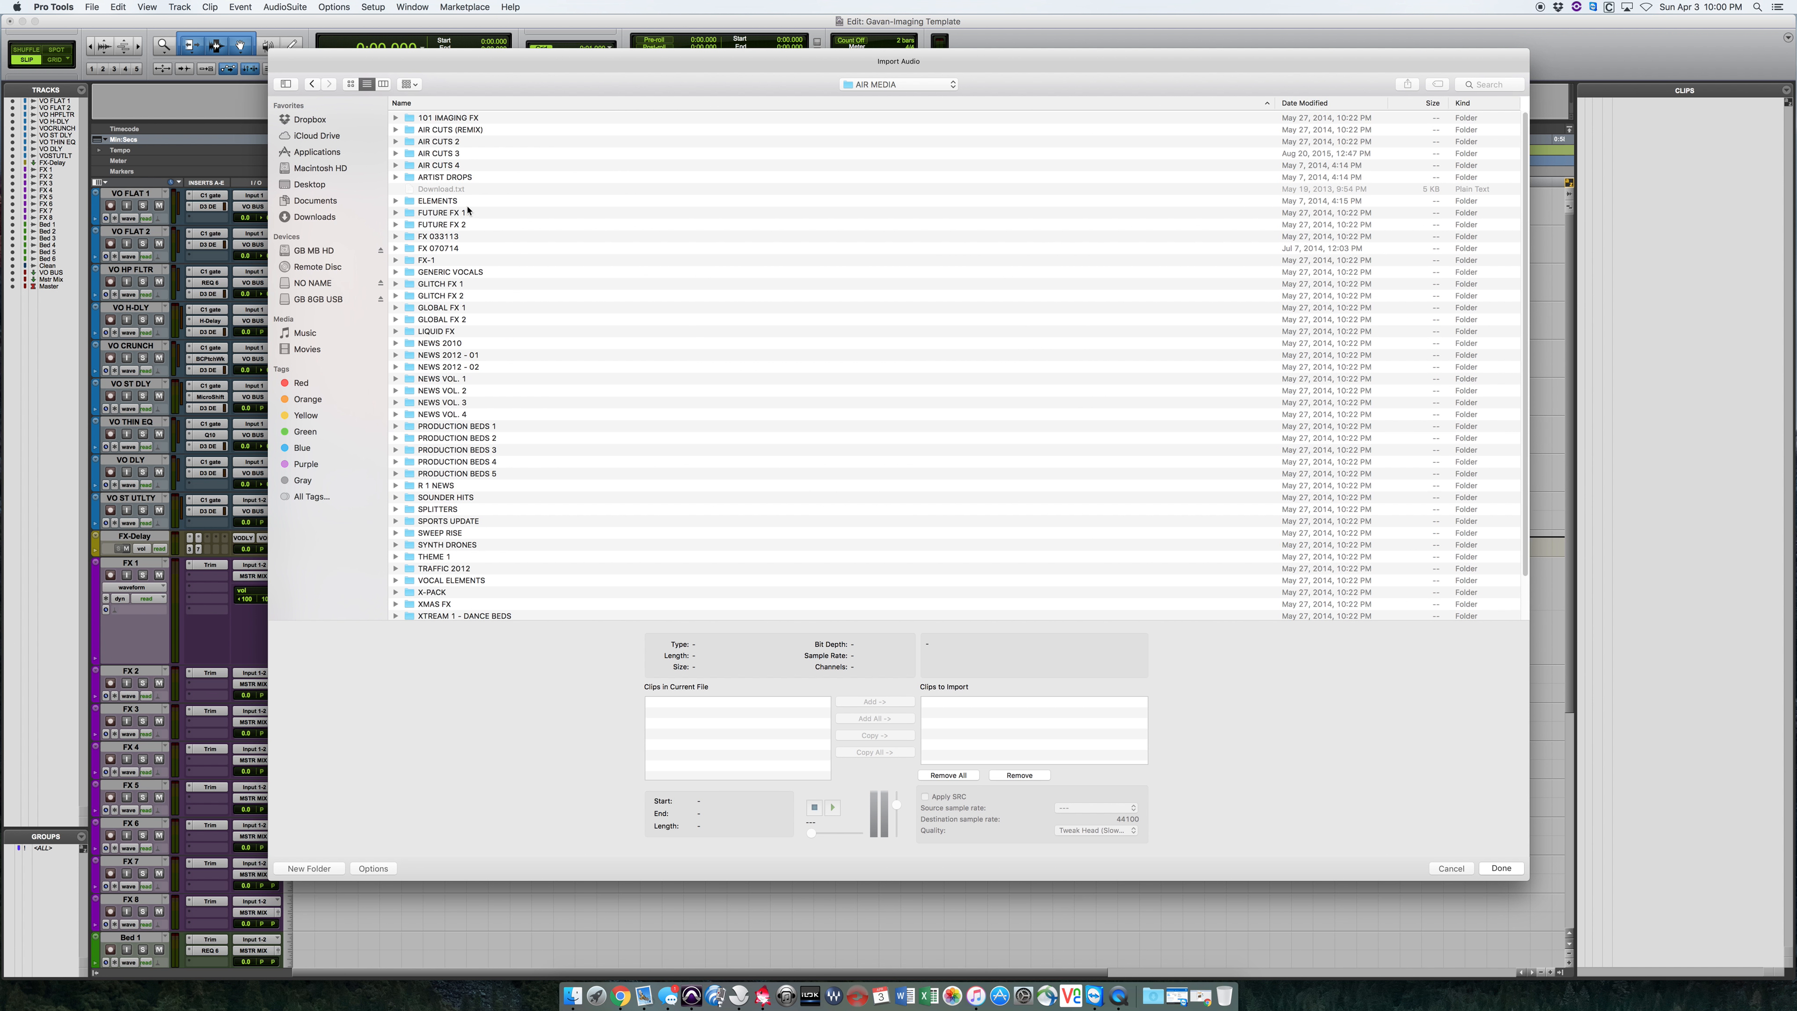
double_click(458, 212)
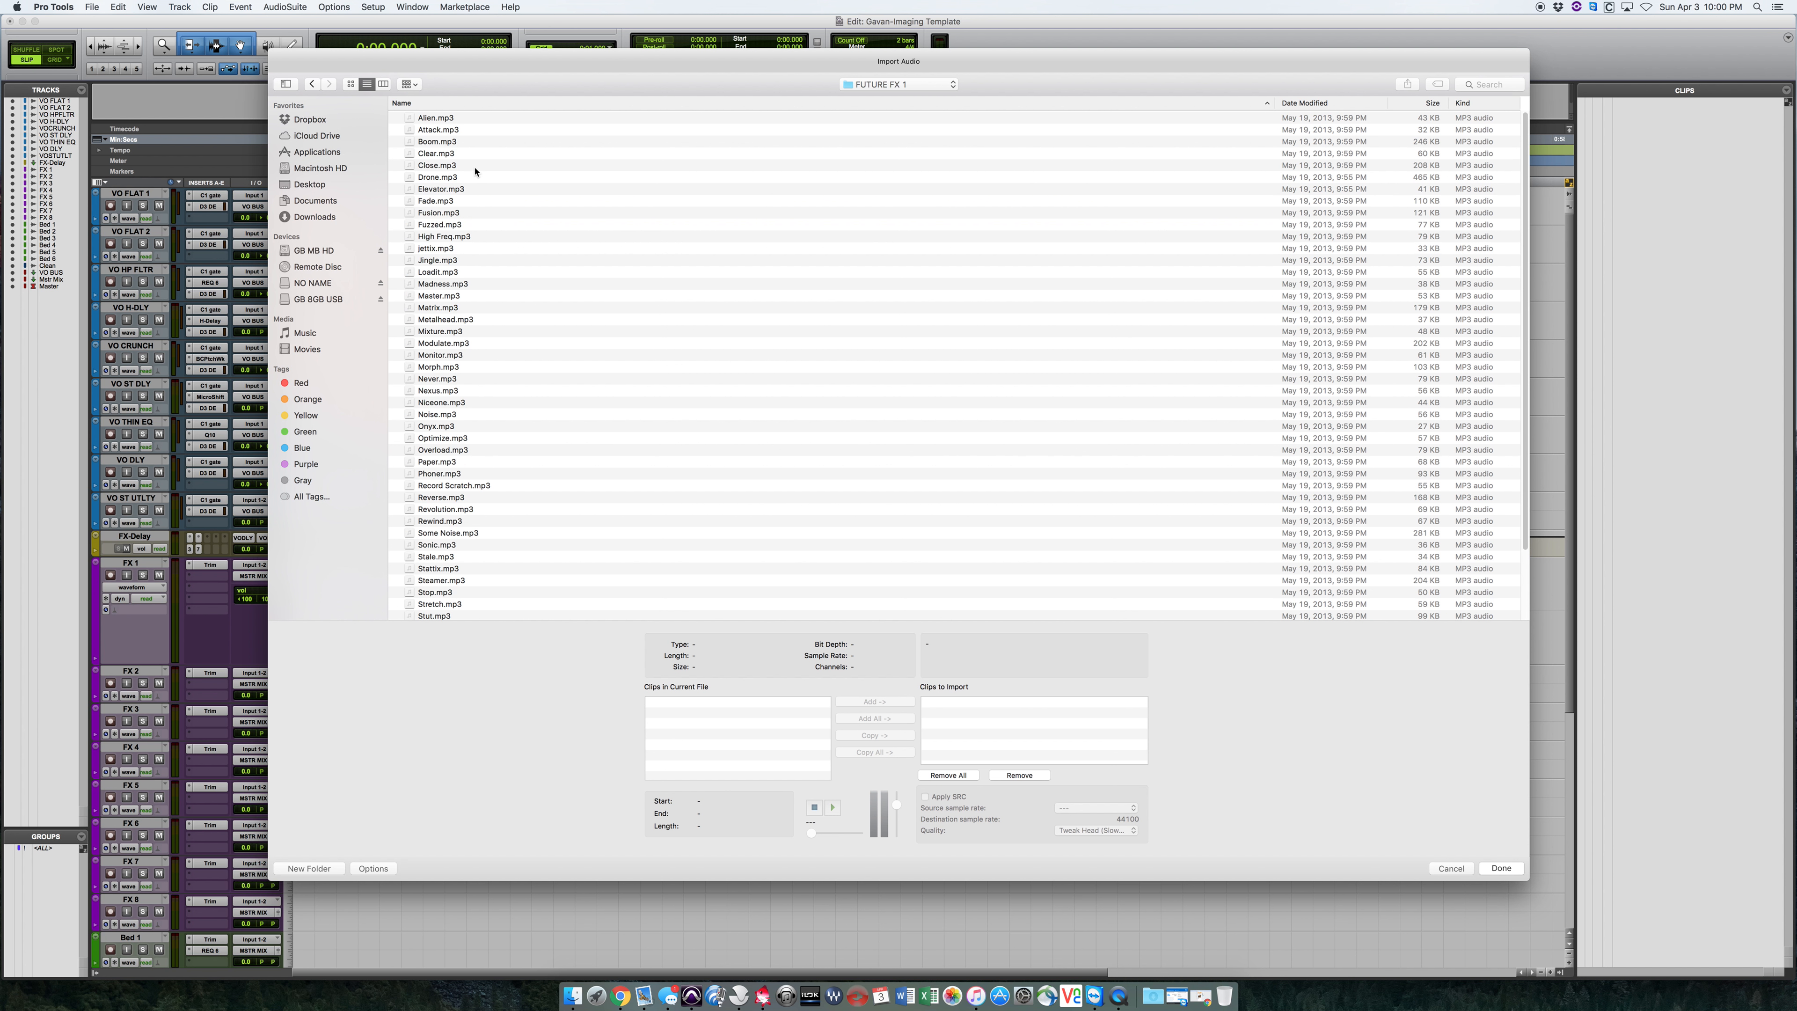
Choose Revolution.mp3 in the FUTURE FX 1 folder and add it to the clips to import as a converted file
left_click(475, 168)
left_click(890, 736)
left_click(561, 509)
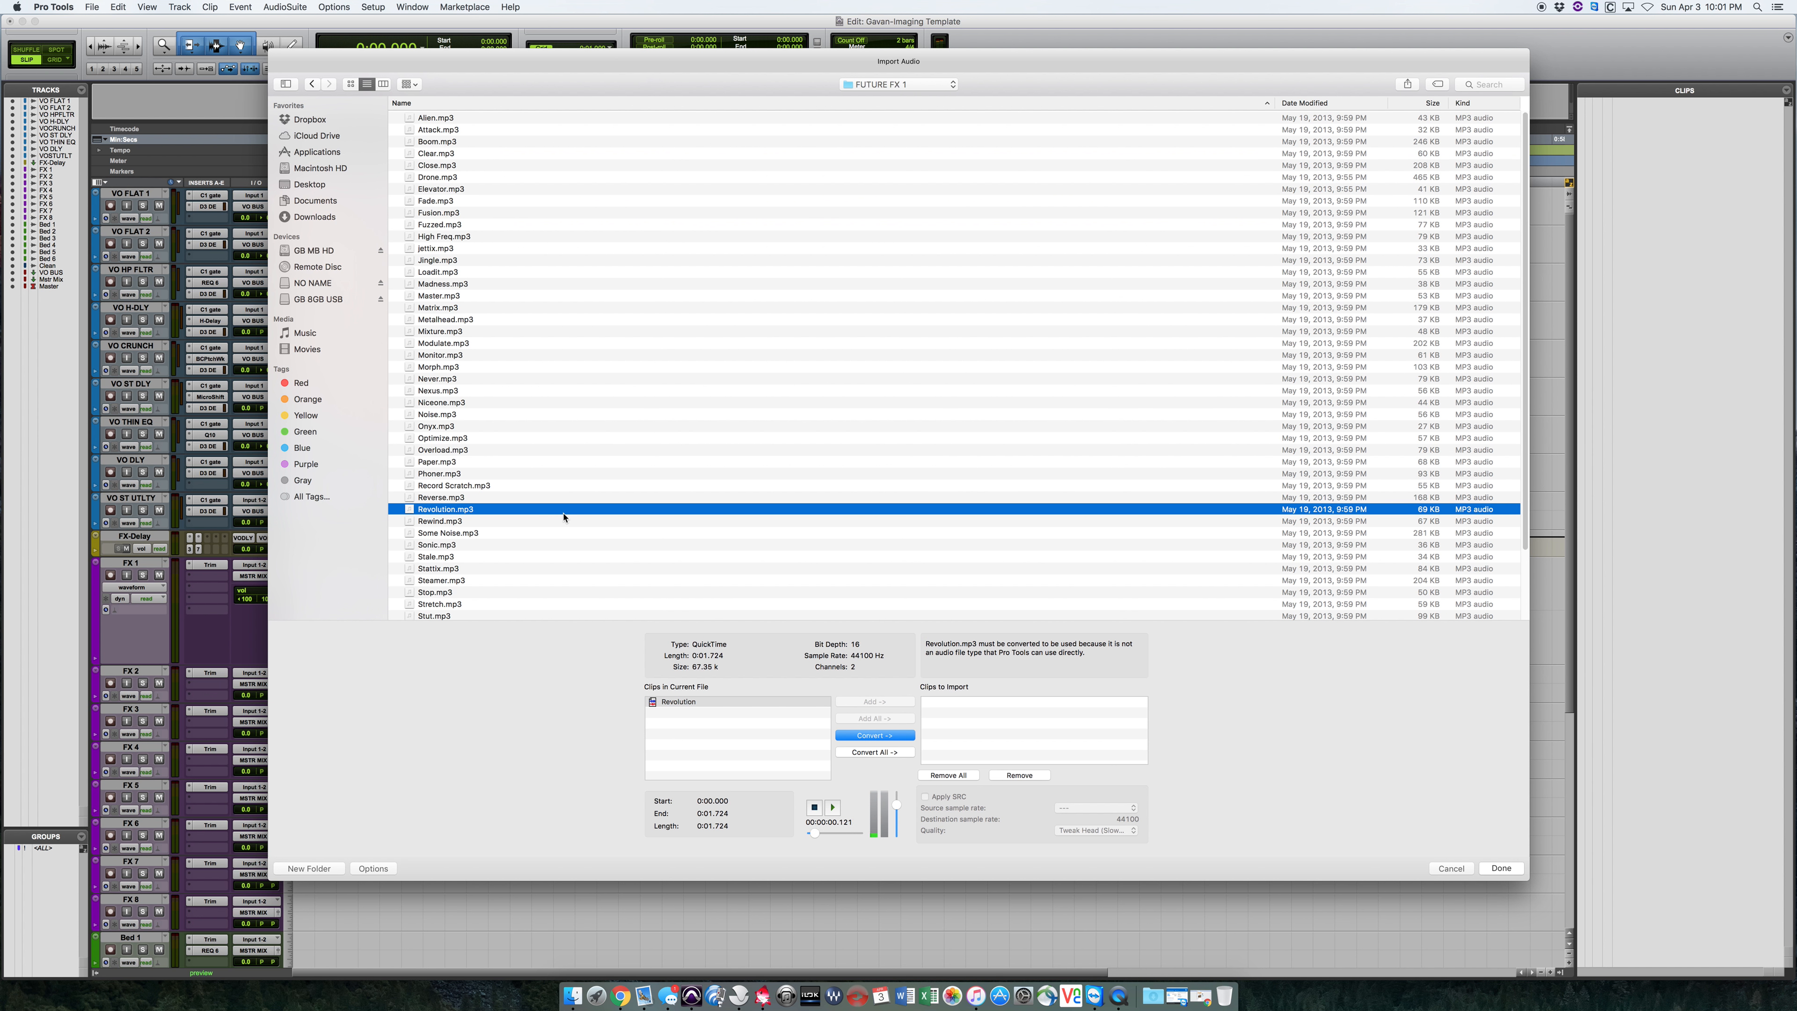
left_click(881, 737)
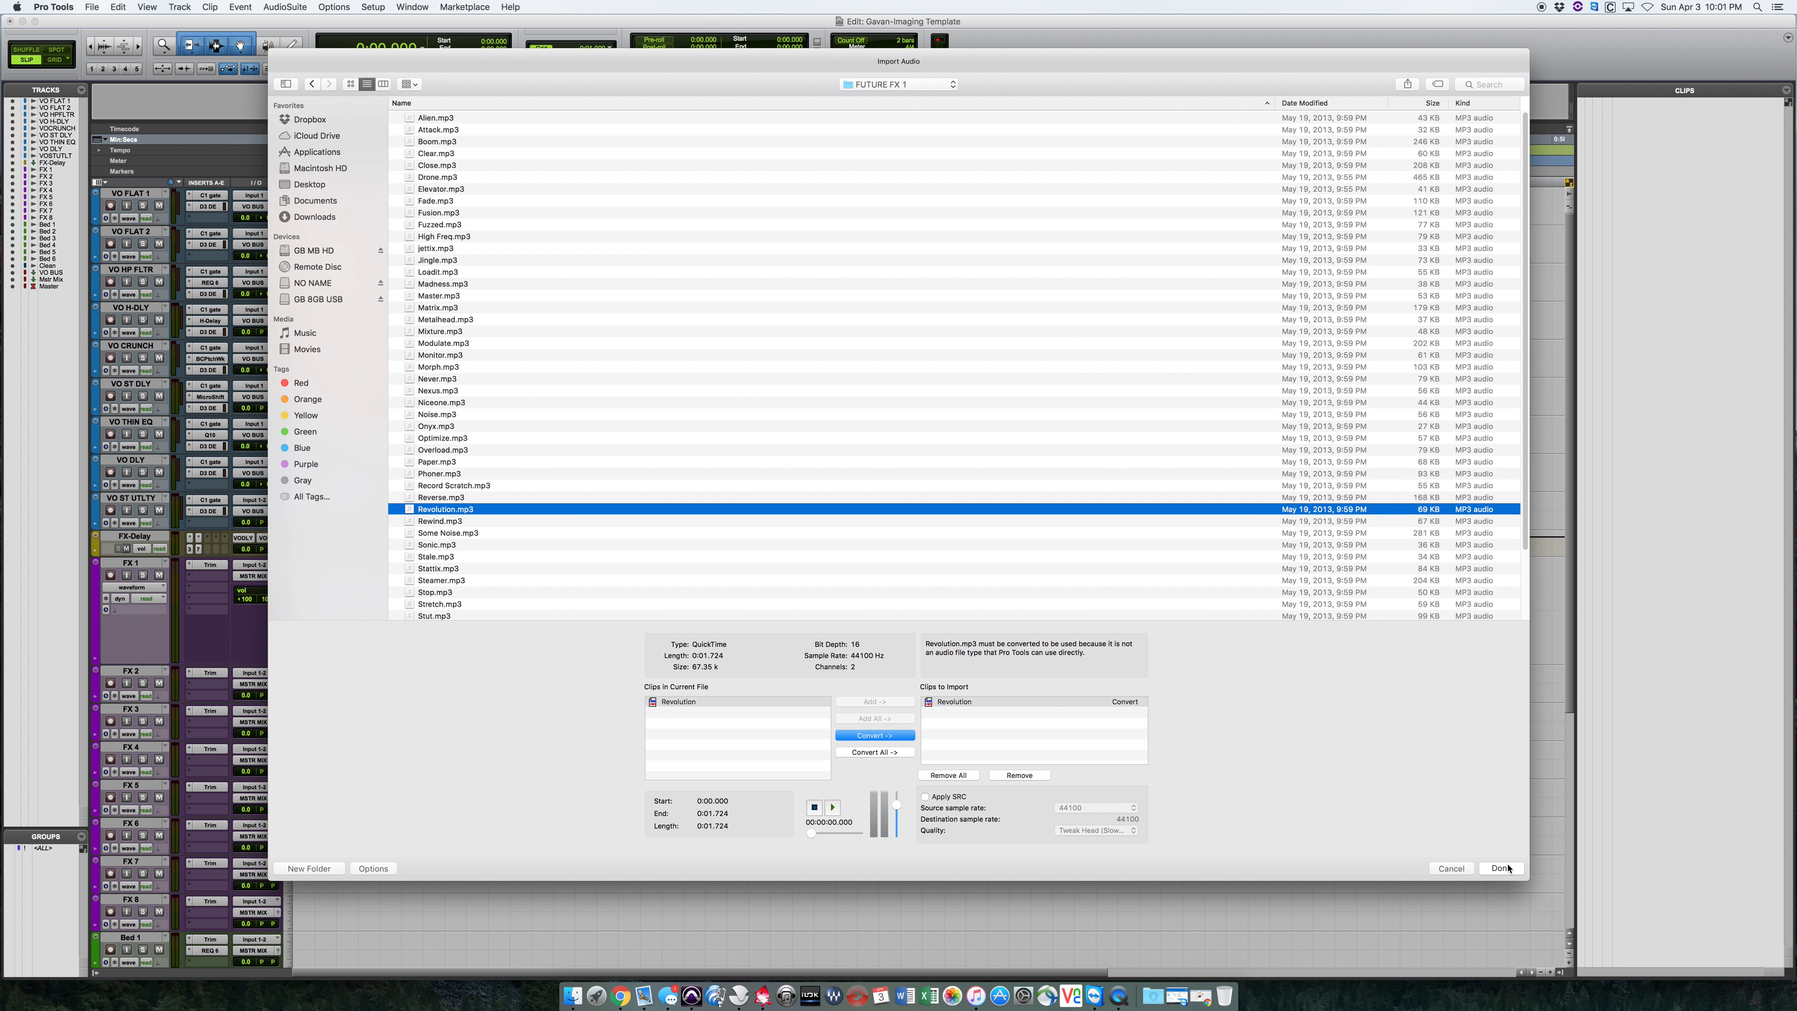
Find Stretch.mp3 further down the folder and add it to the import list for conversion
left_click(637, 545)
scroll(633, 553, "down", 3)
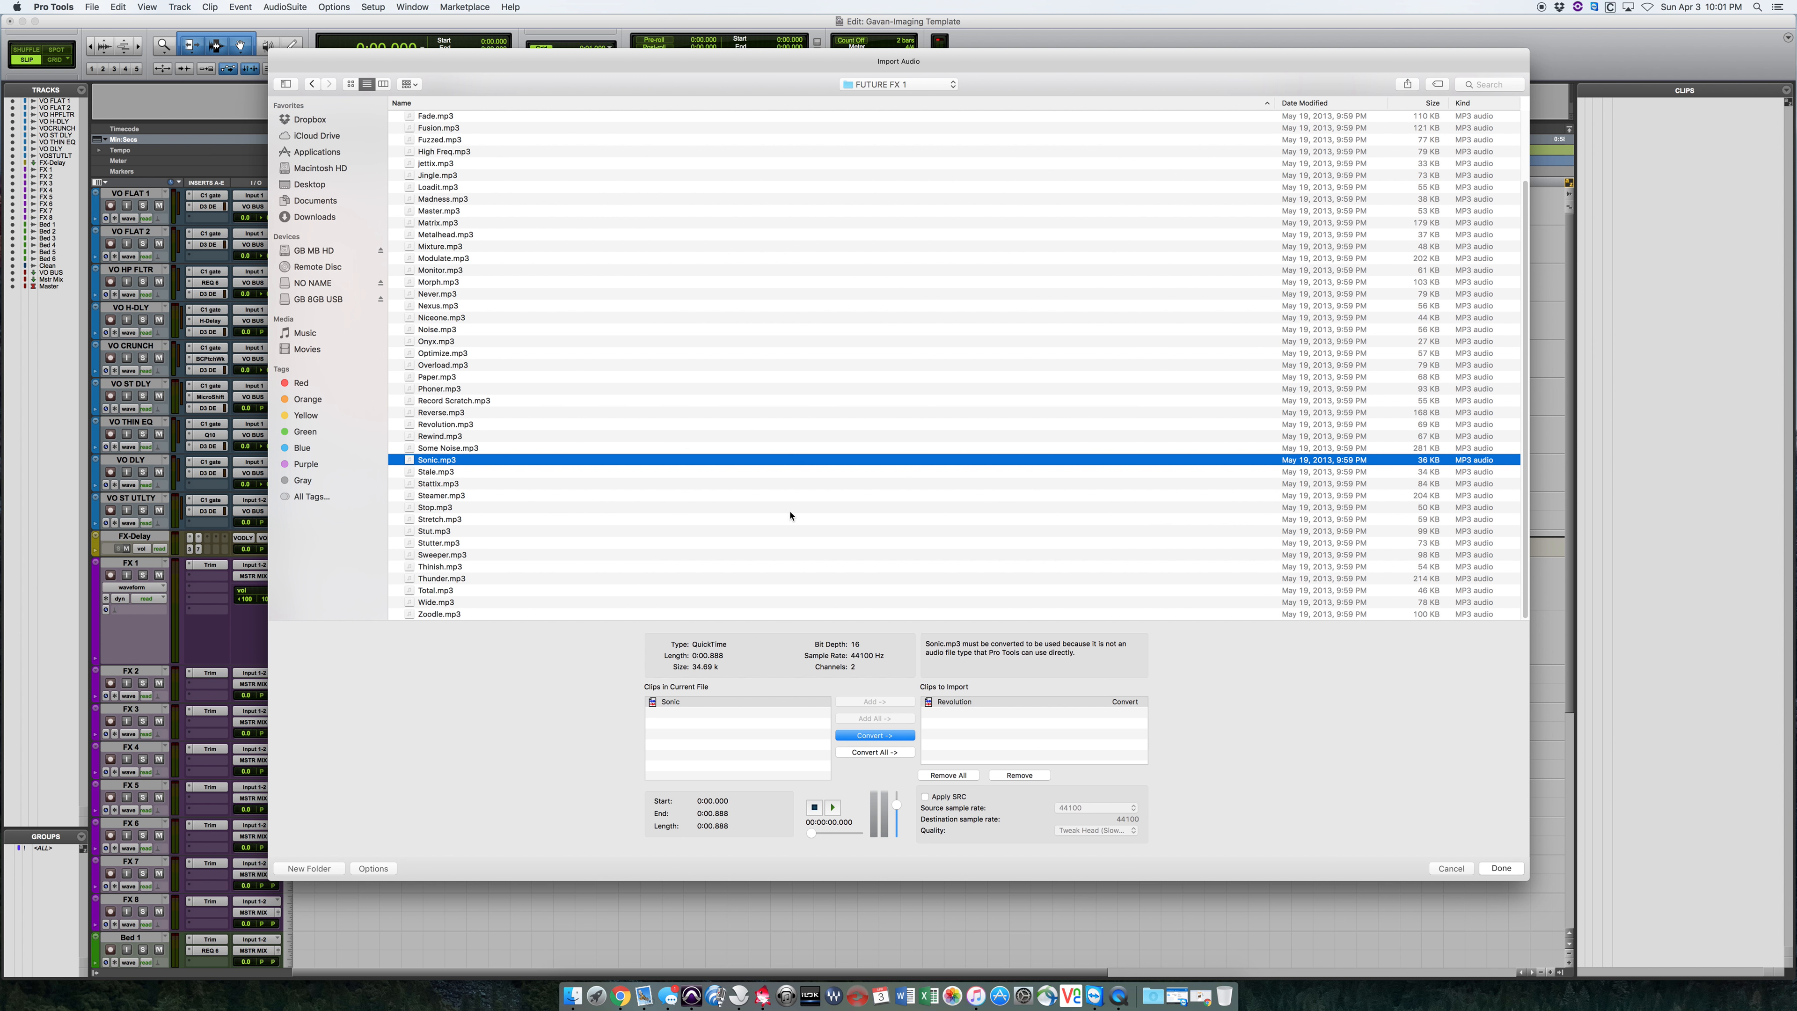
left_click(569, 519)
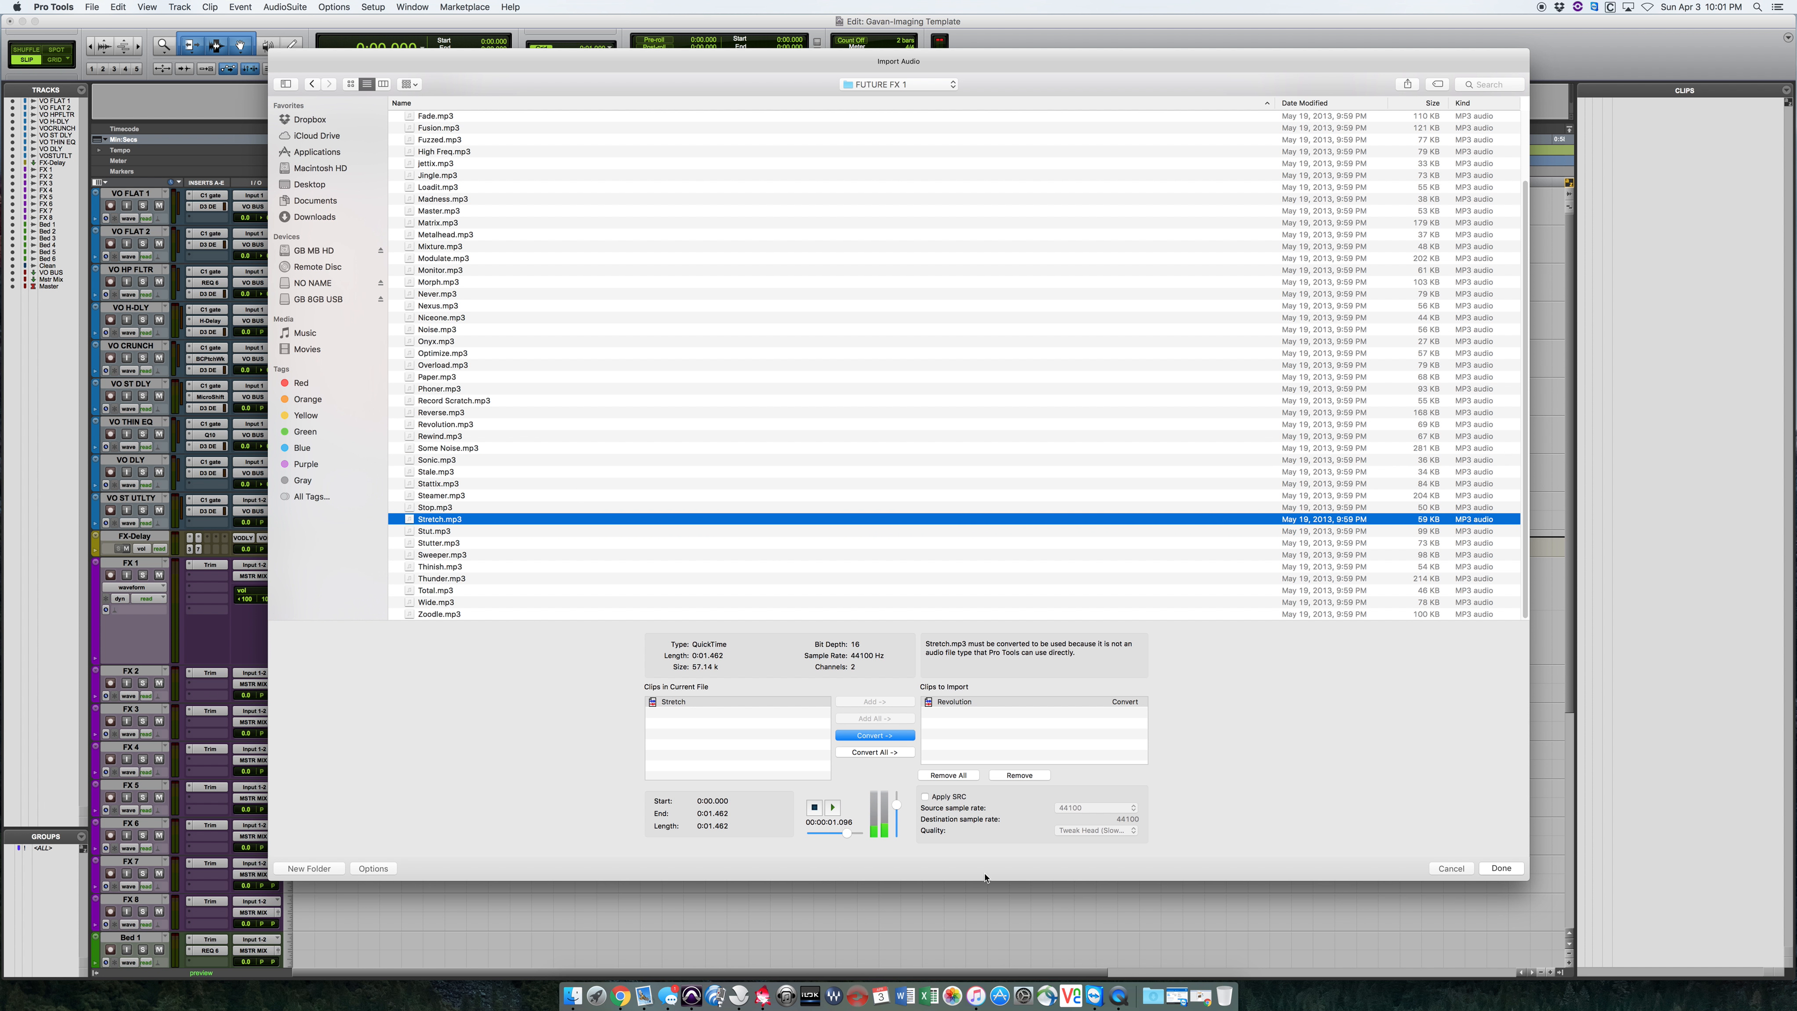
left_click(888, 738)
Finish the import with Audio Files as the destination folder, sending the converted clips to the Clip List
left_click(1499, 871)
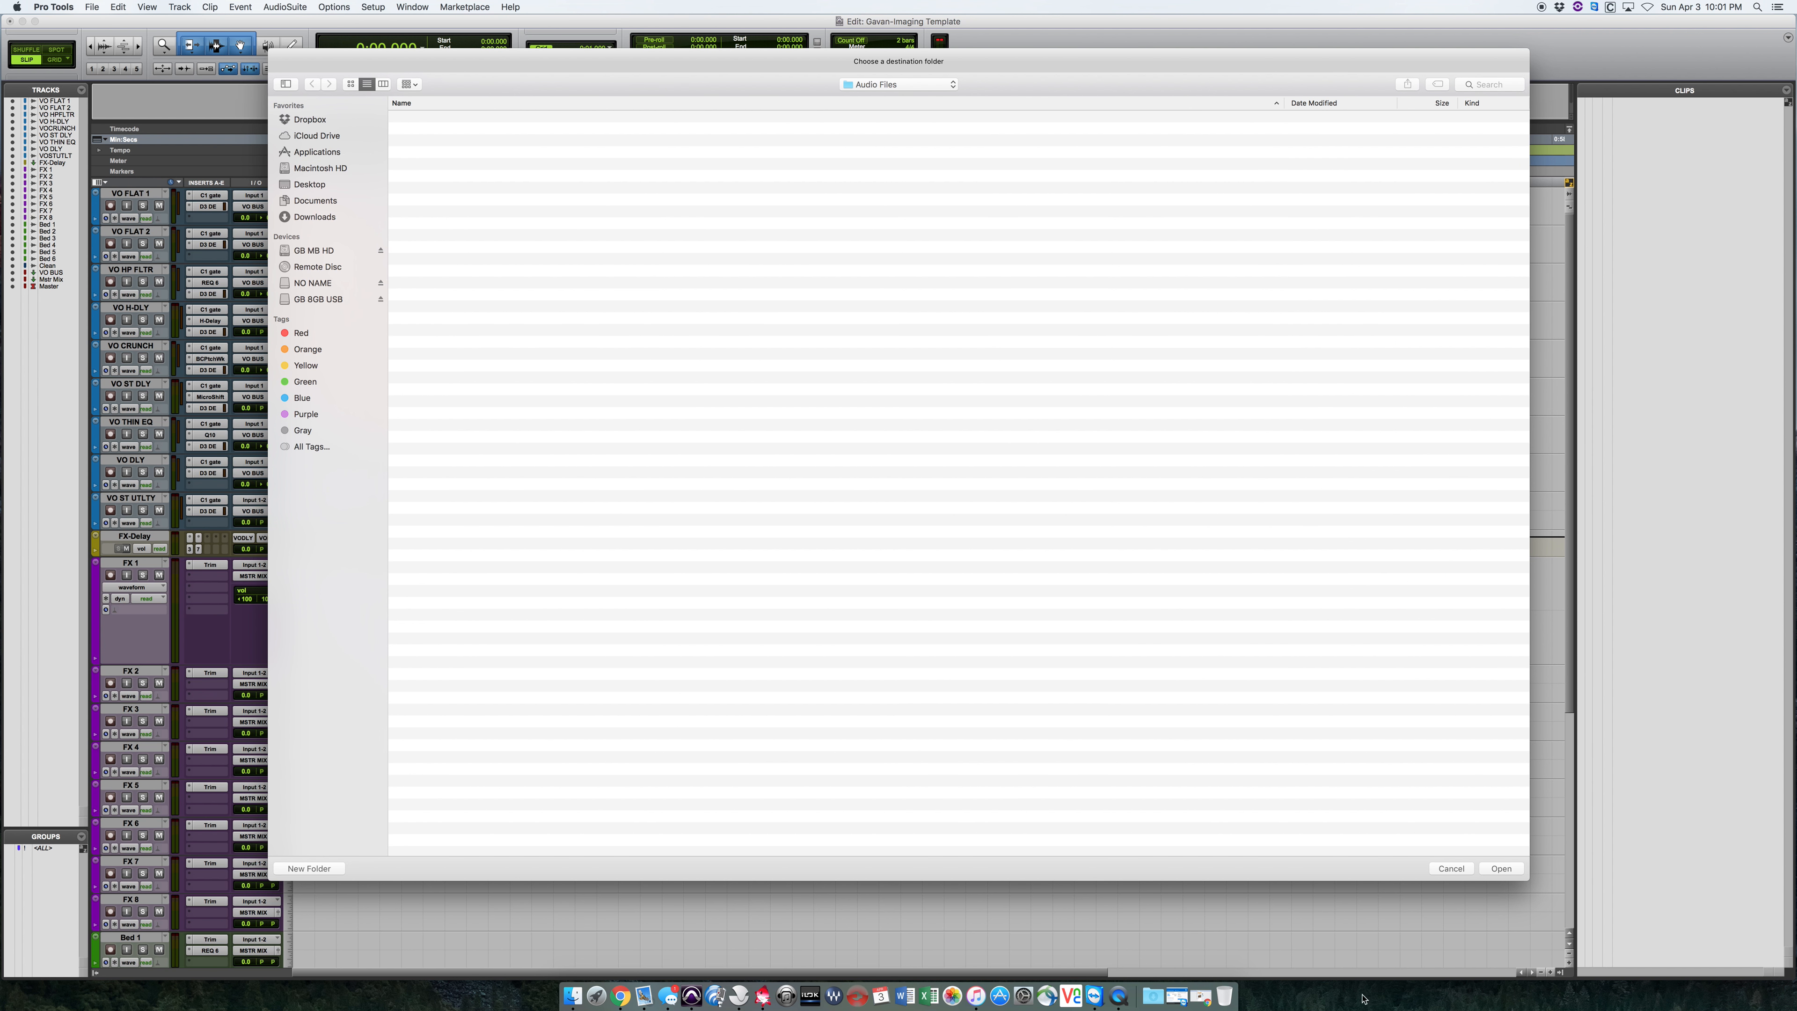
left_click(1498, 871)
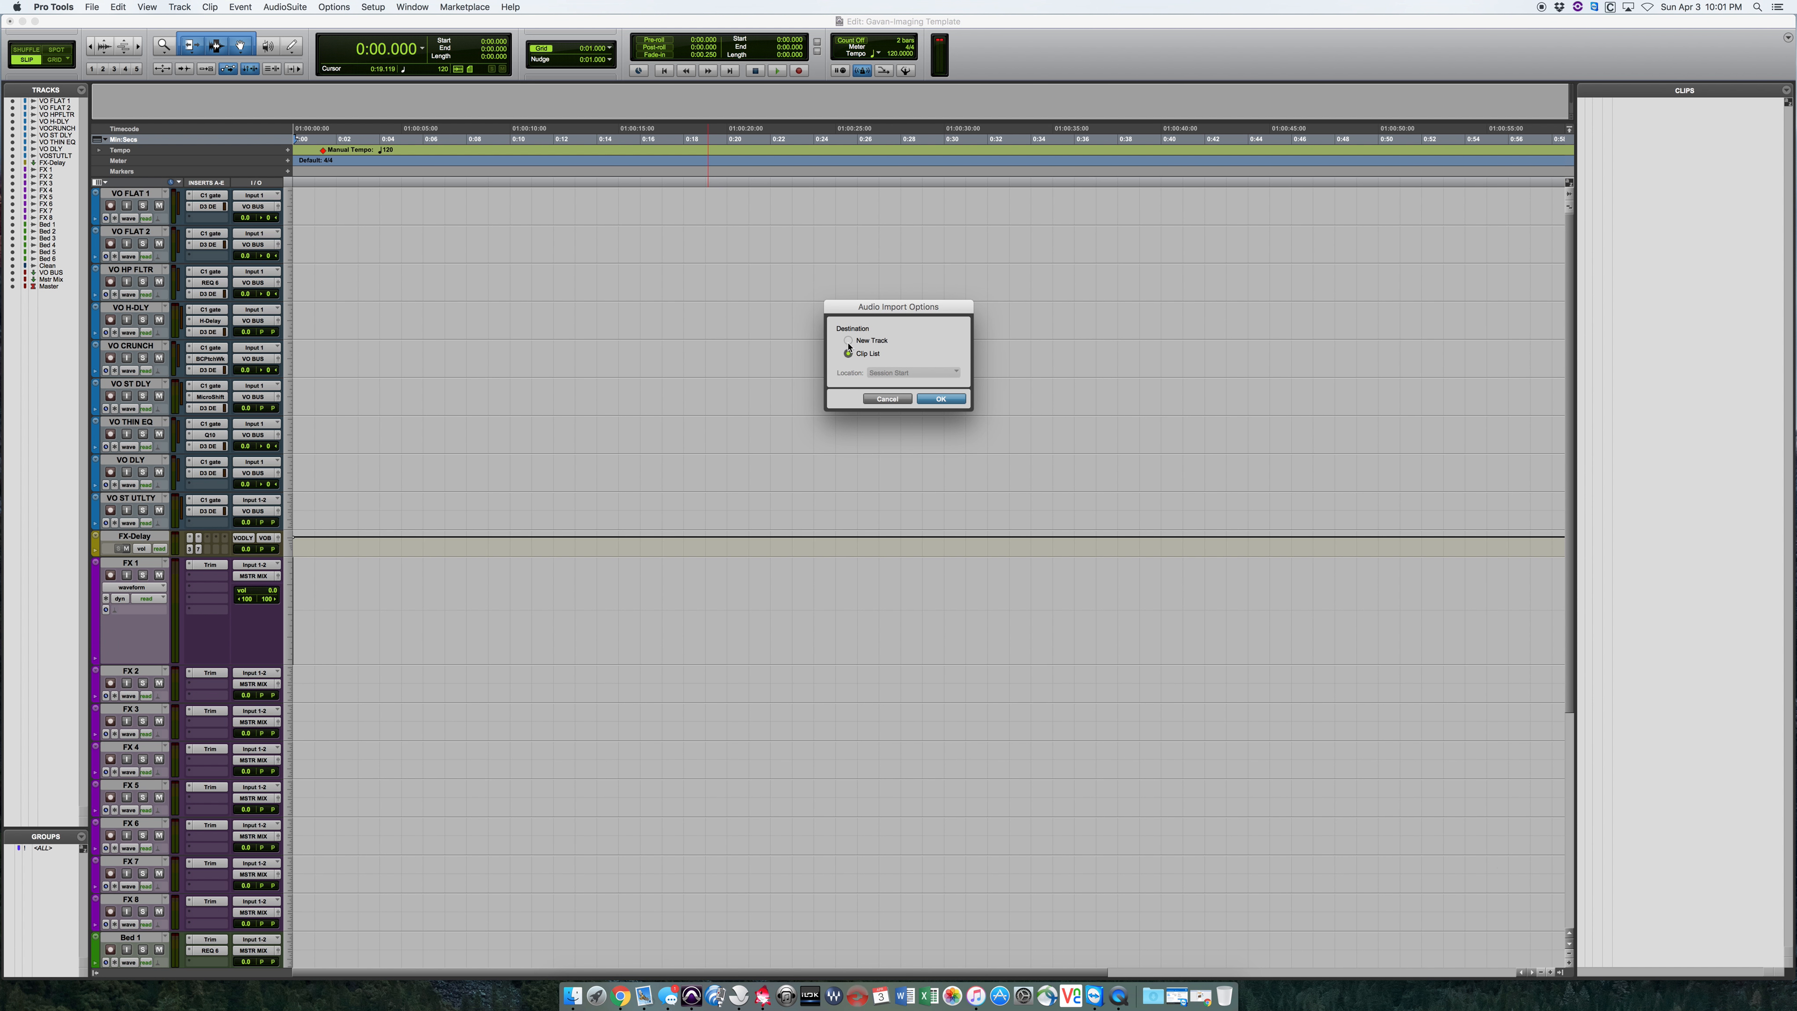
left_click(943, 399)
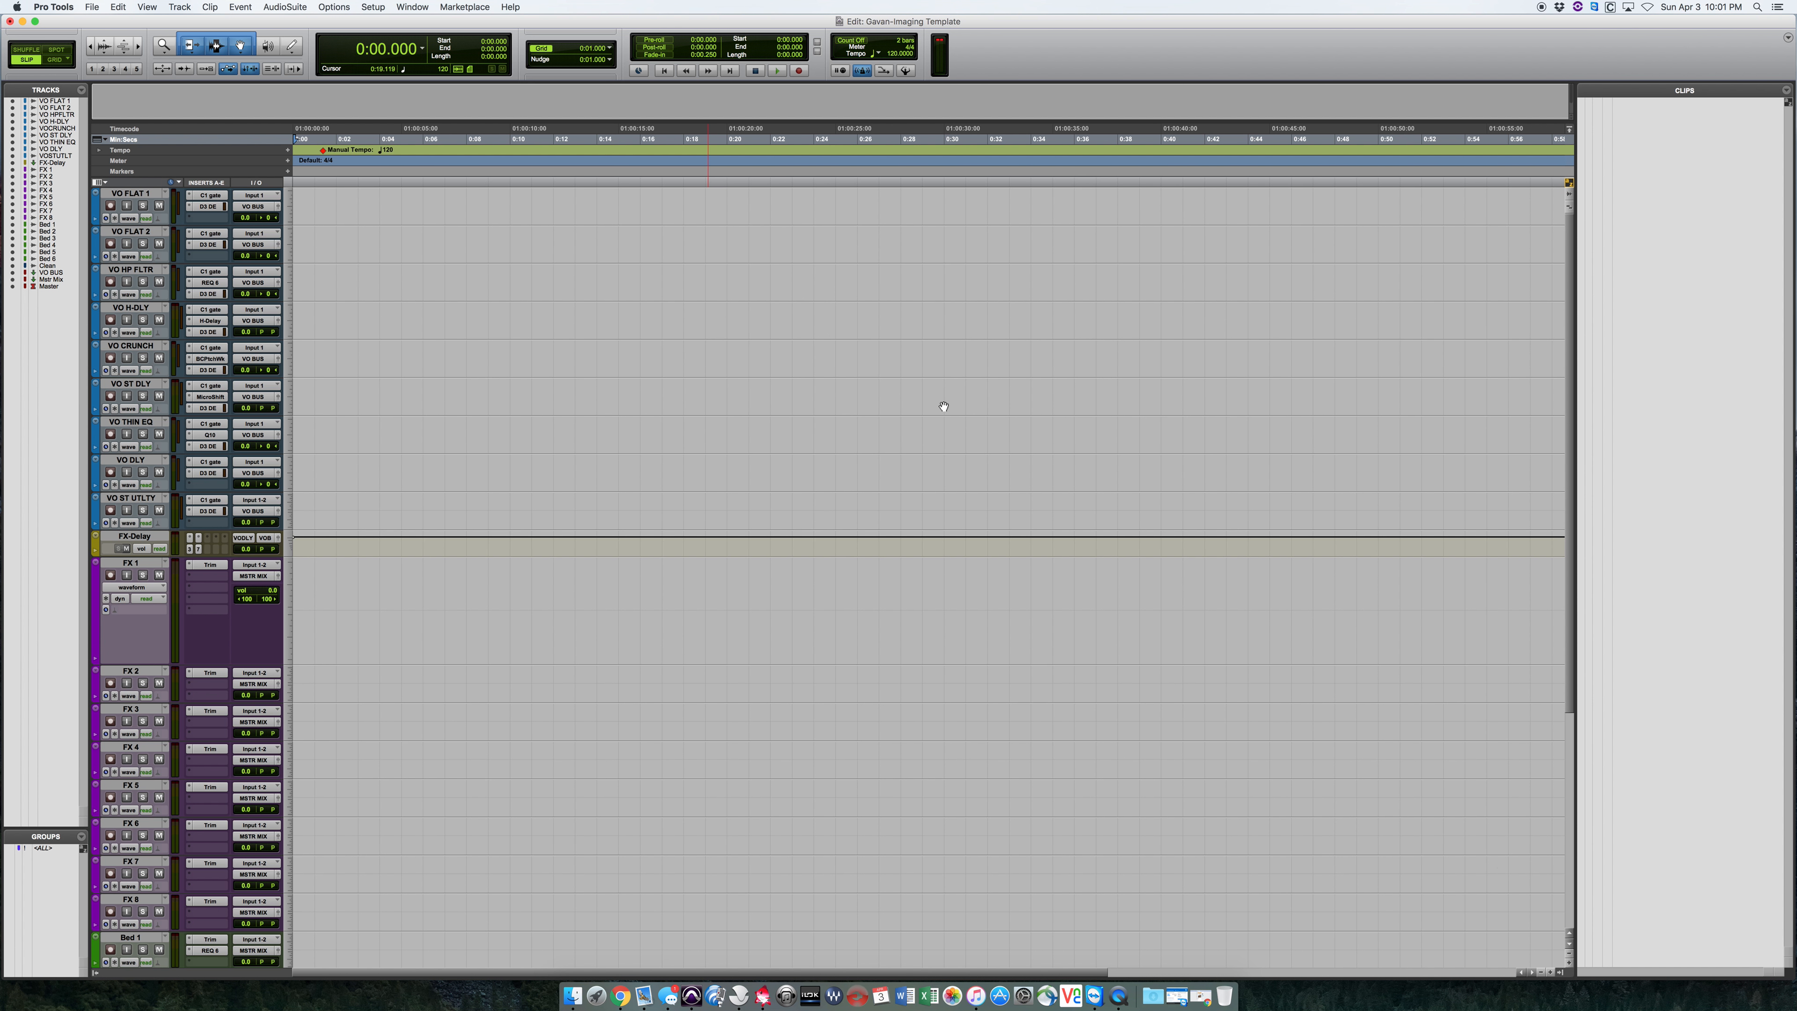
Place the Stretch clip from the clip list on the FX 1 track
left_click(1633, 169)
left_click_drag(1653, 108, 750, 579)
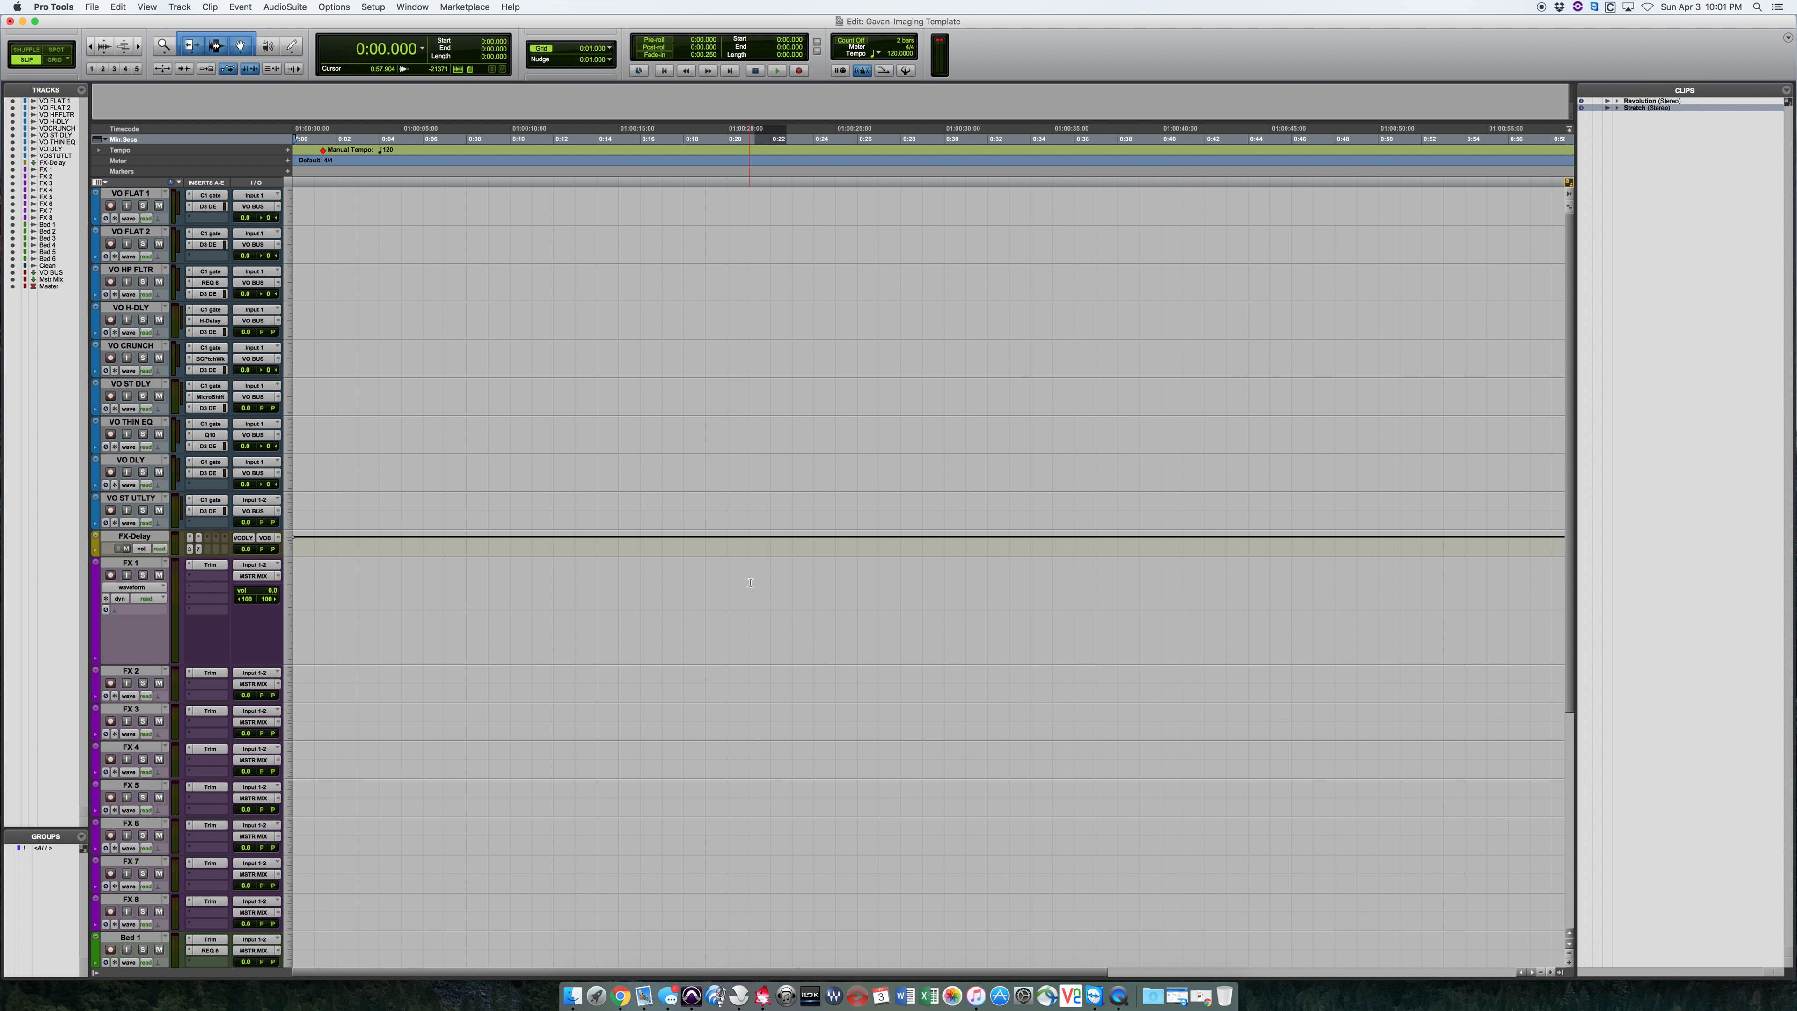
key("t")
key("t")
key("t")
Select a range around the Stretch clip on the FX 1 track and delete the clip
left_click(961, 577)
key("r")
key("r")
key("r")
left_click_drag(1035, 574, 608, 565)
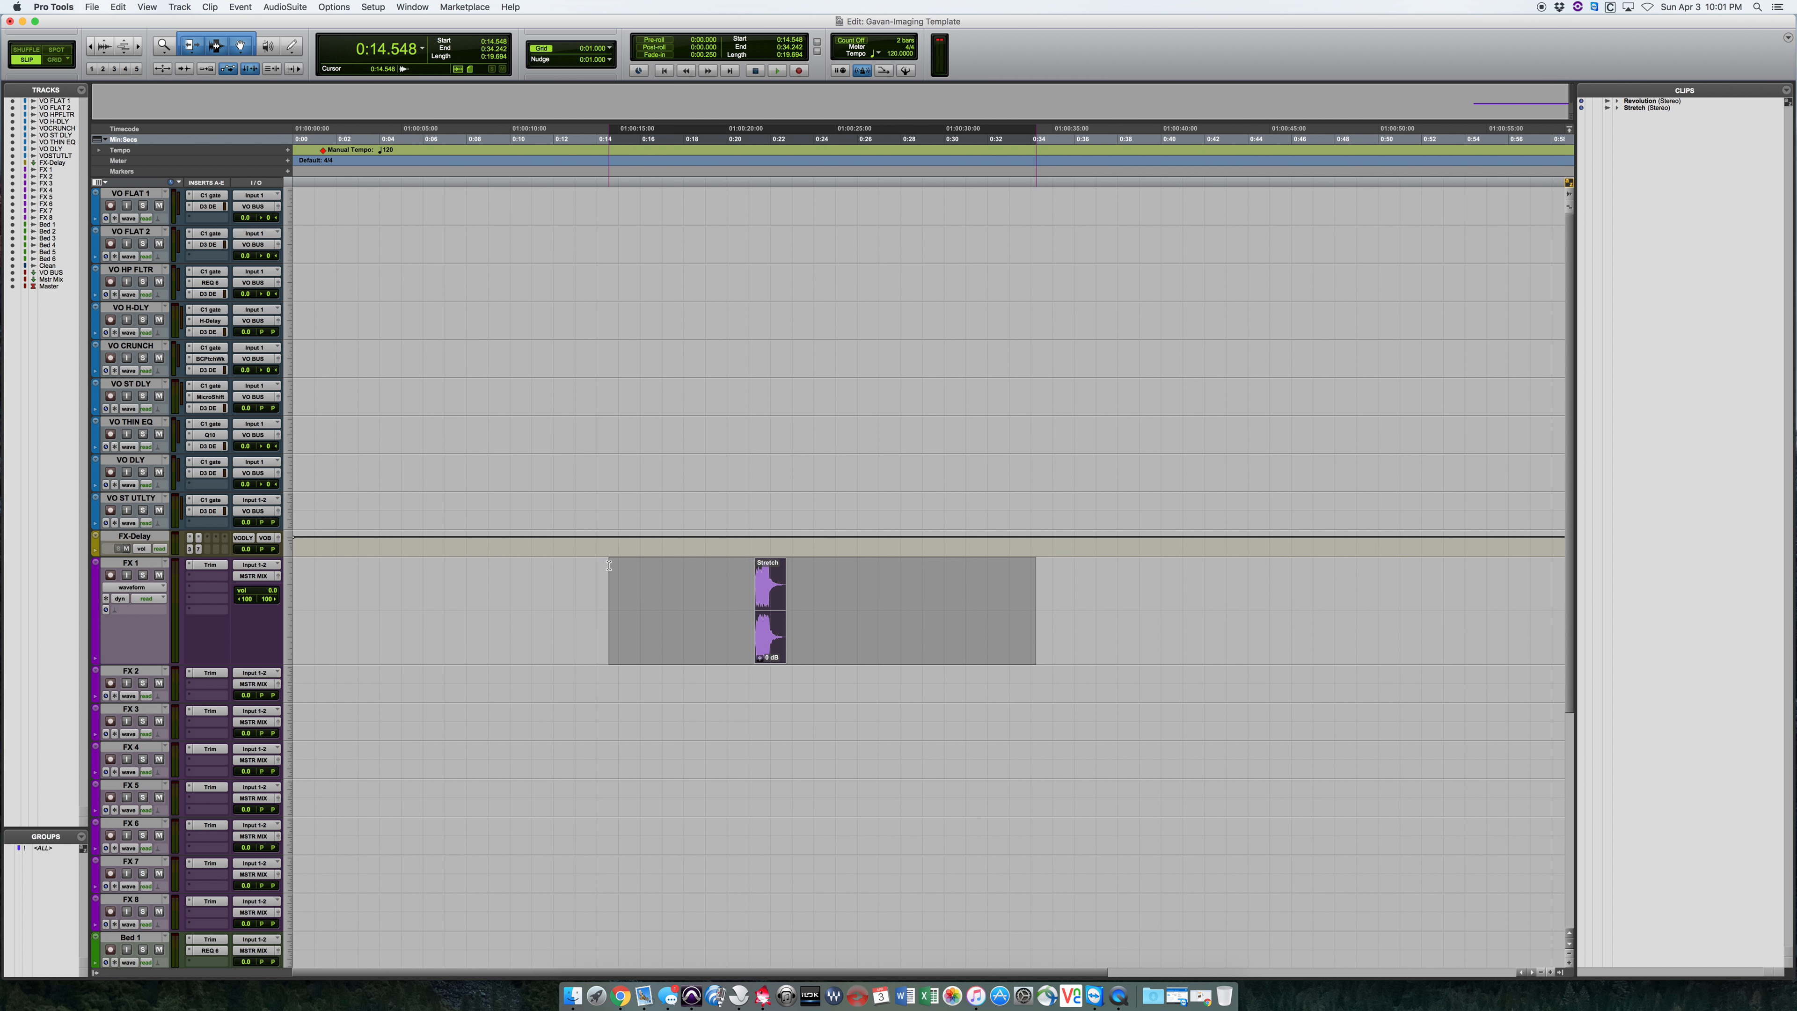
key("Delete")
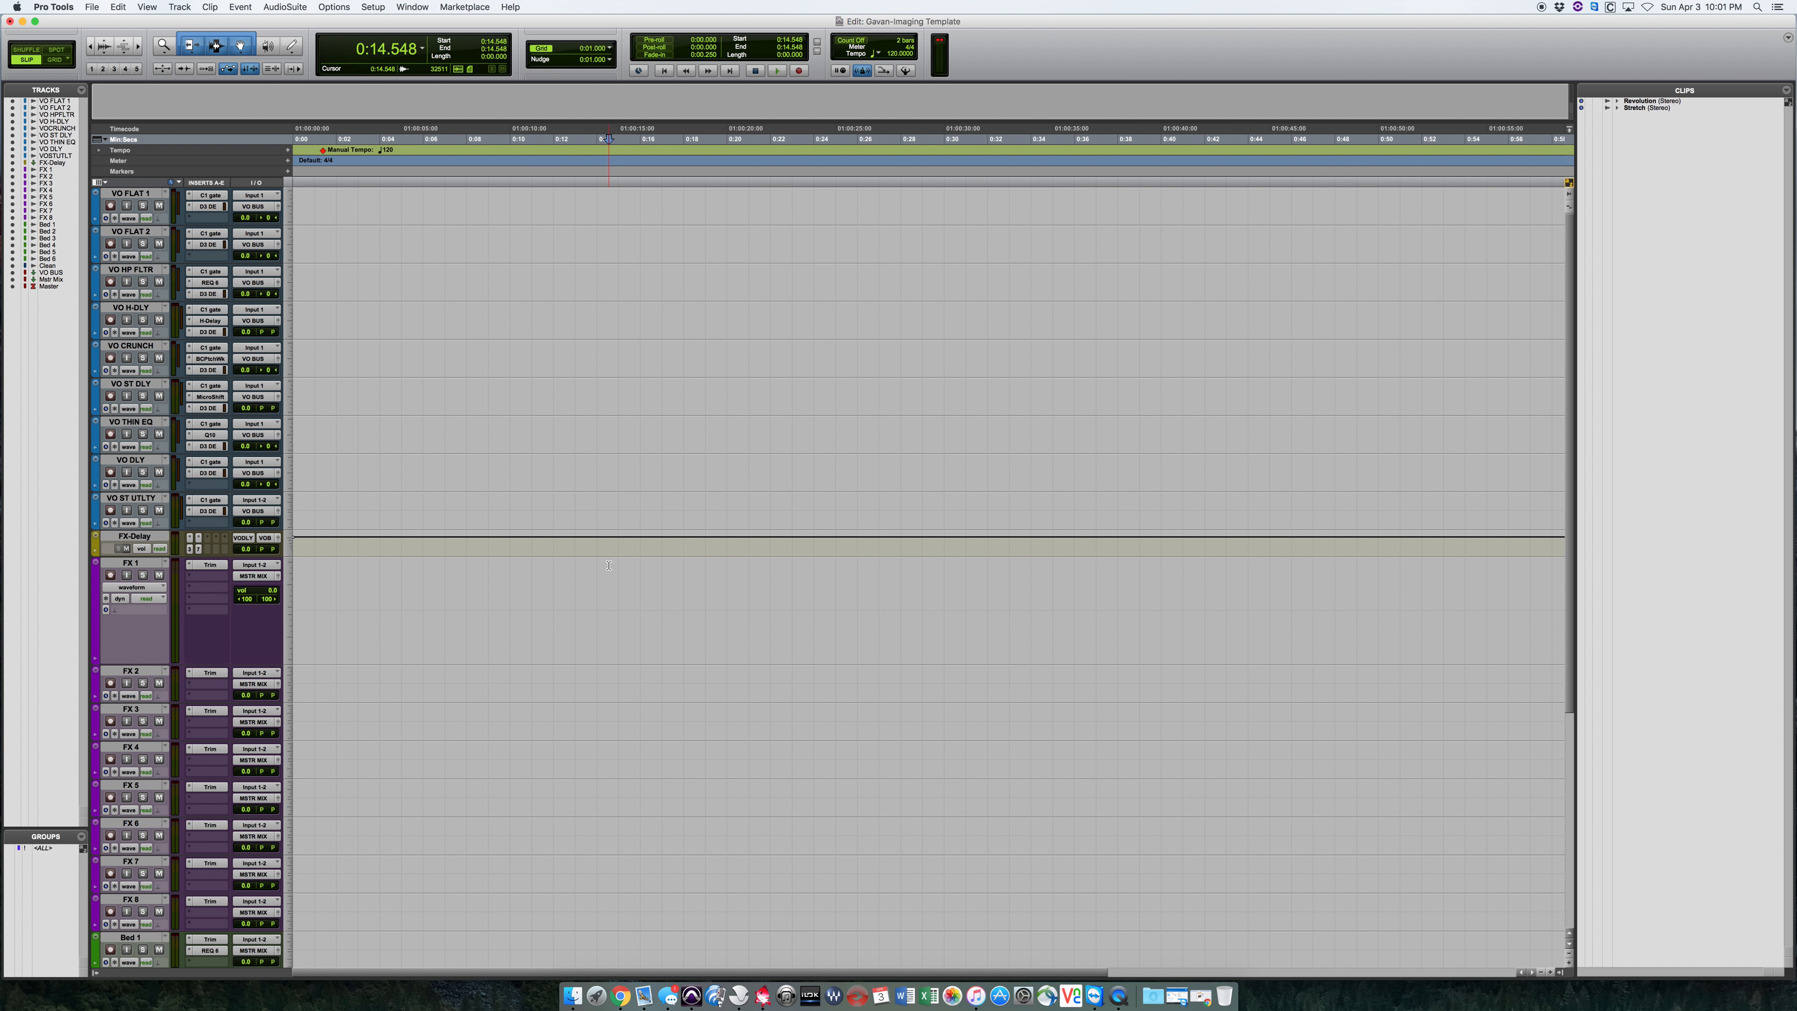
Open a new Workspace browser and move it to the middle of the Edit window
left_click(409, 6)
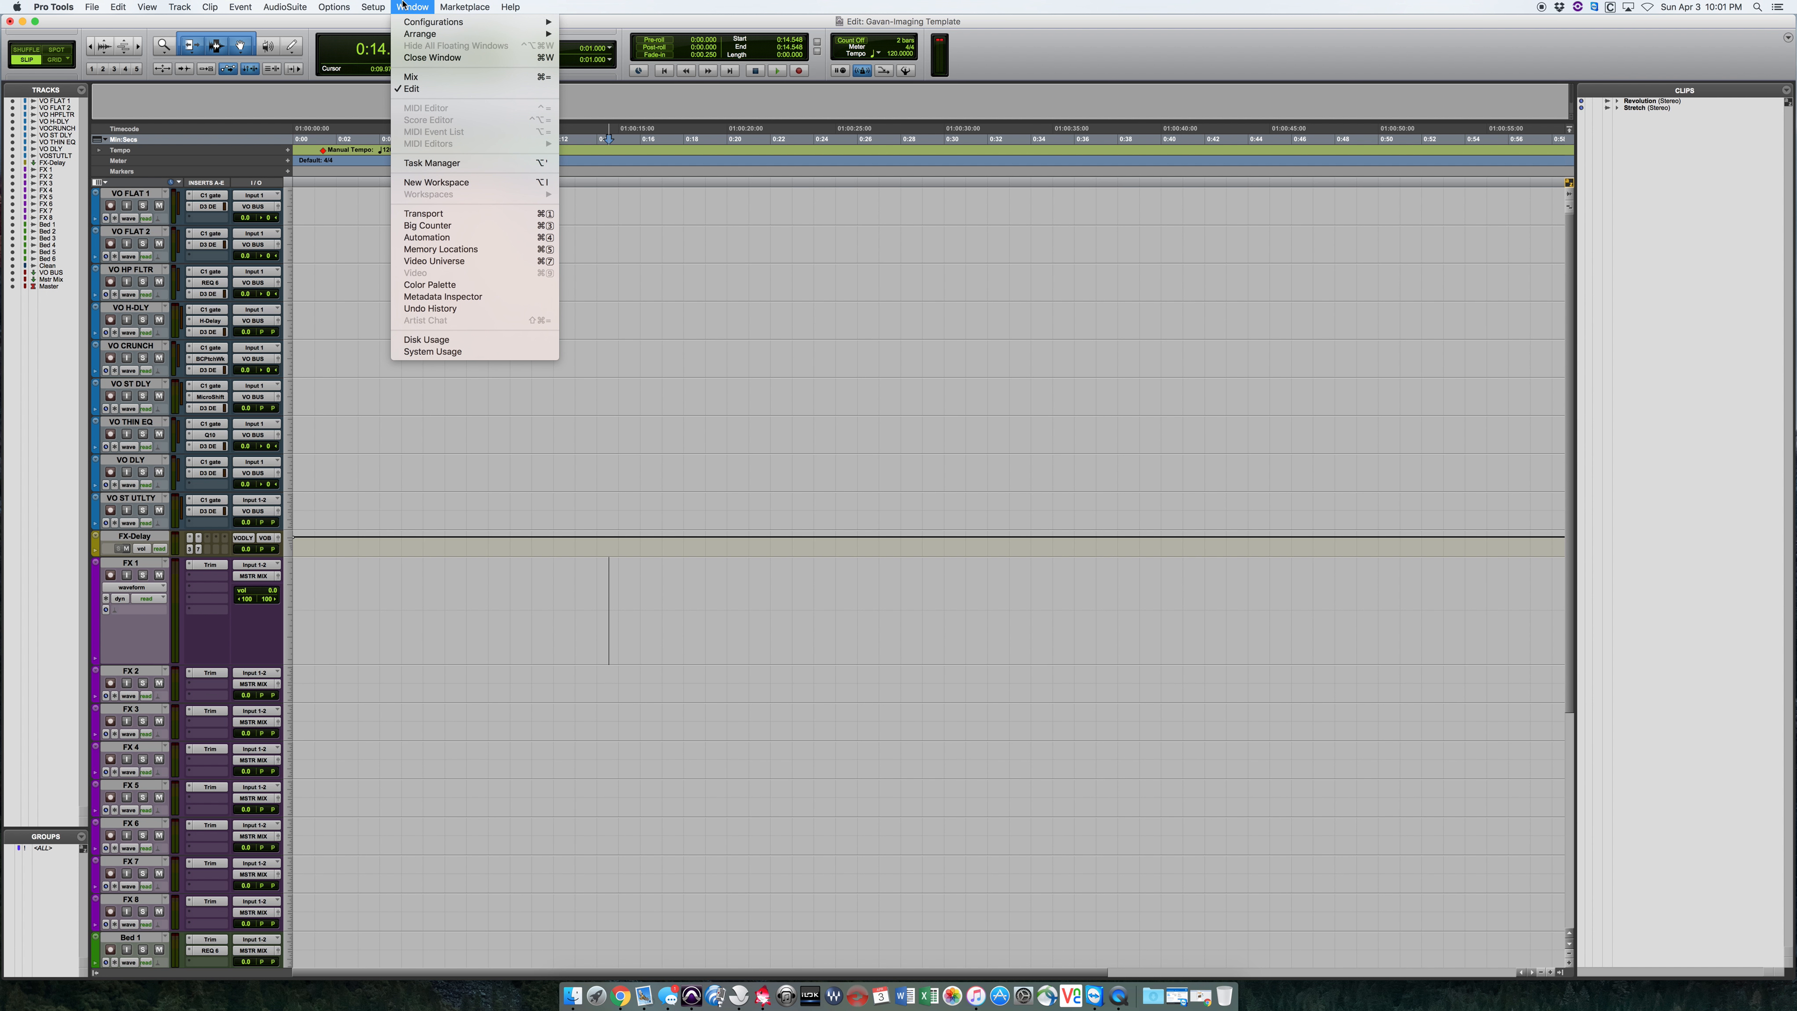
left_click(428, 184)
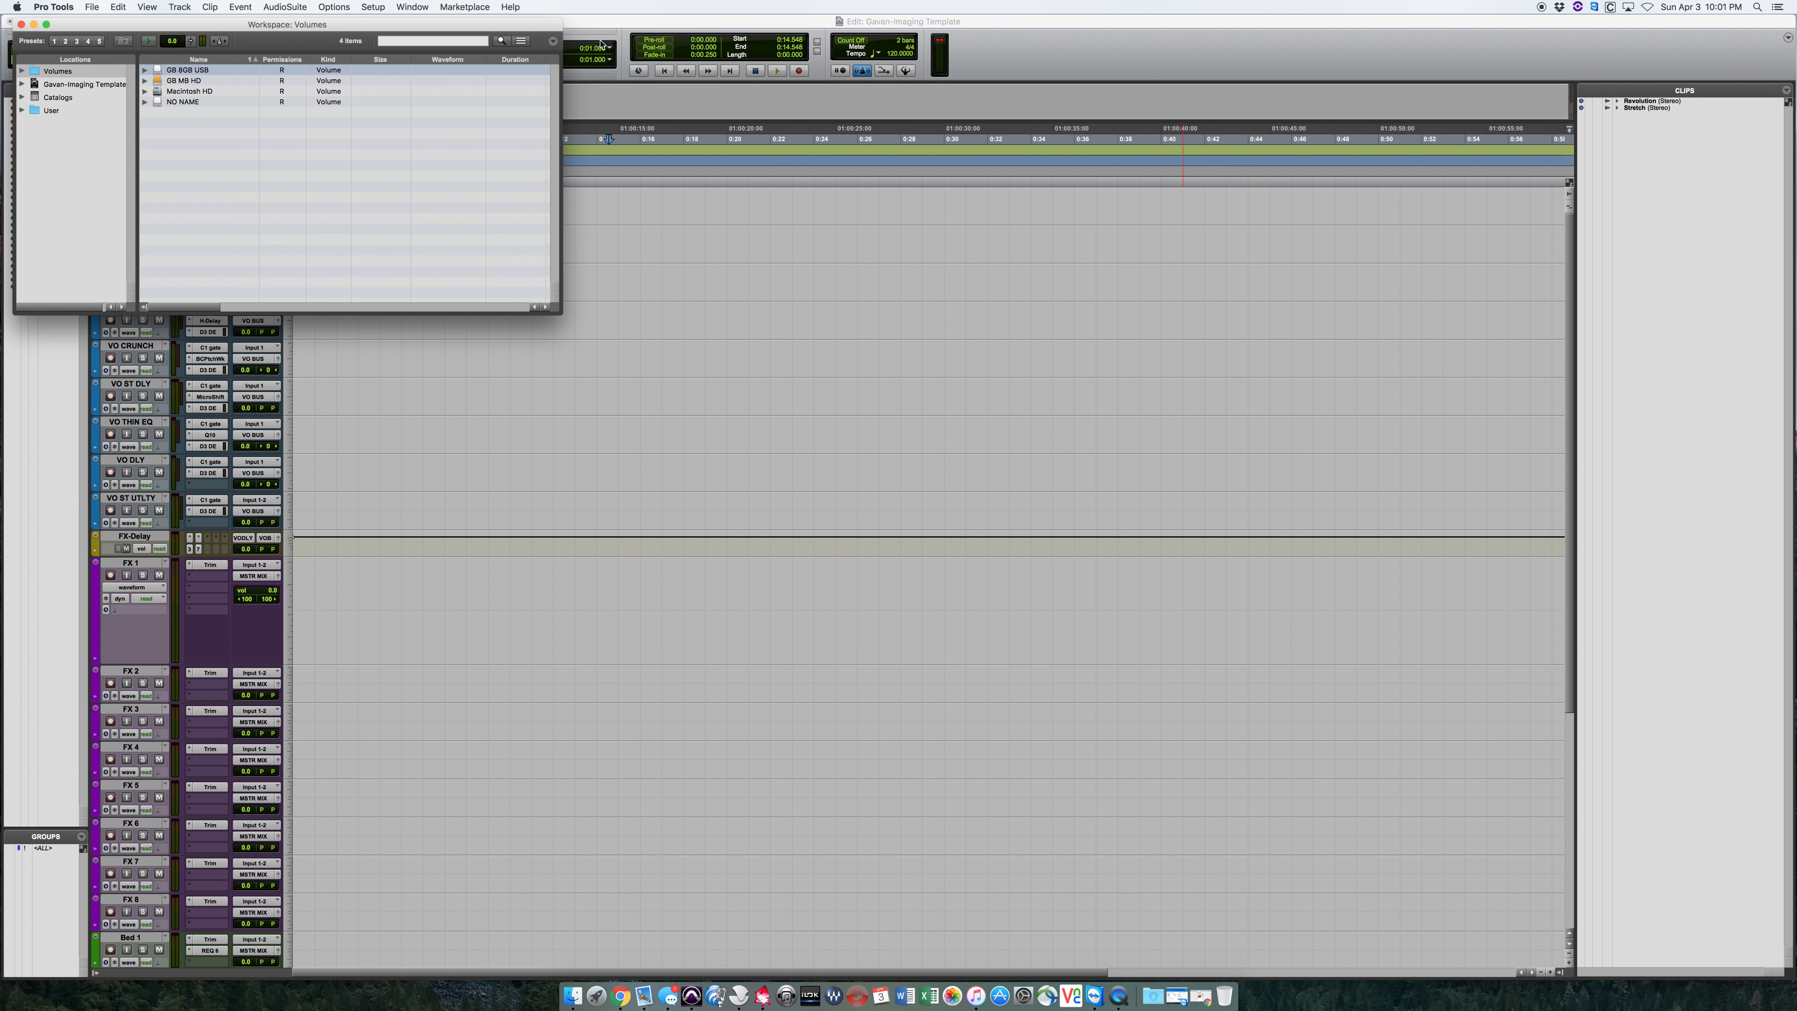
left_click_drag(289, 26, 807, 228)
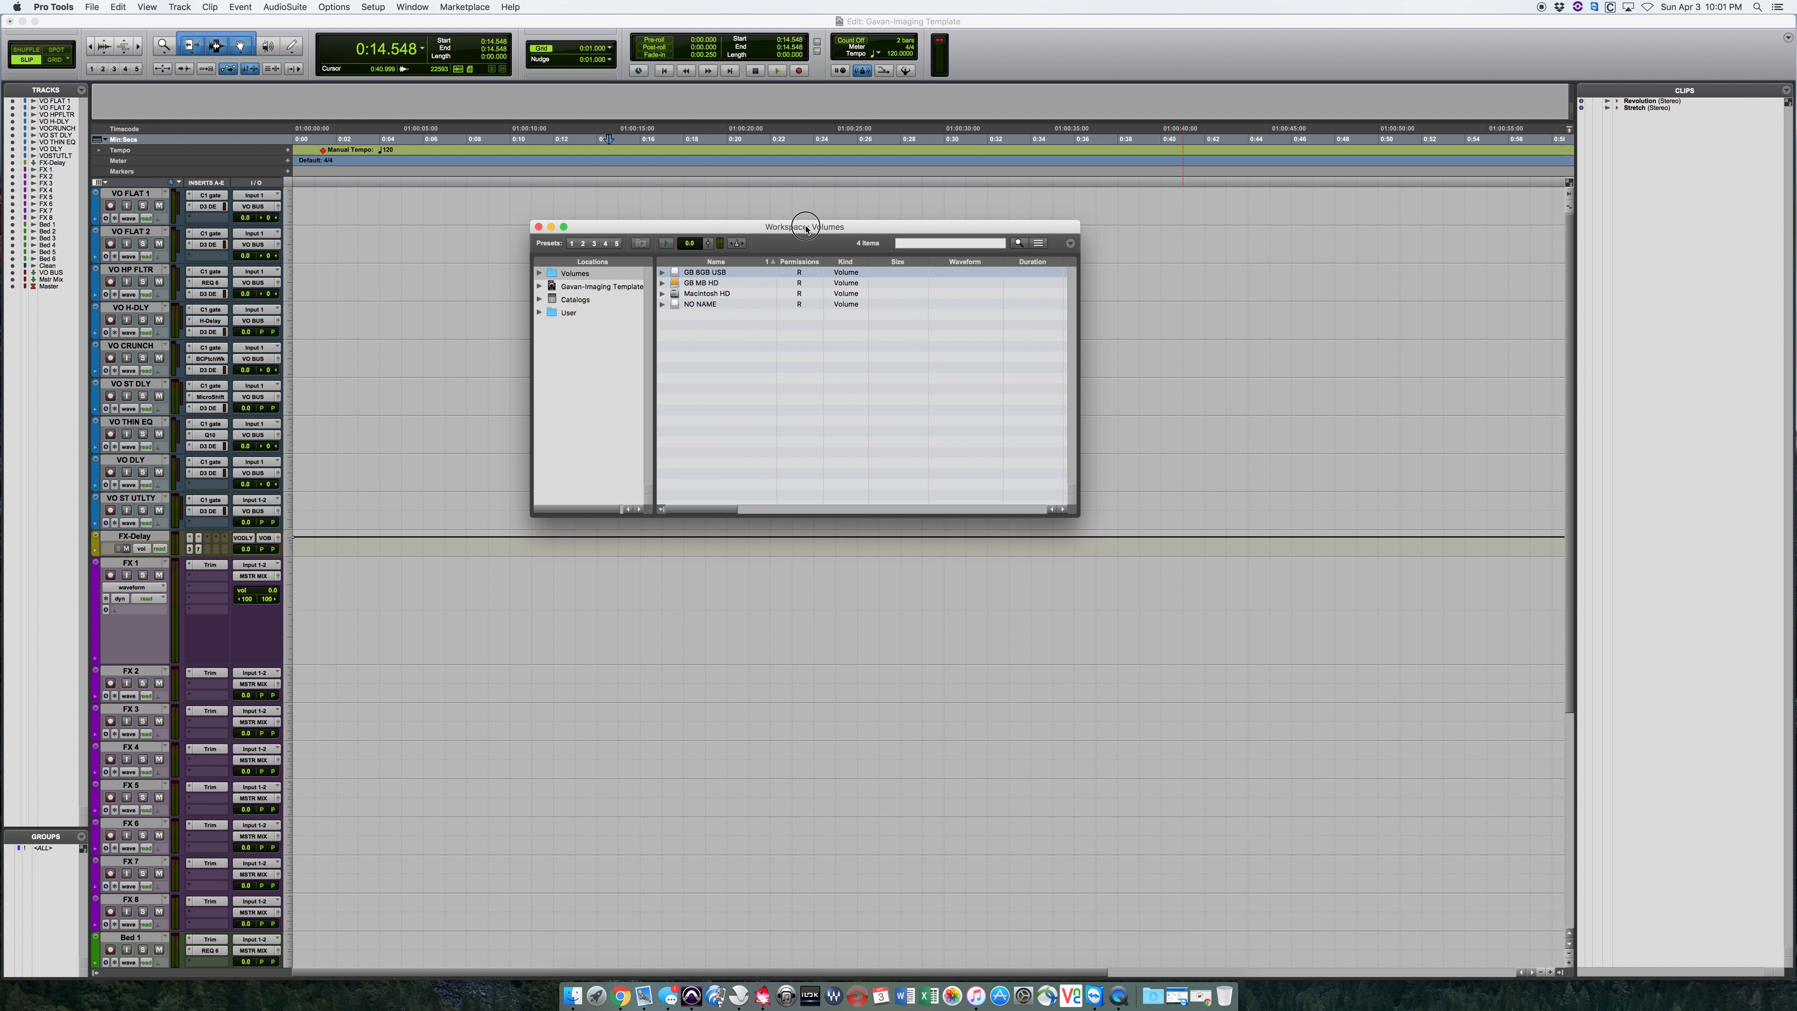
Browse the Workspace to the GB MB HD volume's GB FILES > MUSIC > CHR folder
double_click(690, 283)
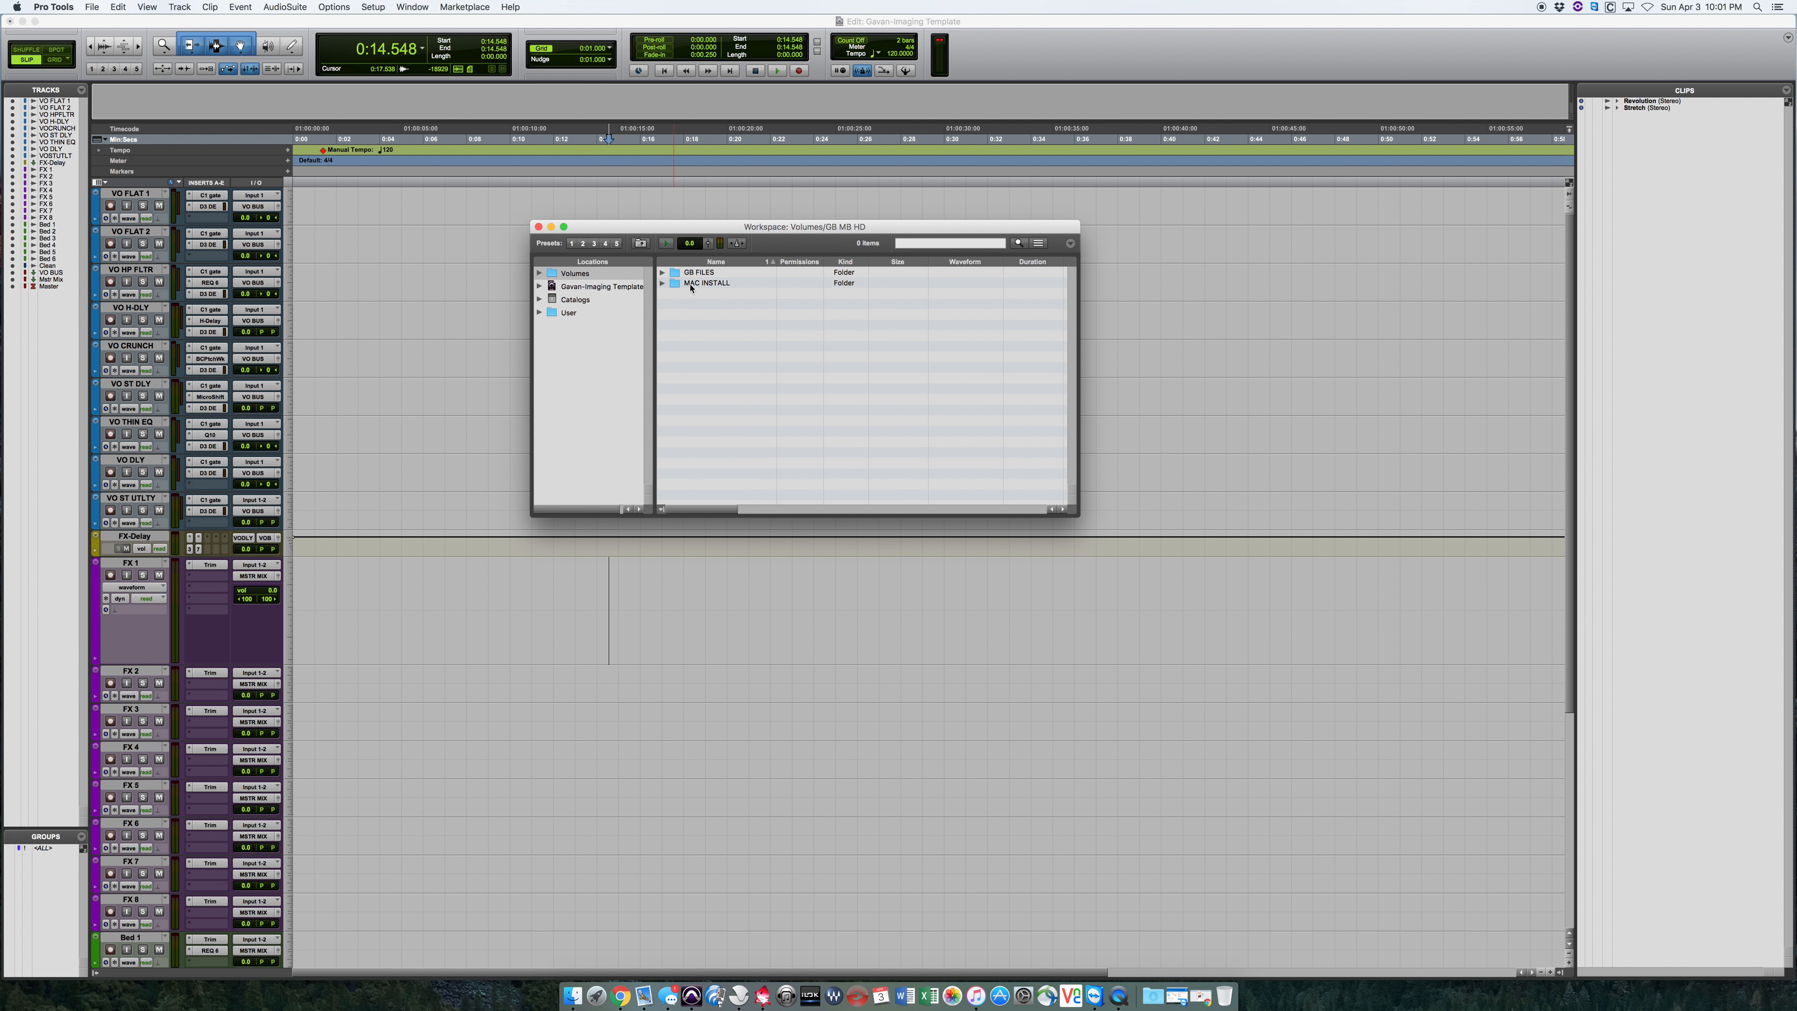
double_click(711, 274)
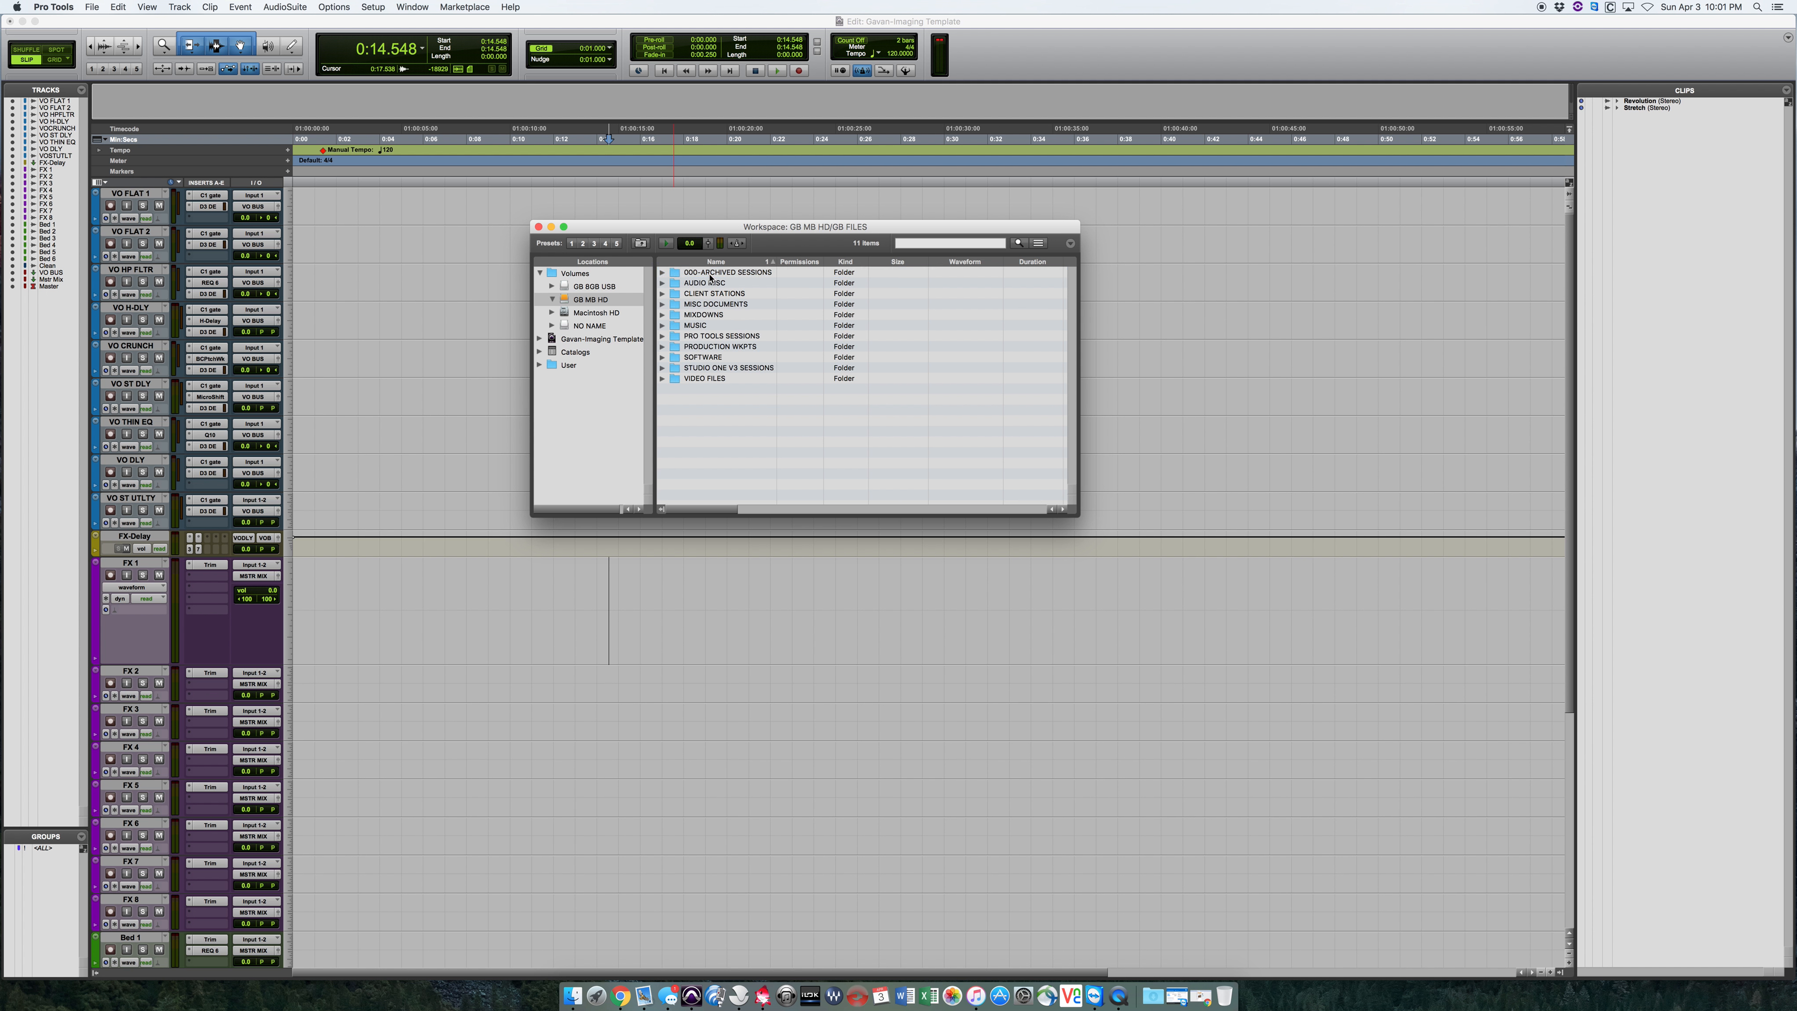
double_click(695, 326)
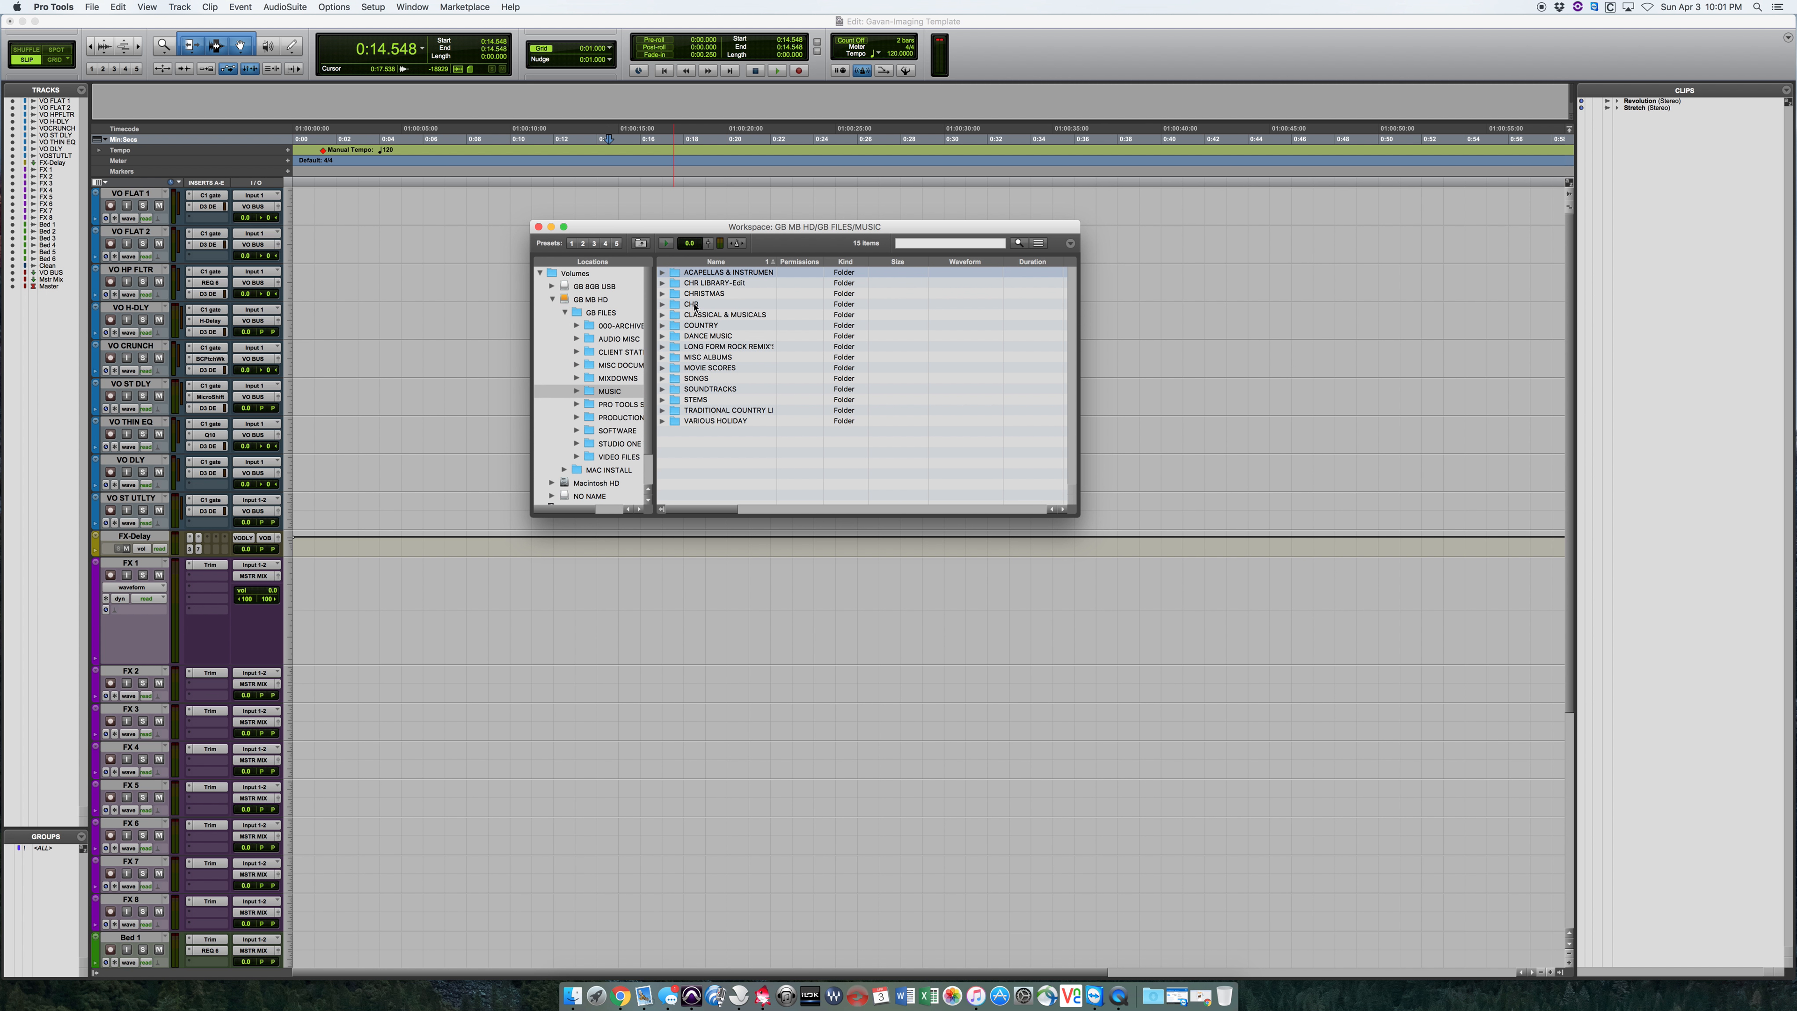
double_click(692, 304)
Preview the song Fort Minor - Remember The Name in the Workspace browser and look at its waveform
scroll(701, 392, "down", 5)
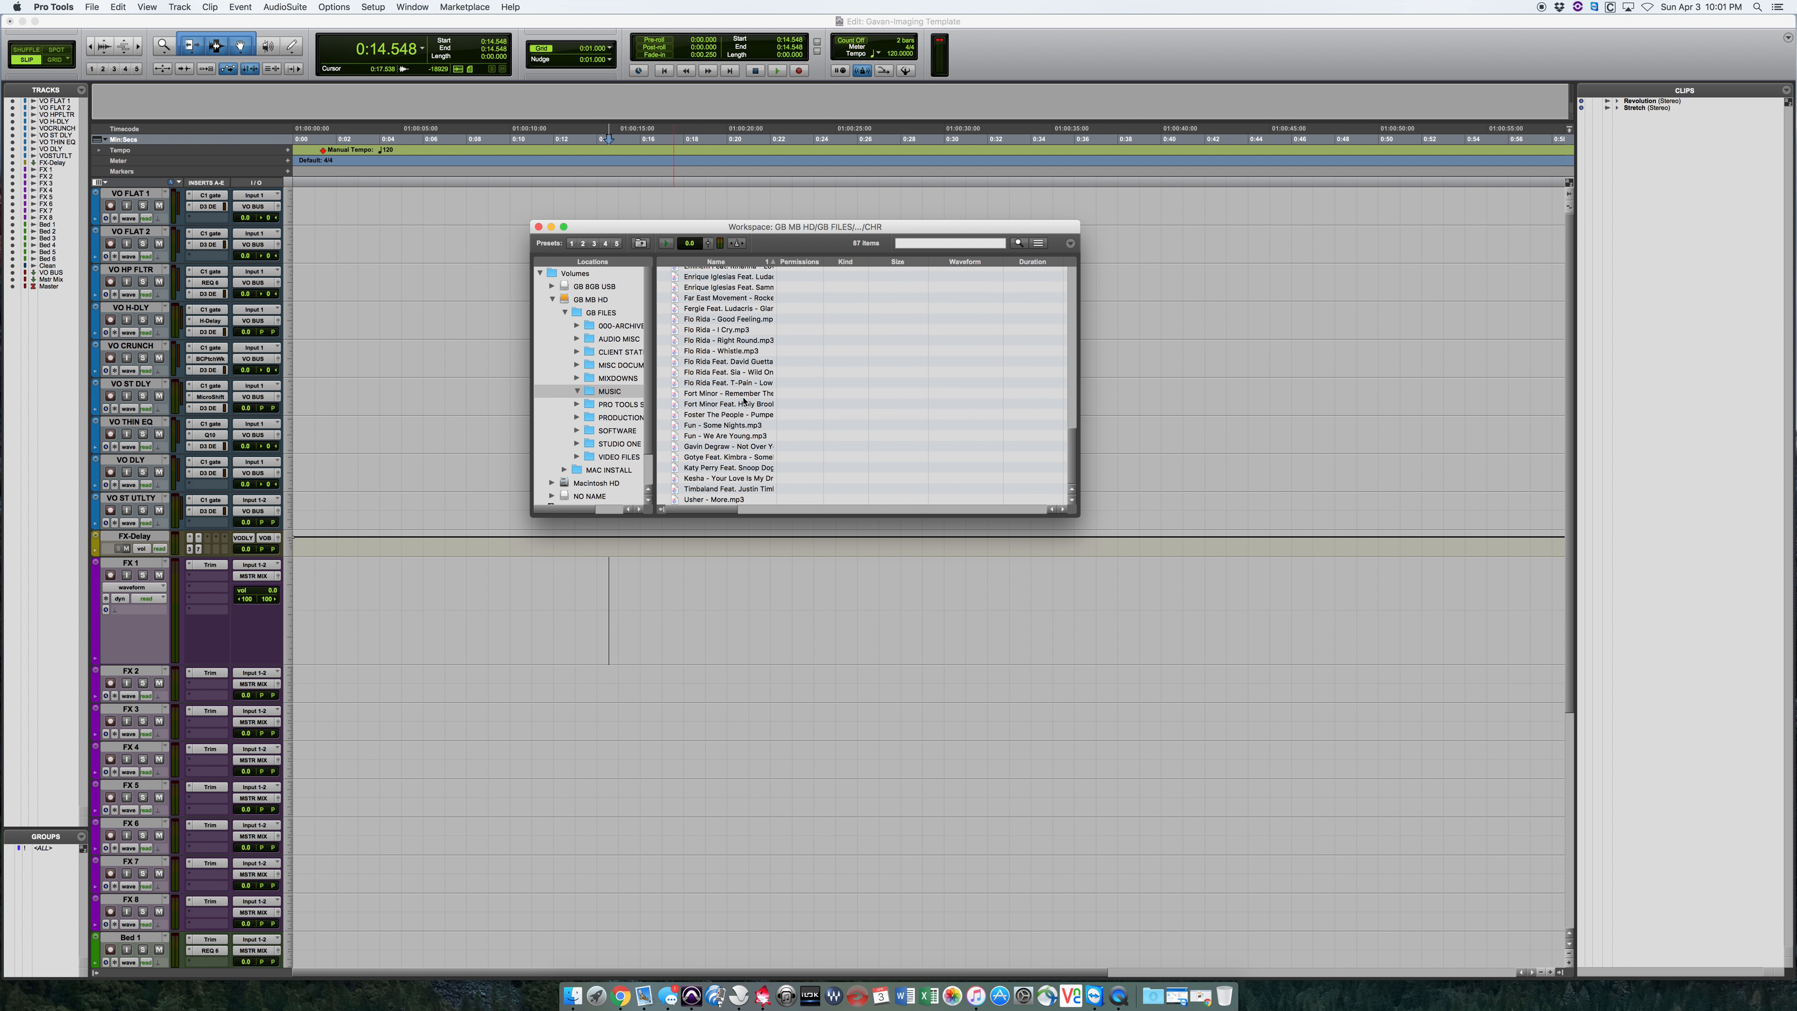
left_click(700, 392)
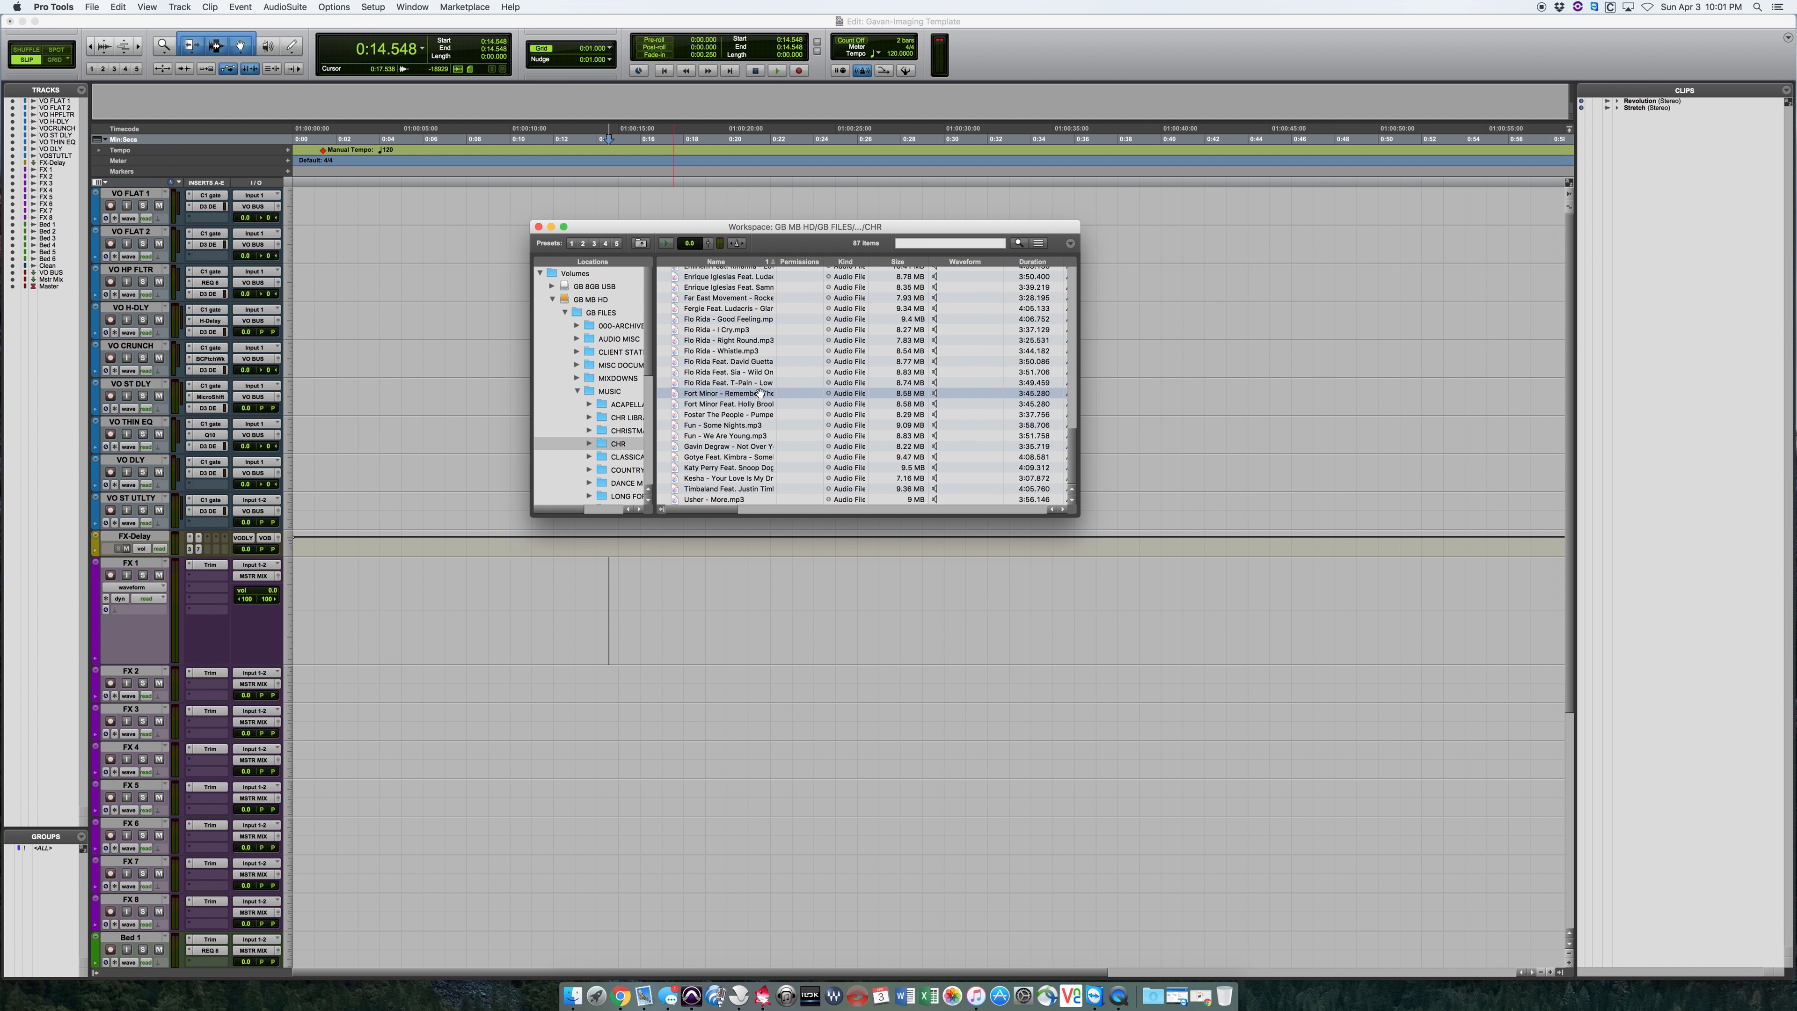
left_click(666, 243)
left_click_drag(718, 511, 760, 513)
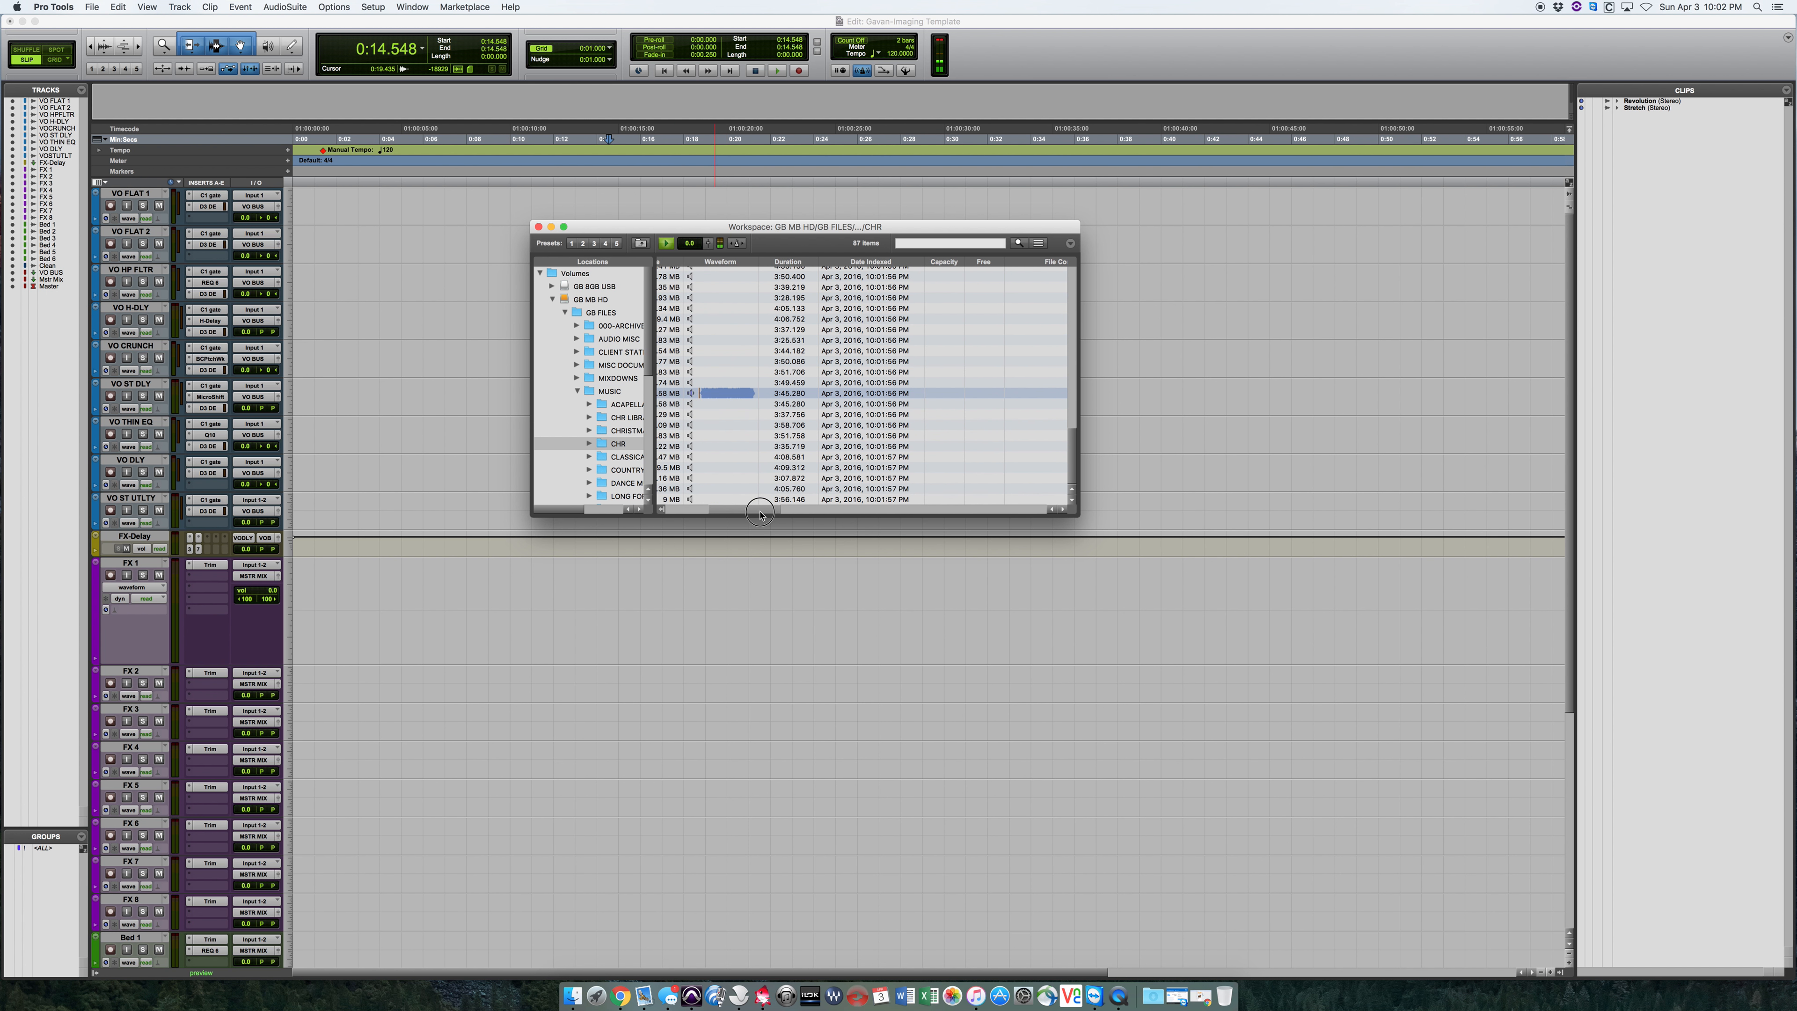
left_click(667, 243)
left_click(658, 510)
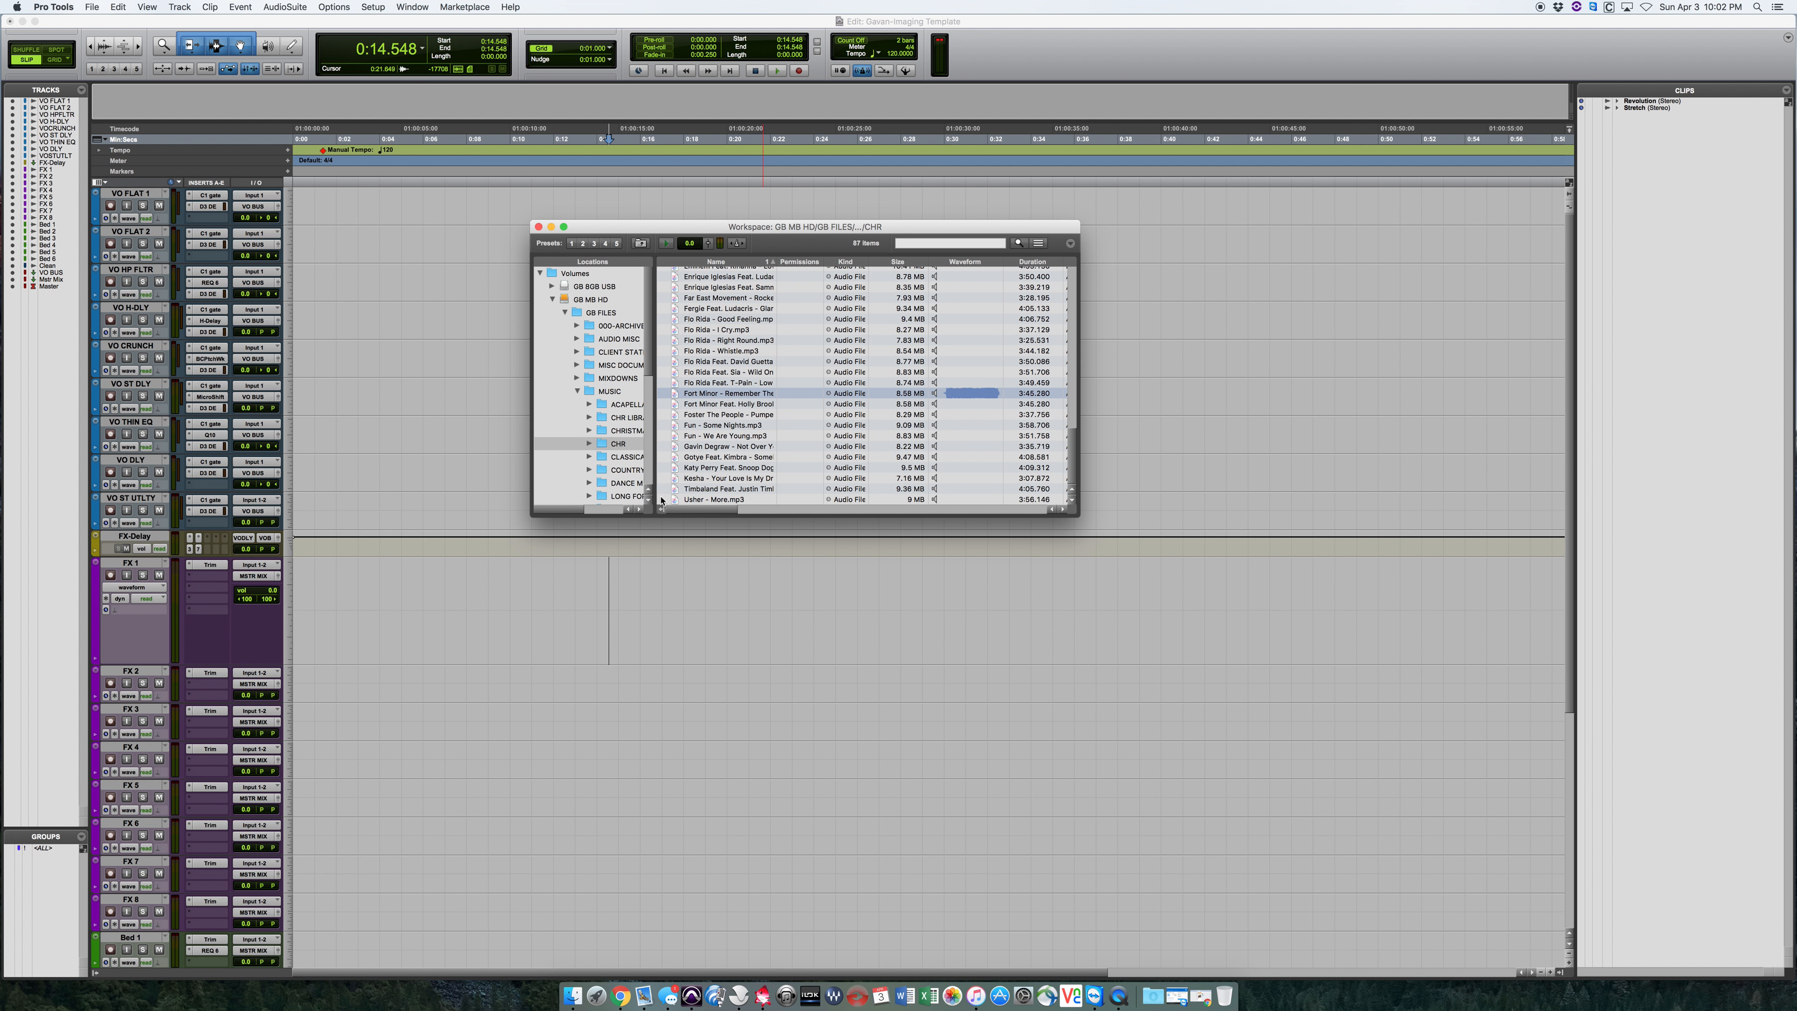
Place Fort Minor - Remember The Name from the Workspace on the FX 1 track at about 0:15 and show the whole clip
left_click_drag(729, 393, 637, 606)
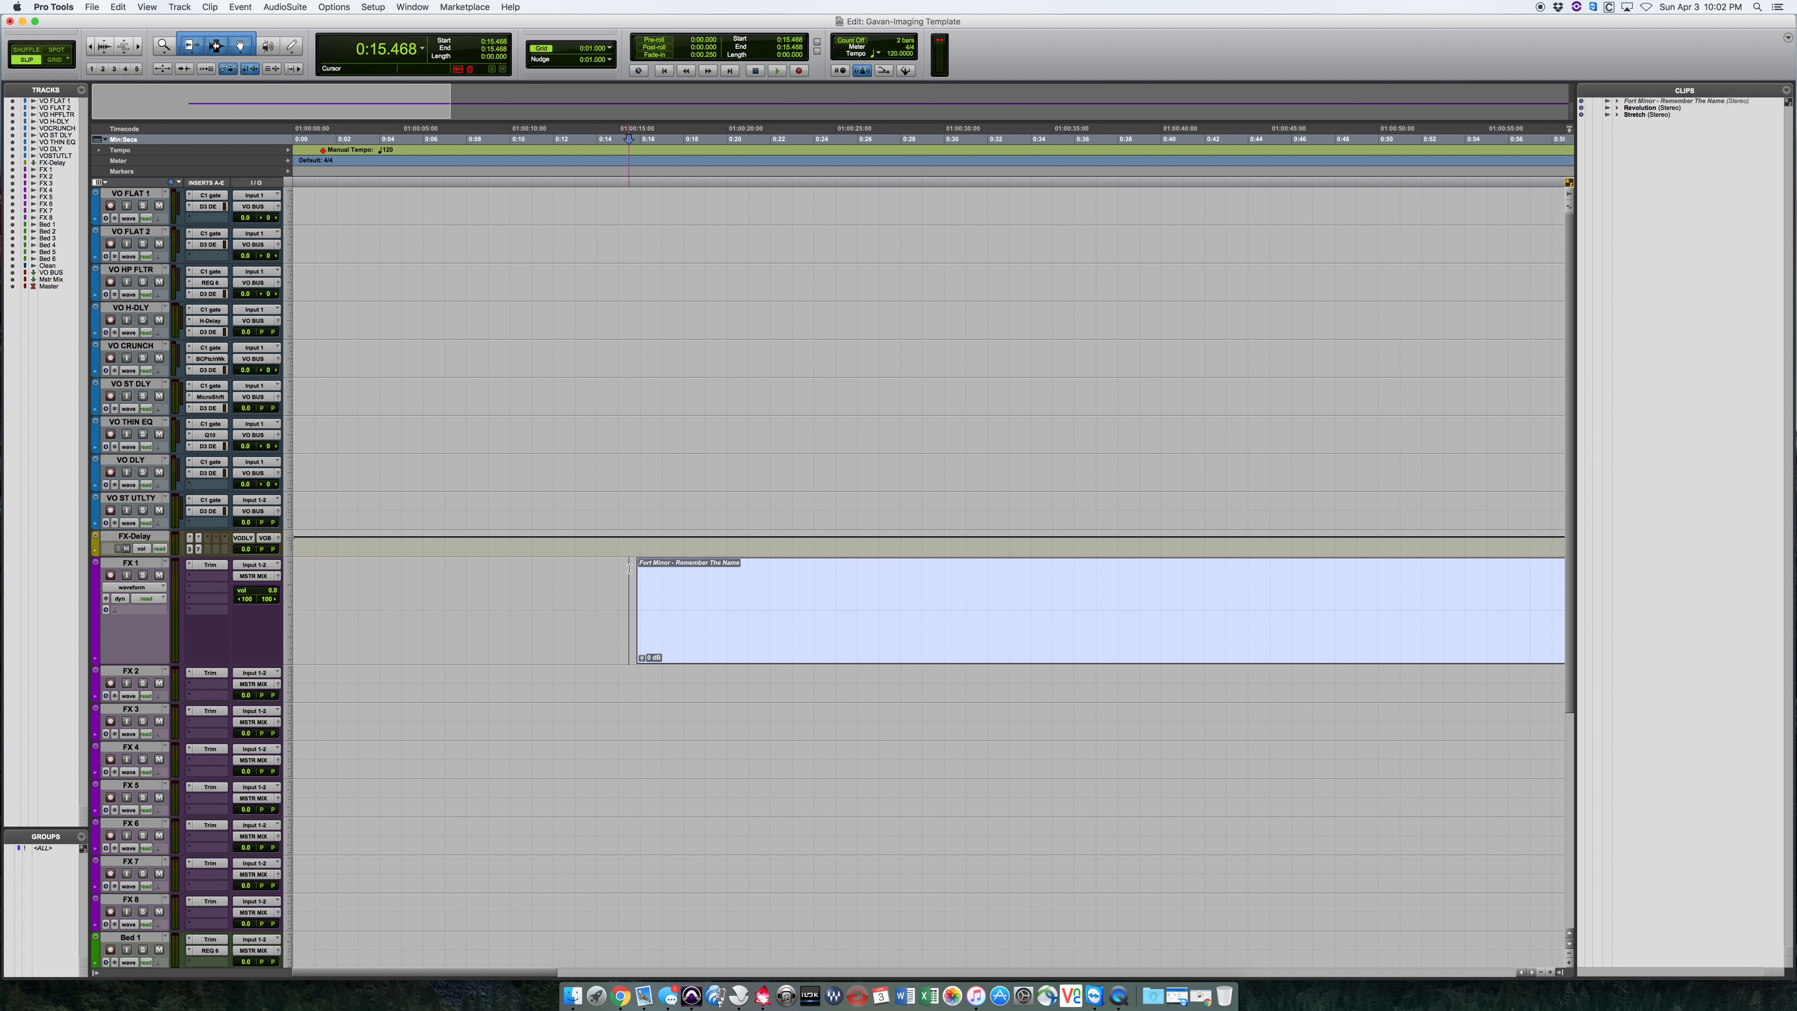
key("super+bracketleft")
key("super+bracketleft")
left_click(493, 579)
key("super+bracketleft")
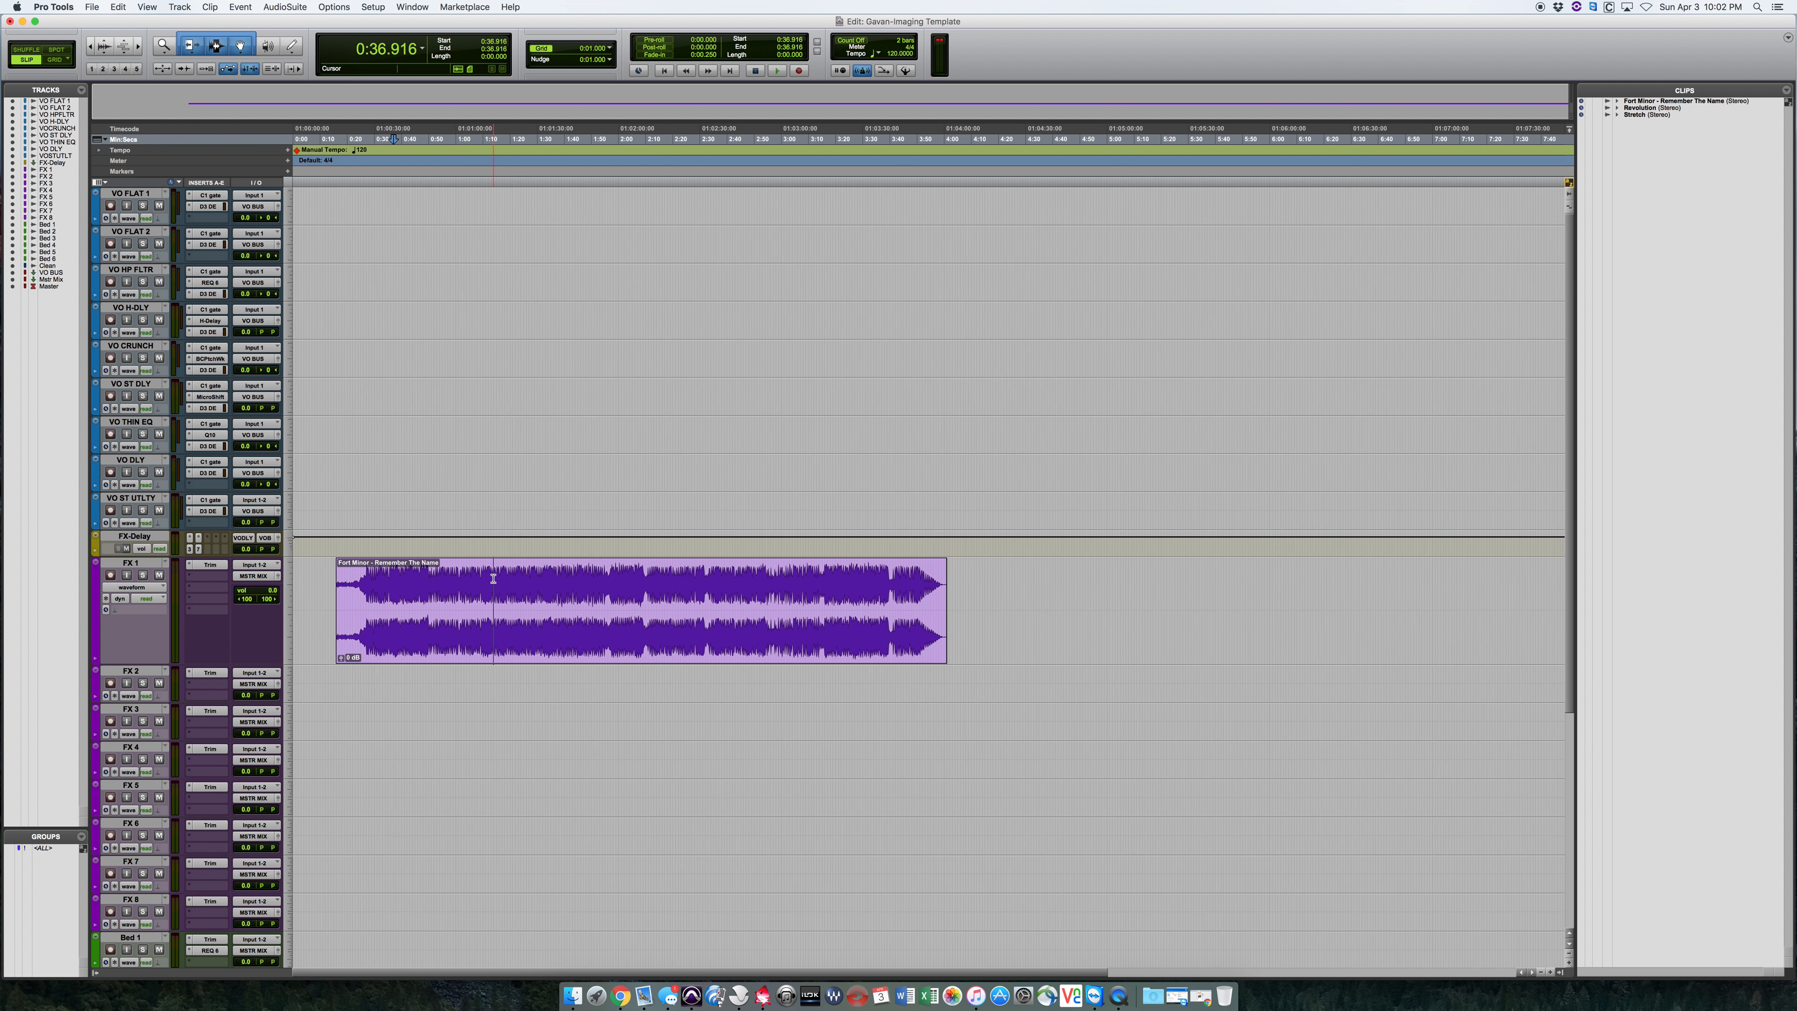
key("super+bracketleft")
Delete the Fort Minor - Remember The Name clip from the FX 1 track
left_click(510, 630)
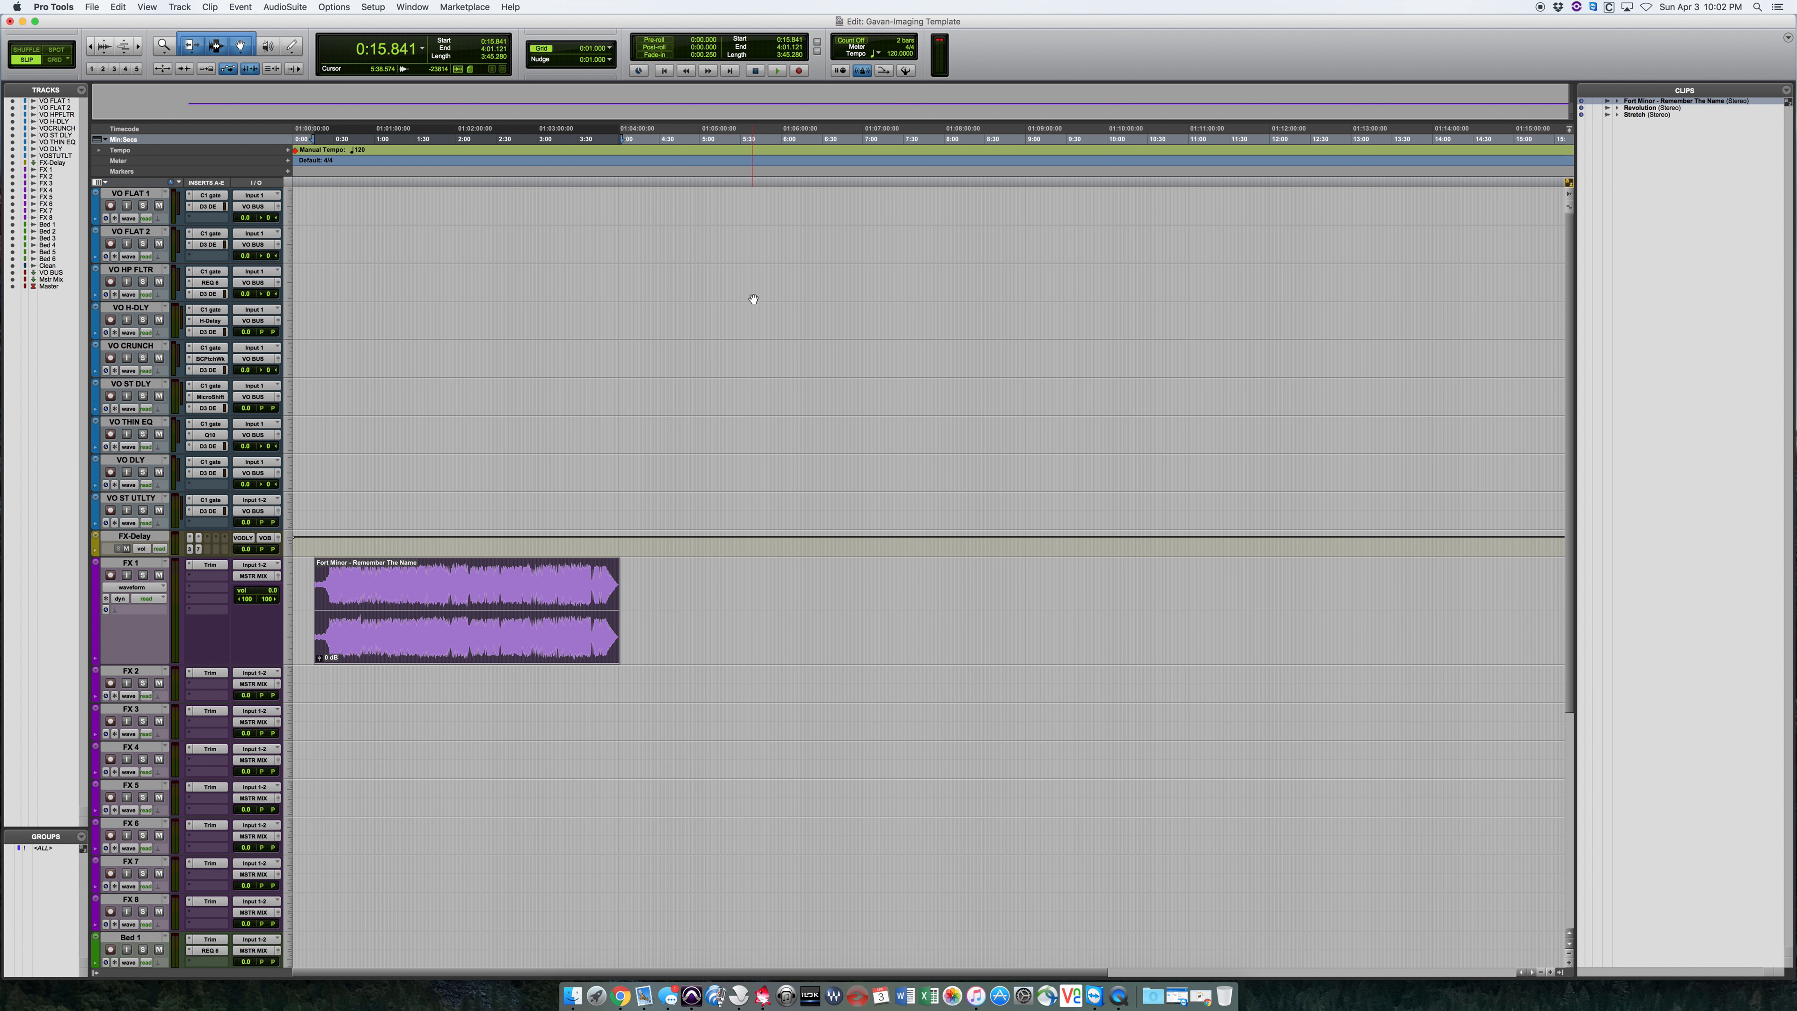
key("Delete")
left_click(311, 594)
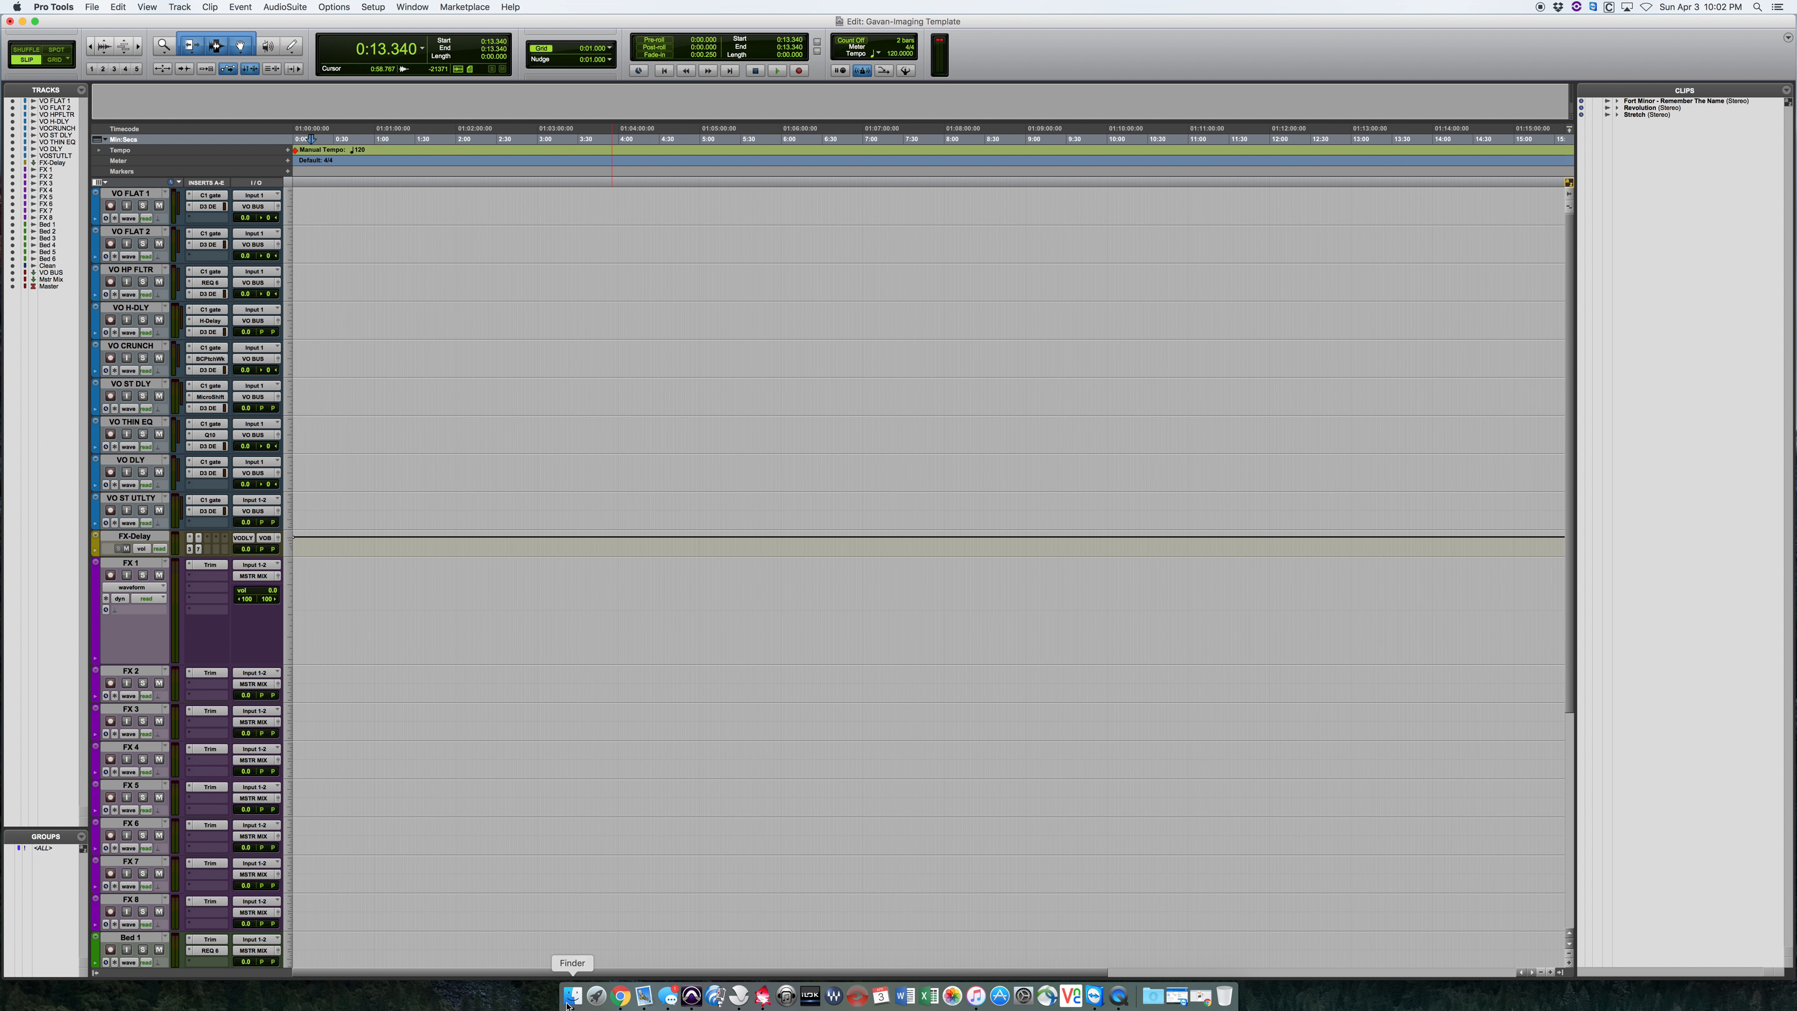
key("super+bracketright")
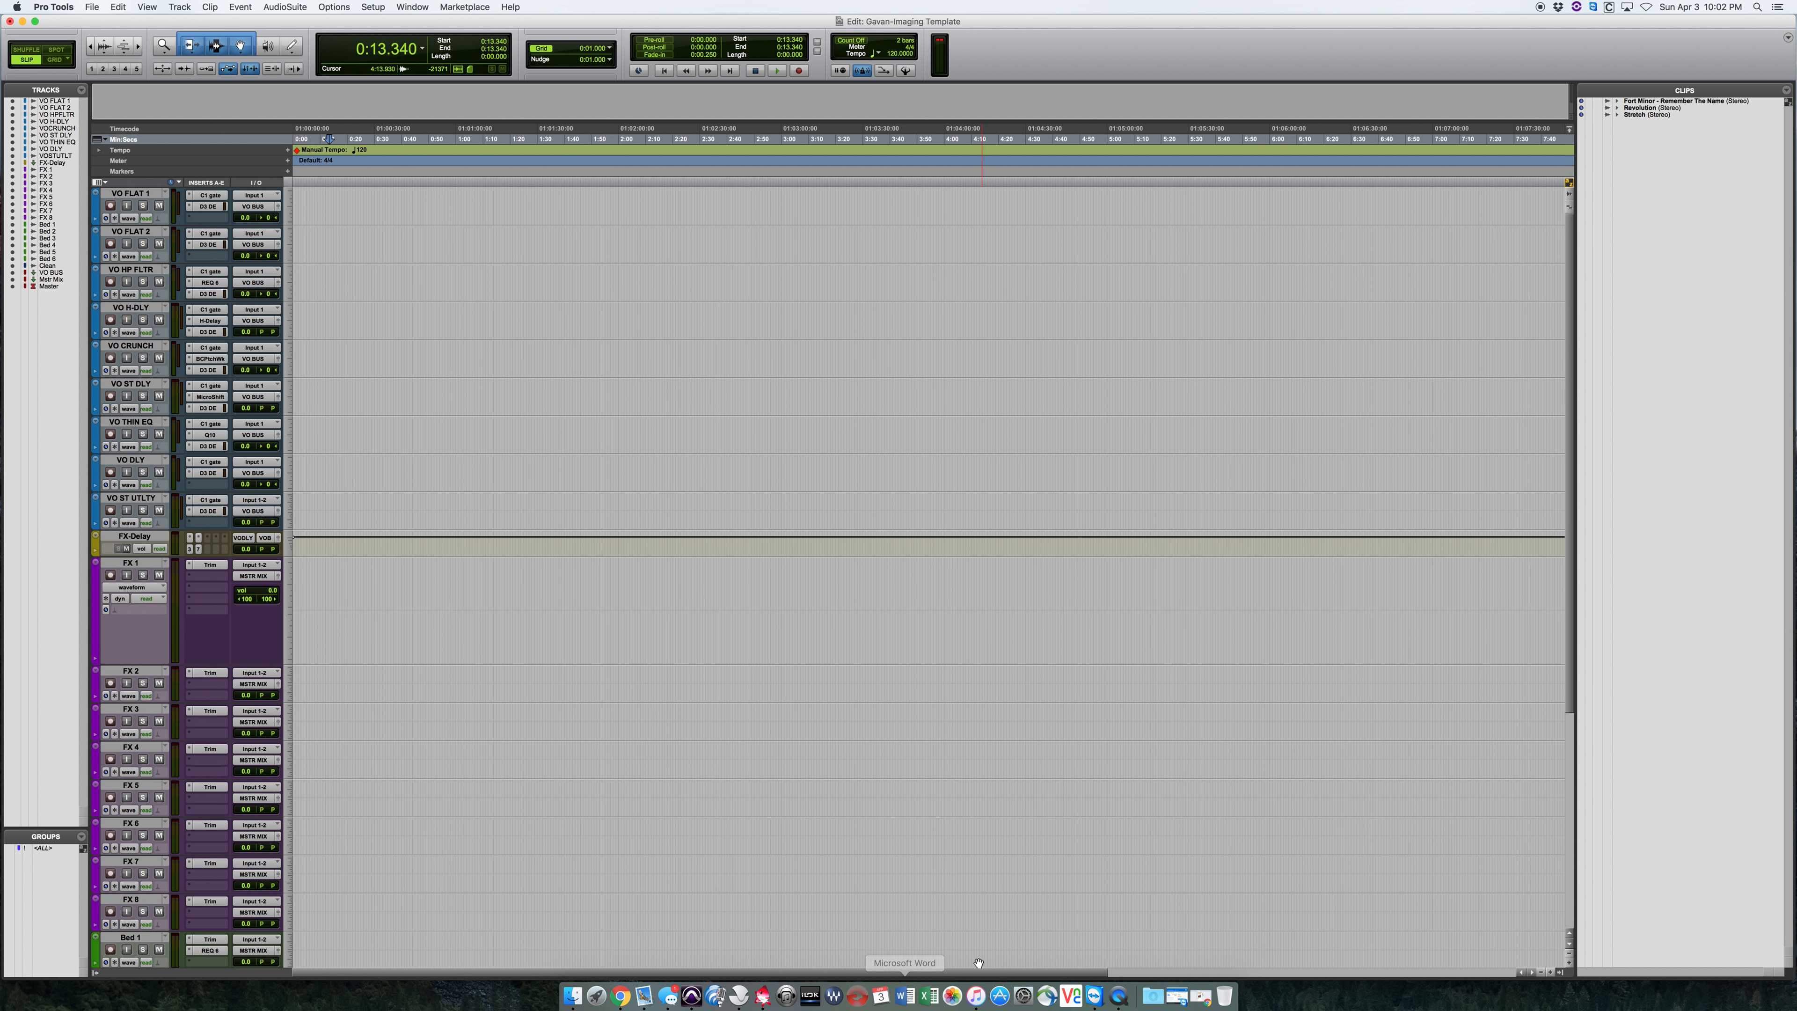
Switch to AudioFinder and browse to PRODUCTION WKPTS > ALIEN IMAGING-AIFX VOL. 1 > AIFX_Nano FX
left_click(738, 991)
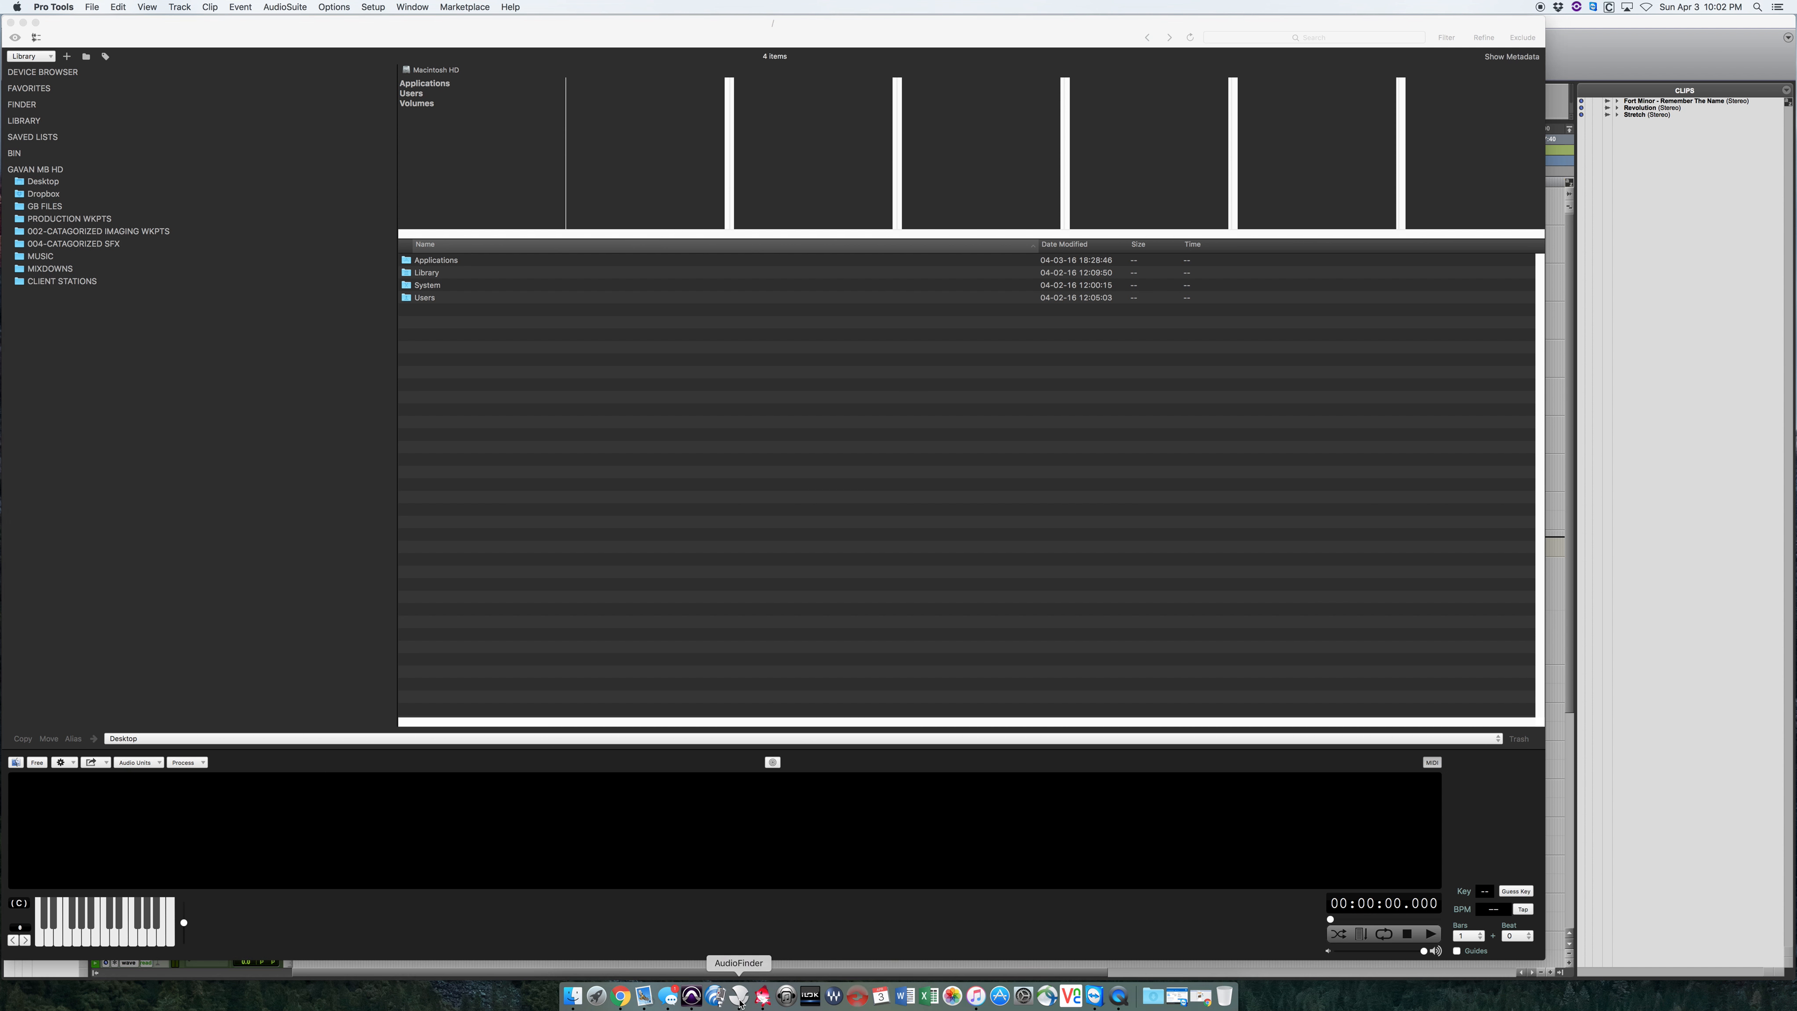
left_click_drag(142, 33, 143, 32)
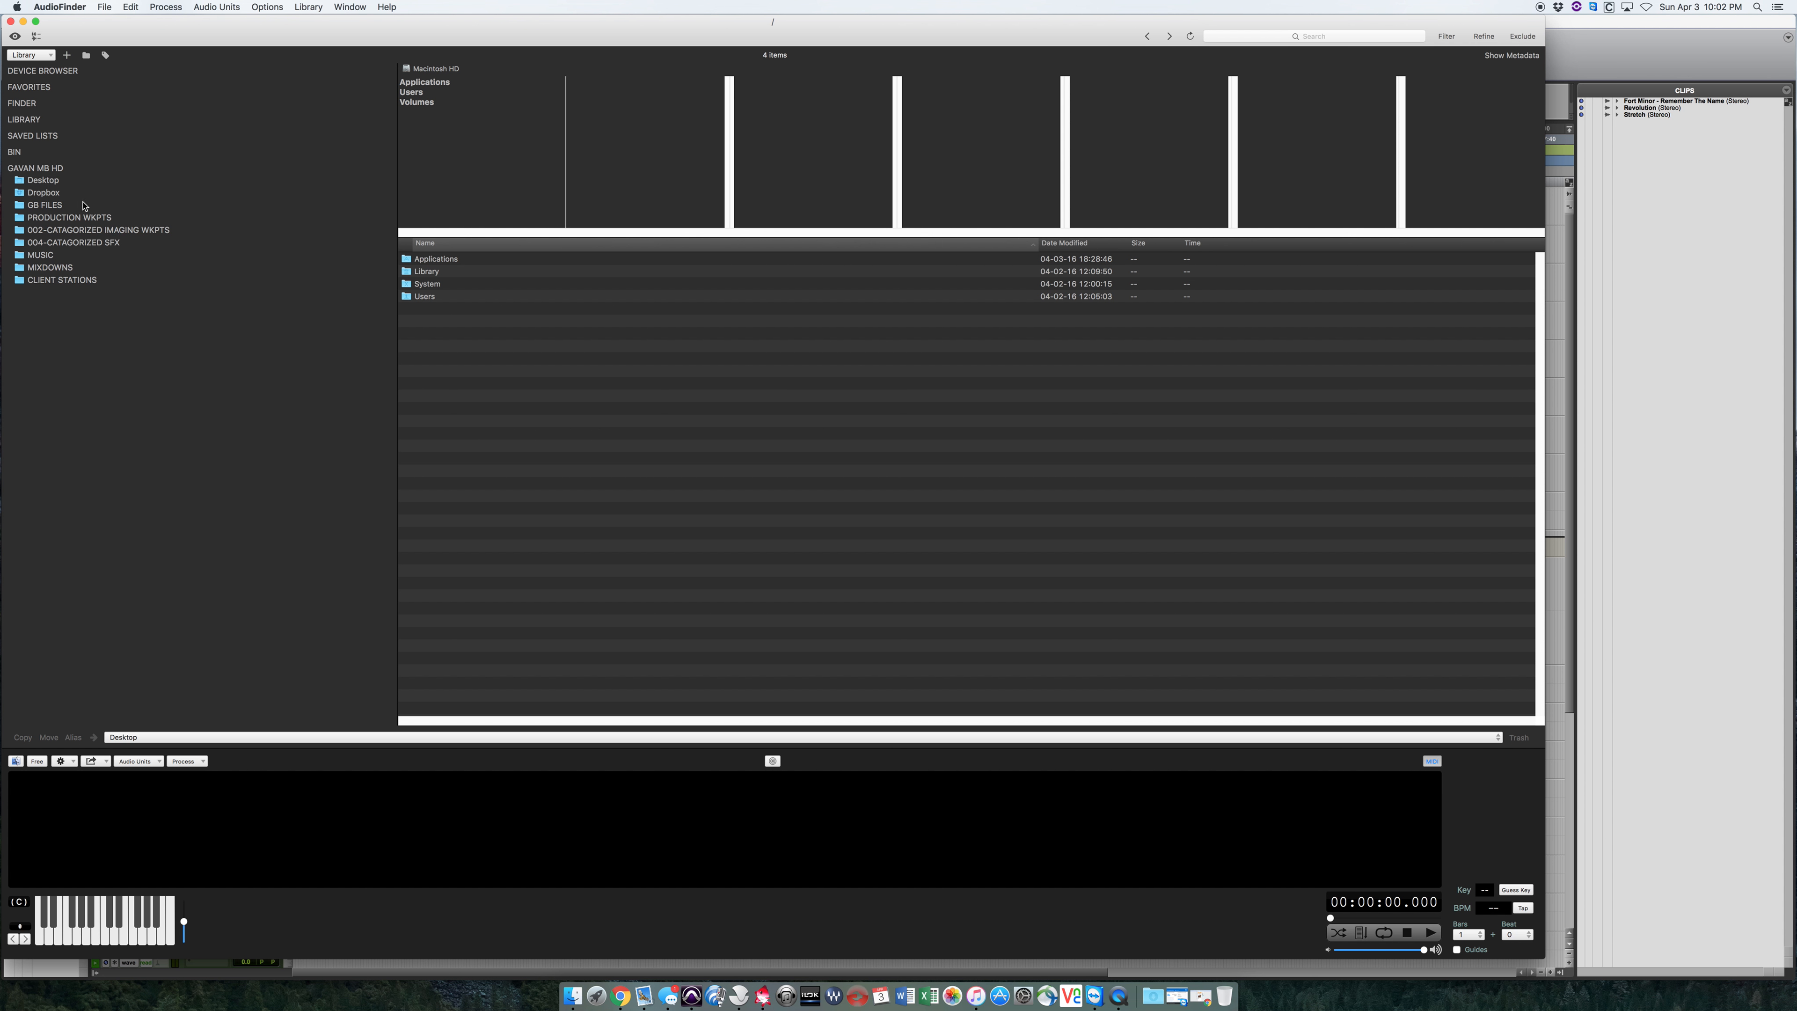
left_click(77, 219)
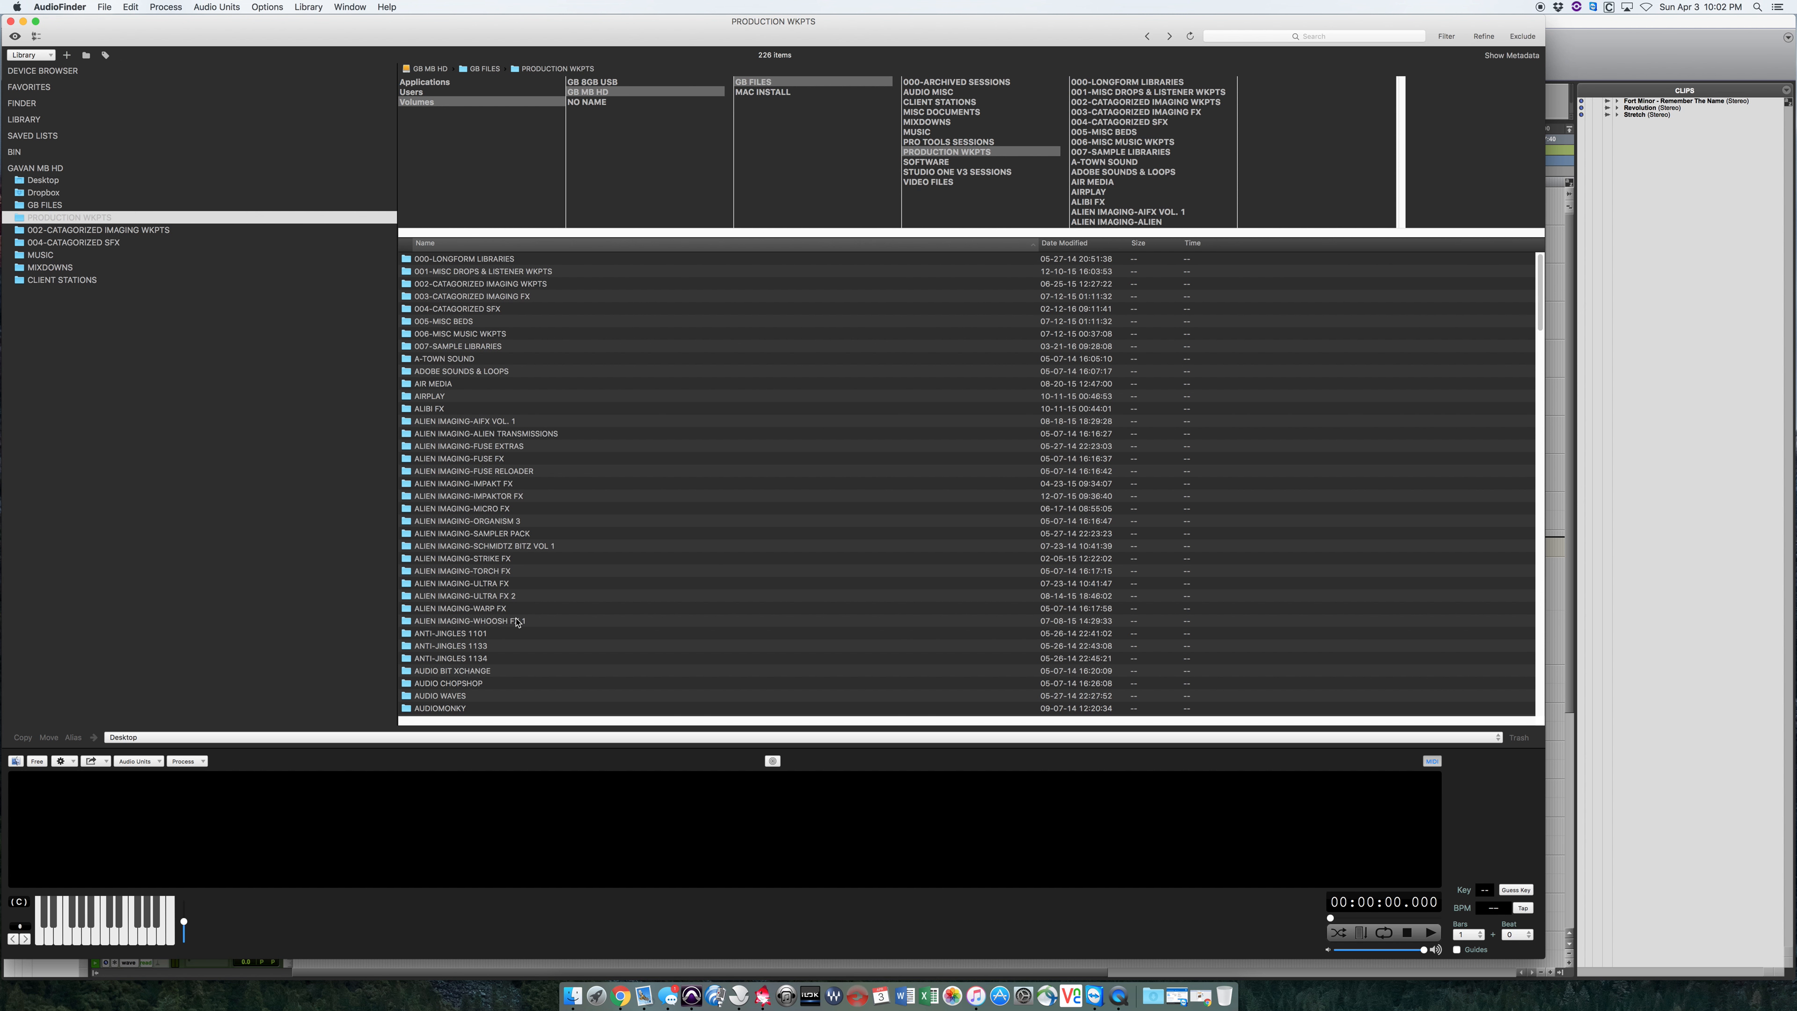
double_click(505, 423)
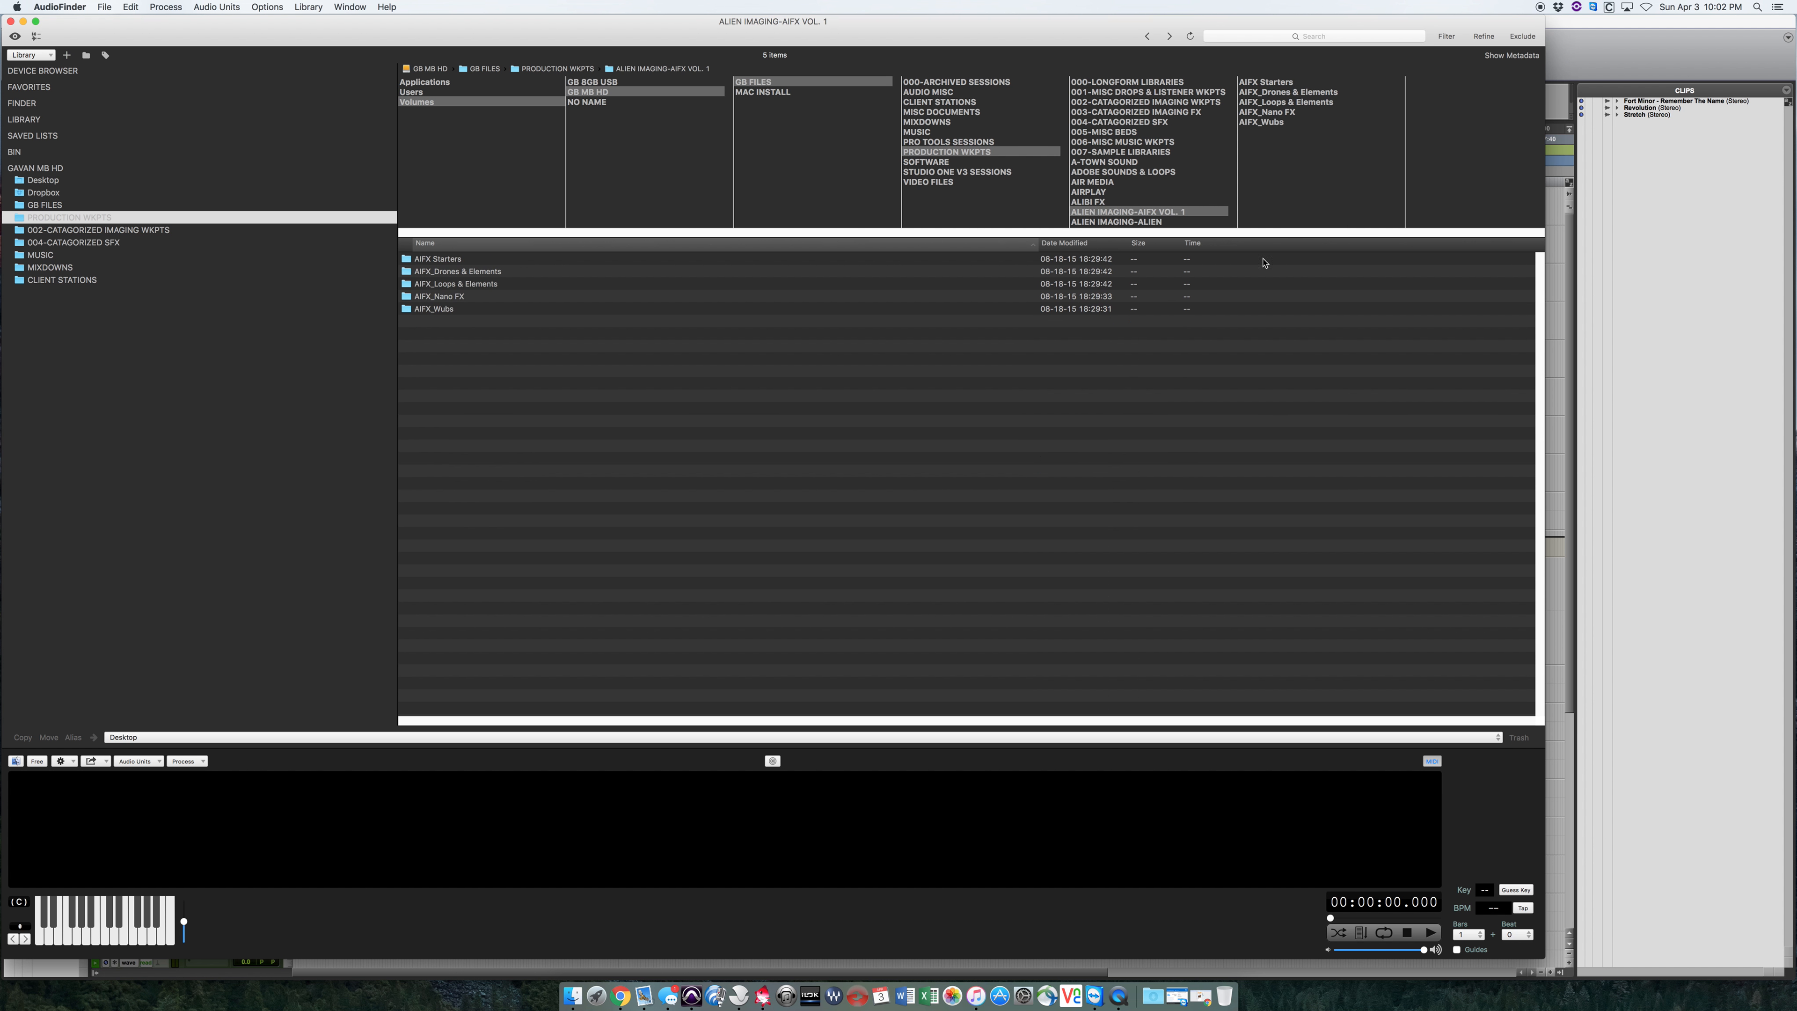
double_click(460, 296)
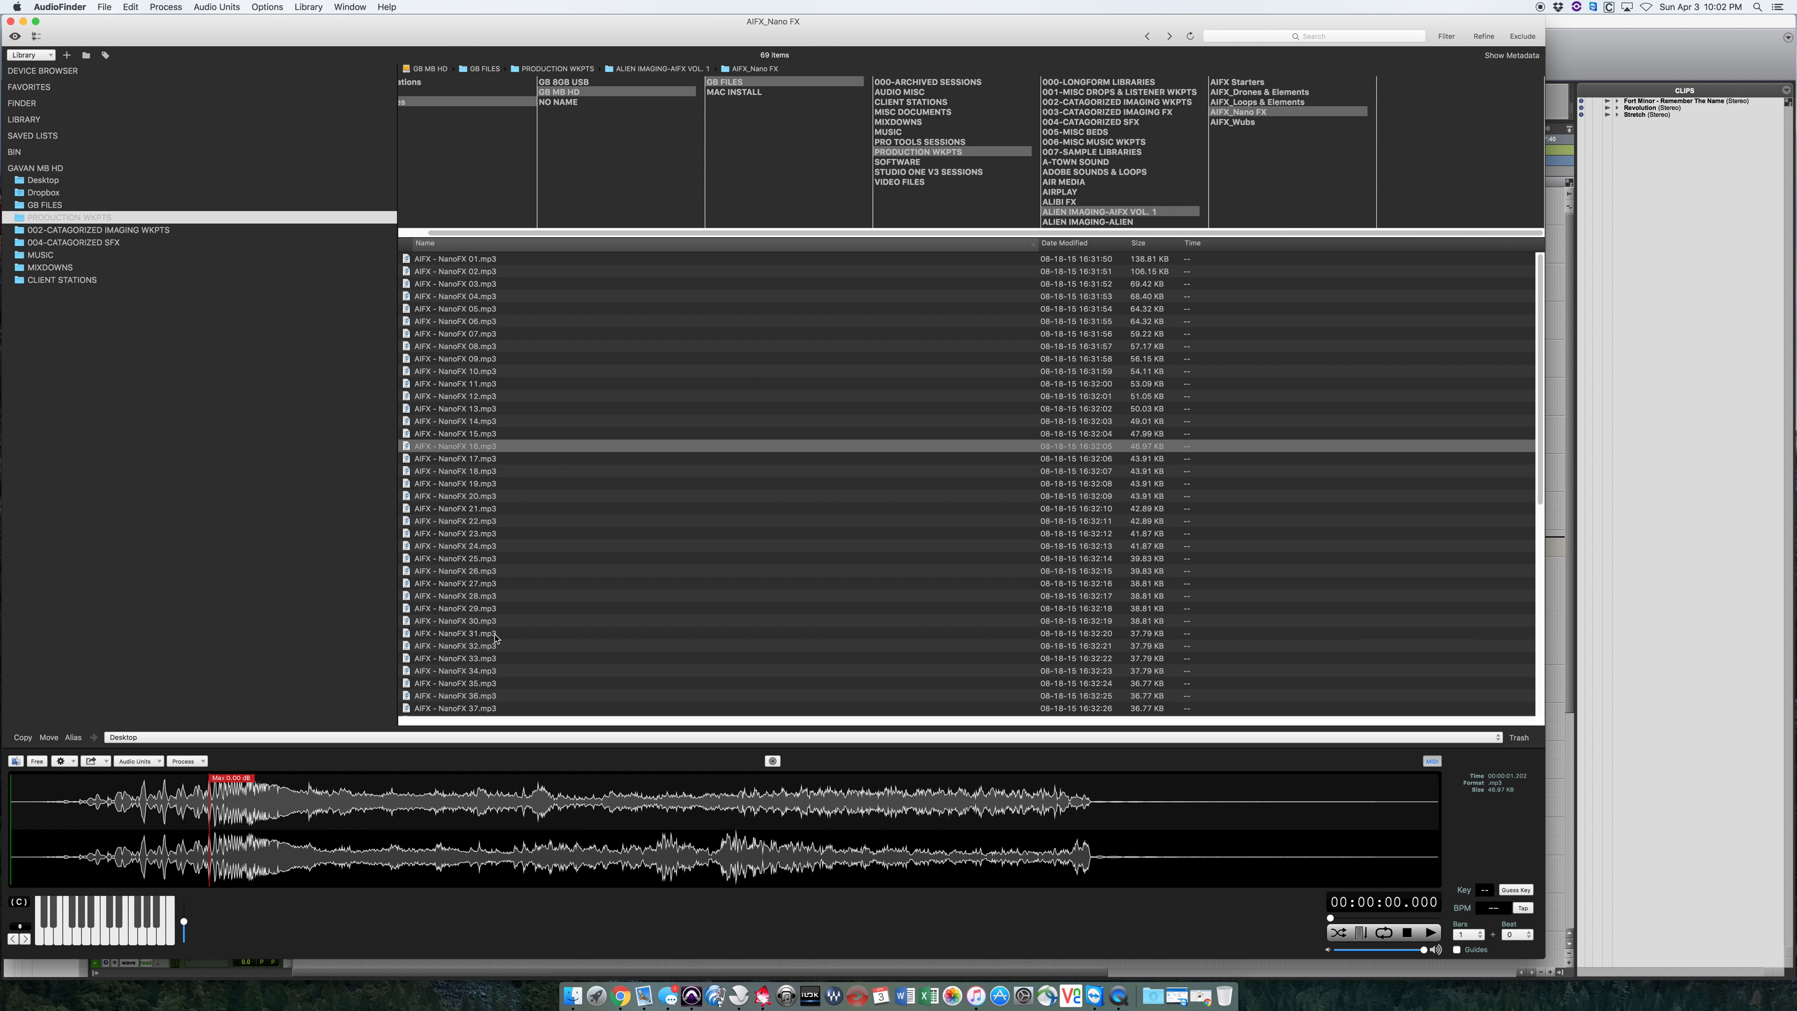
Preview AIFX - NanoFX 29 and 34, and AIFX - Starter 25 from the AIFX Starters folder
left_click(494, 609)
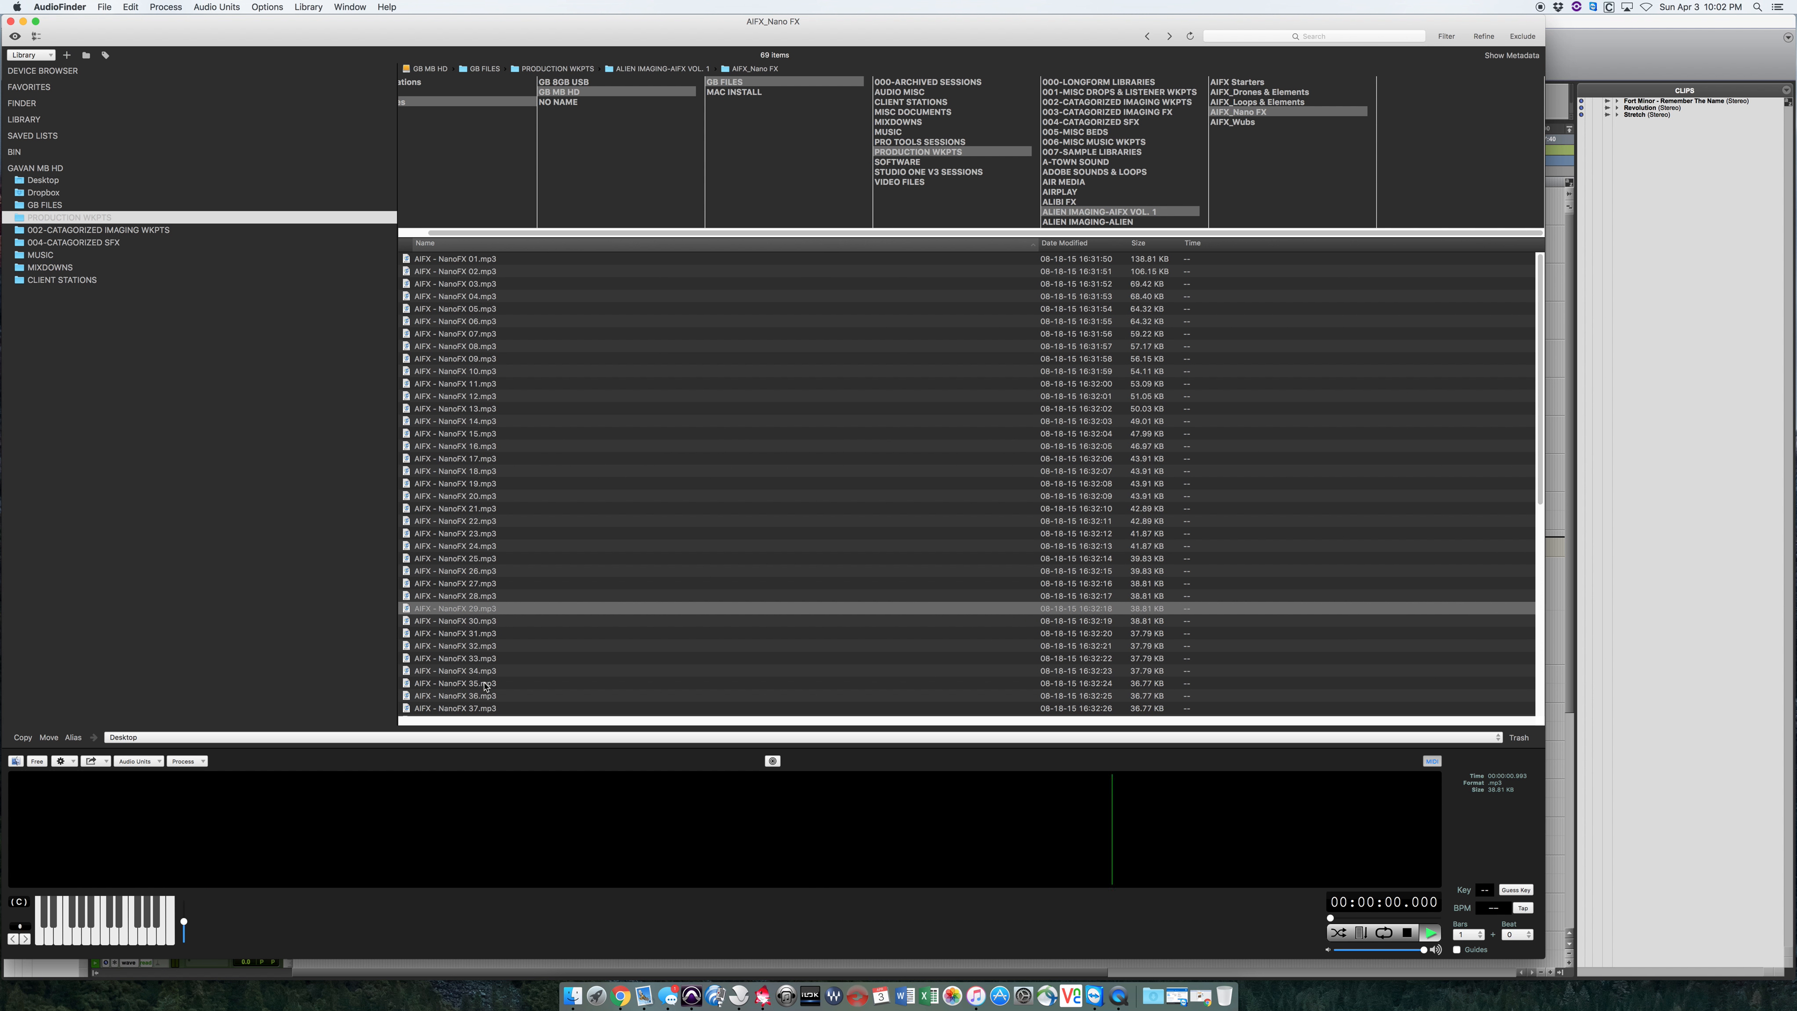
left_click(496, 670)
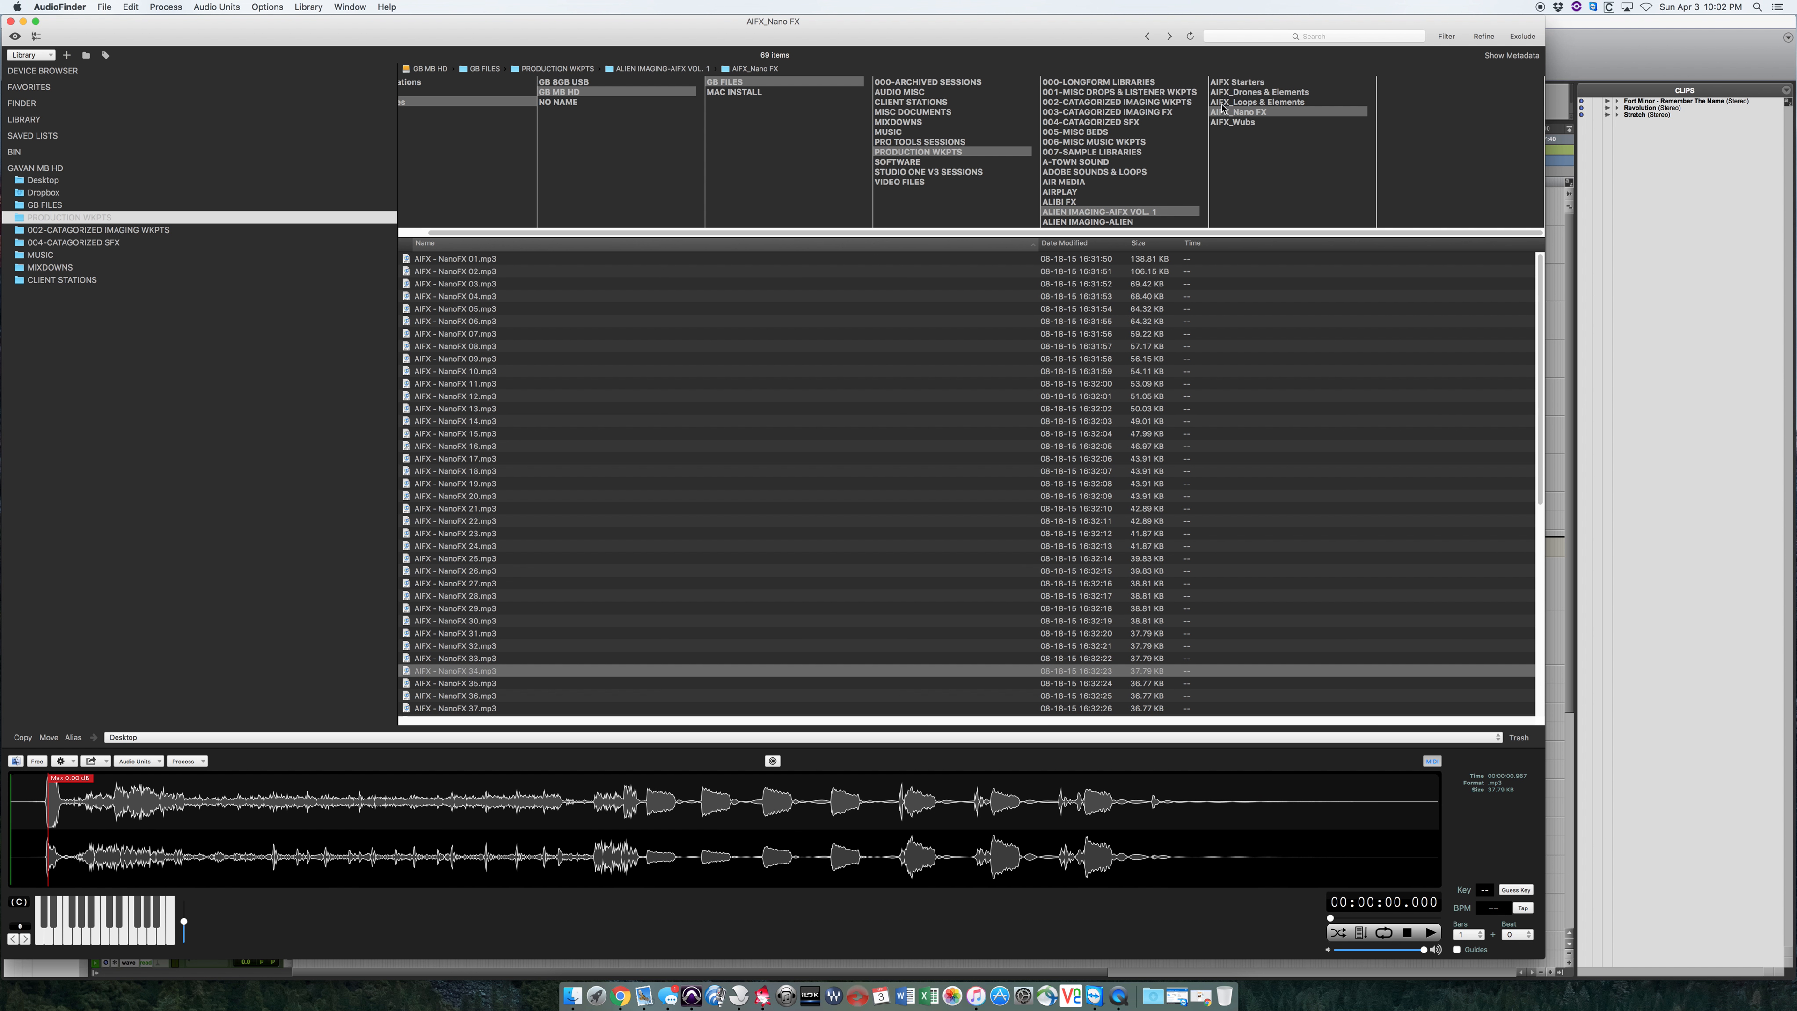
left_click(1239, 82)
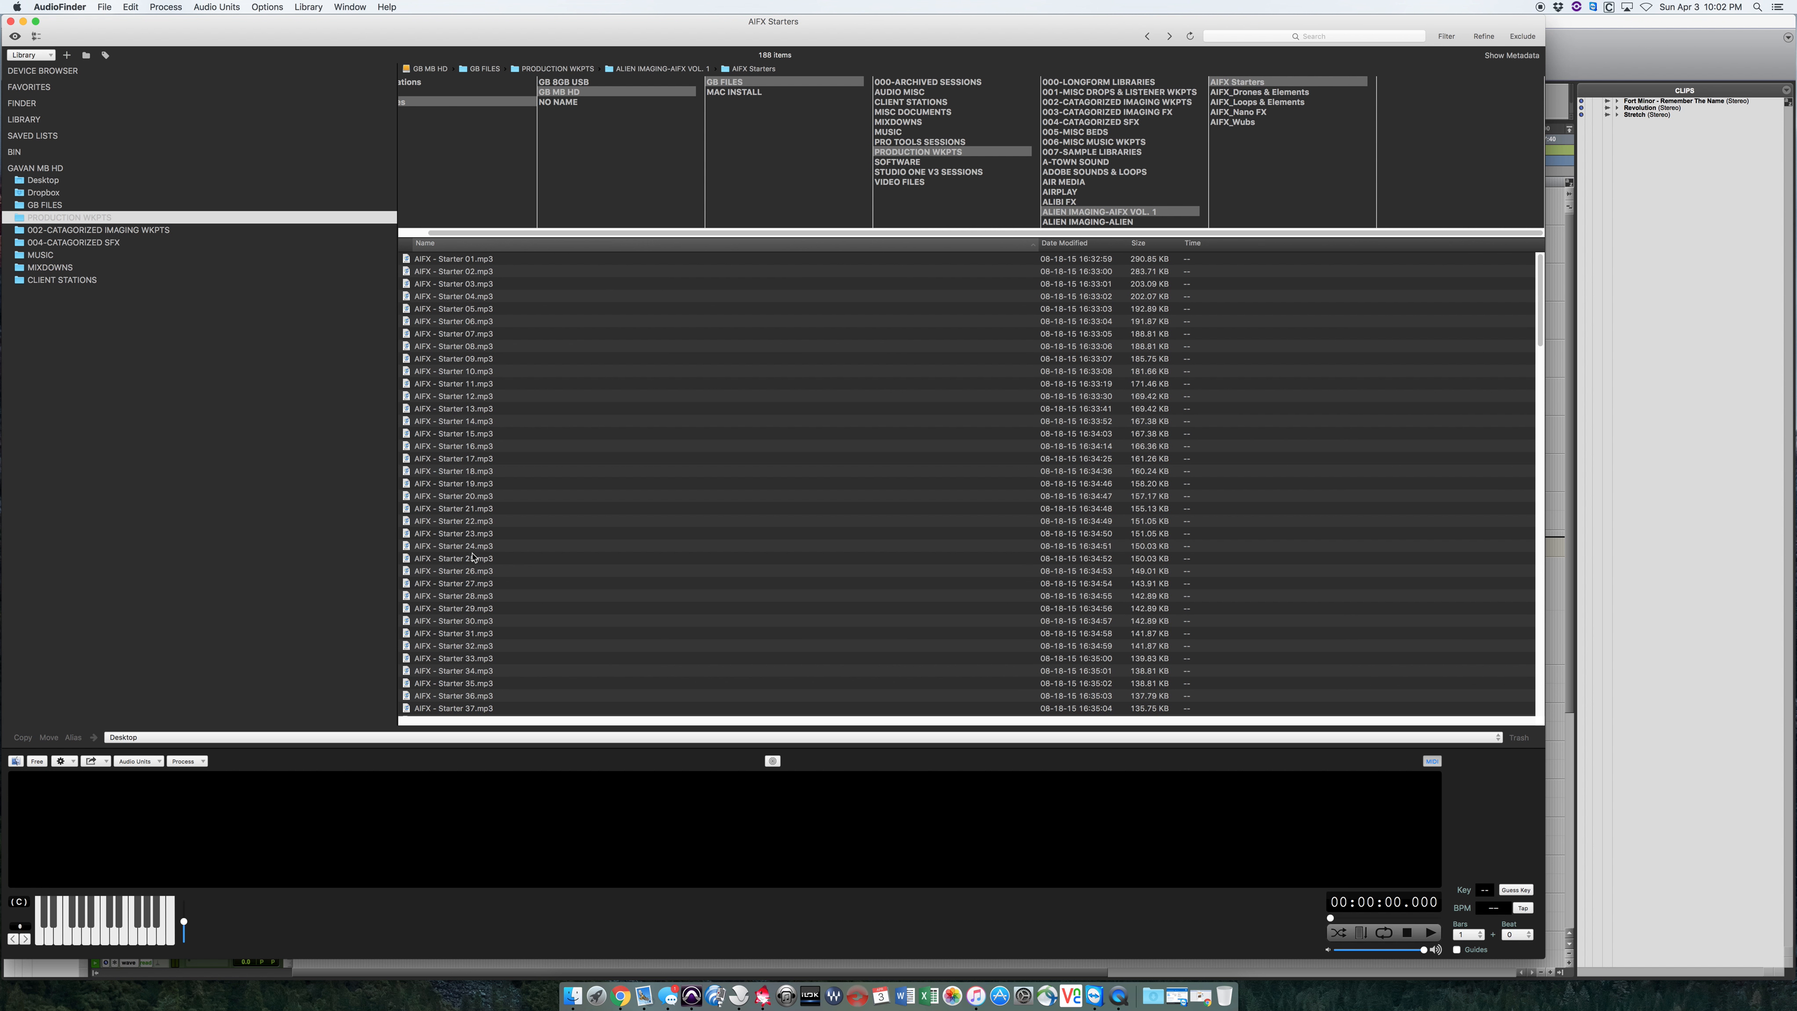
left_click(473, 558)
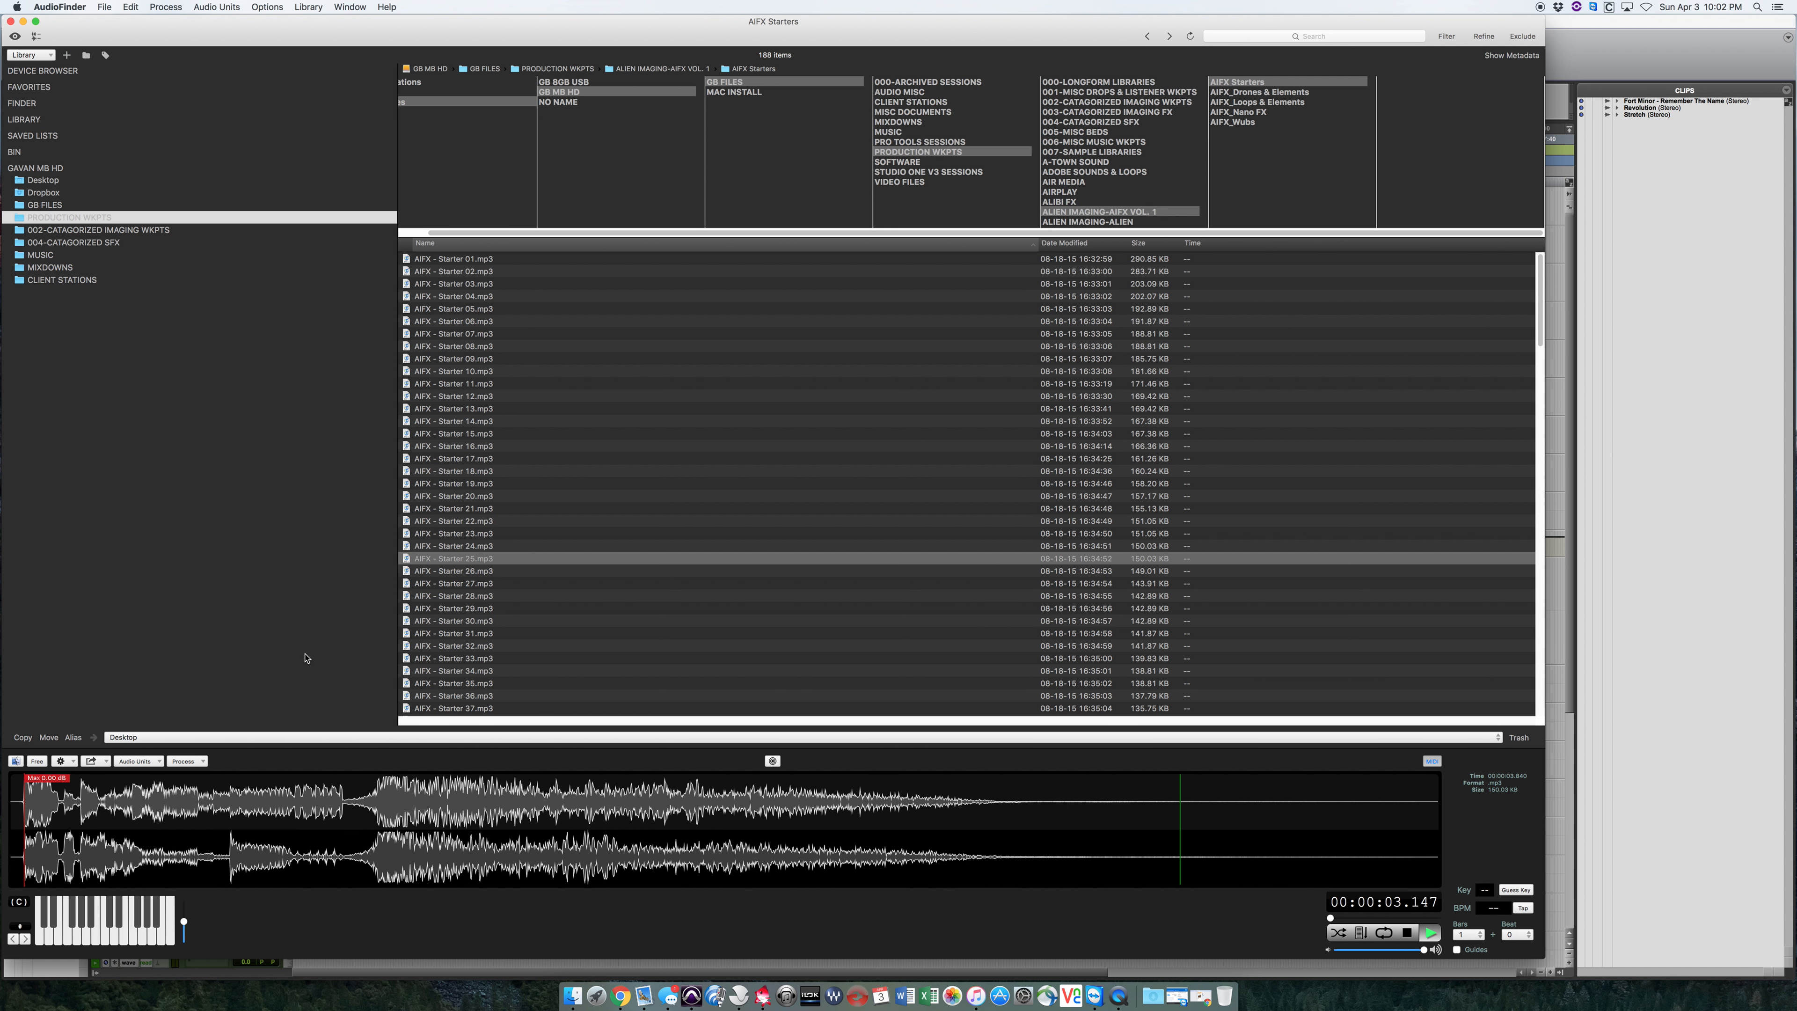
Import AIFX - Starter 25.mp3 from AudioFinder into the Pro Tools Clips list and place it on the FX 1 track at about 1:19
left_click_drag(457, 563, 1663, 514)
left_click(1722, 199)
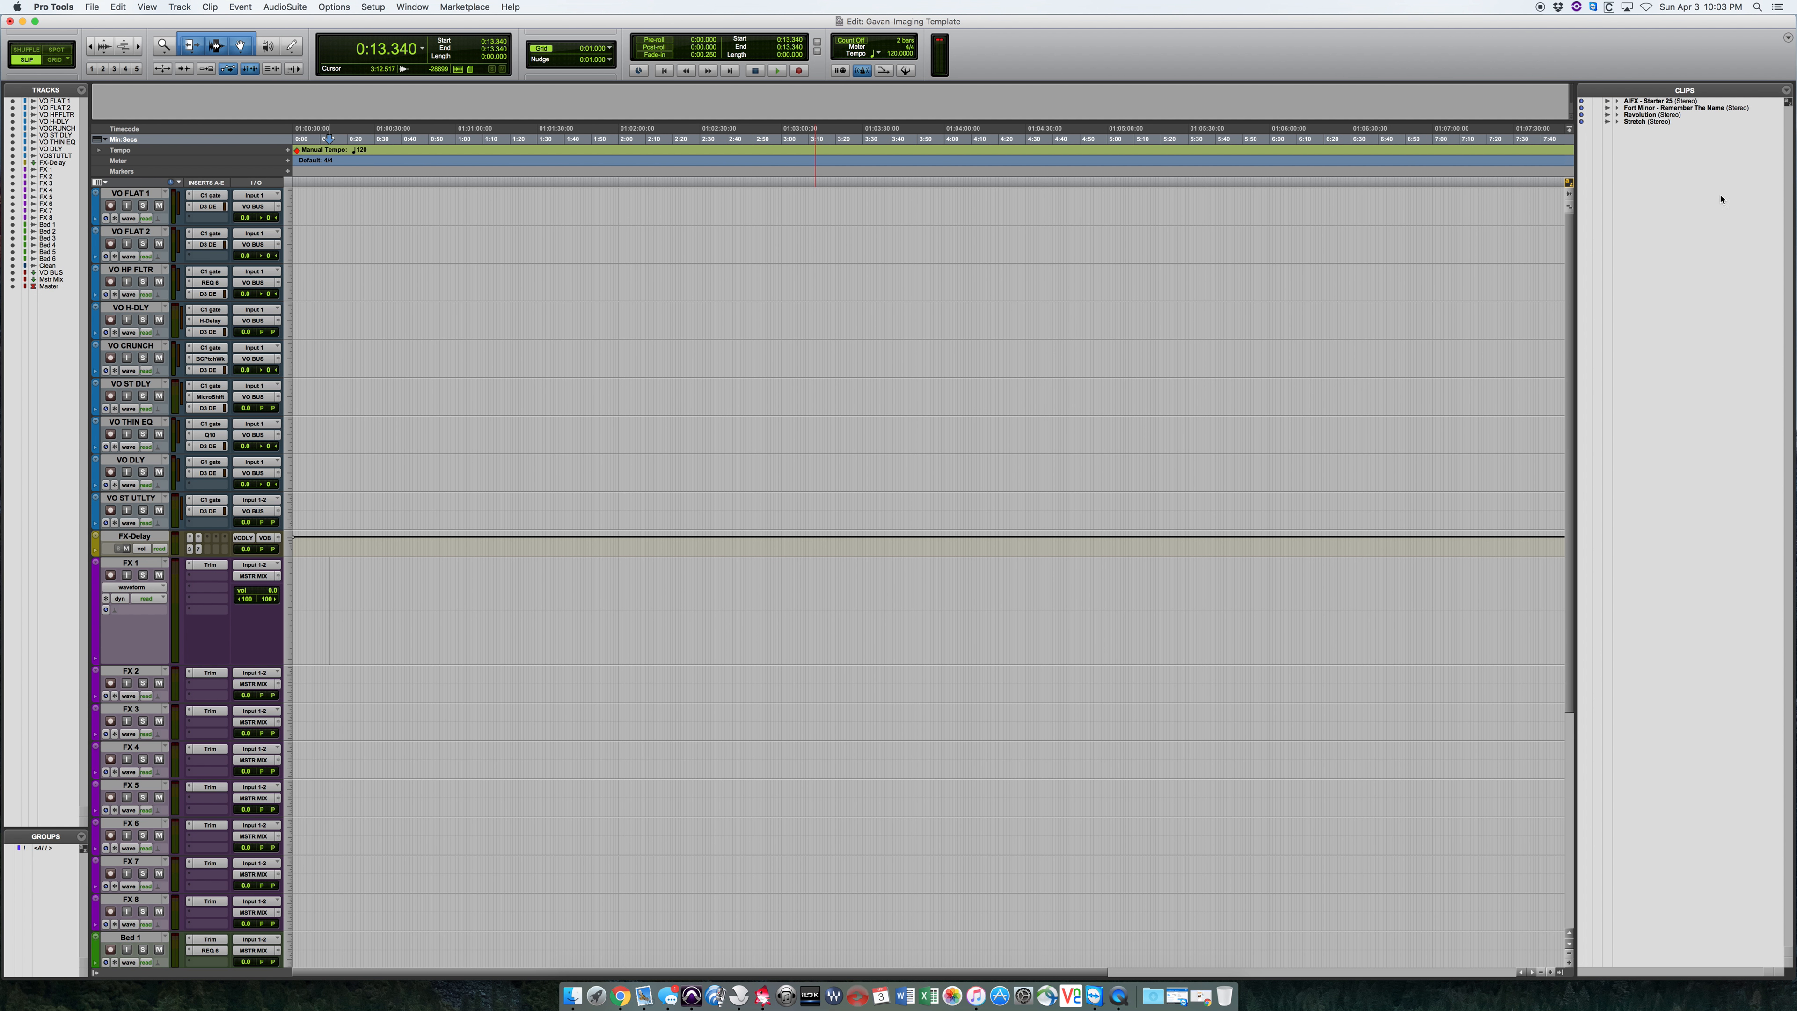
left_click_drag(1660, 101, 1314, 396)
left_click_drag(1119, 593, 512, 589)
left_click(501, 589)
Zoom in on the AIFX - Starter 25 clip on the FX 1 track to examine its waveform
key("t")
key("t")
key("t")
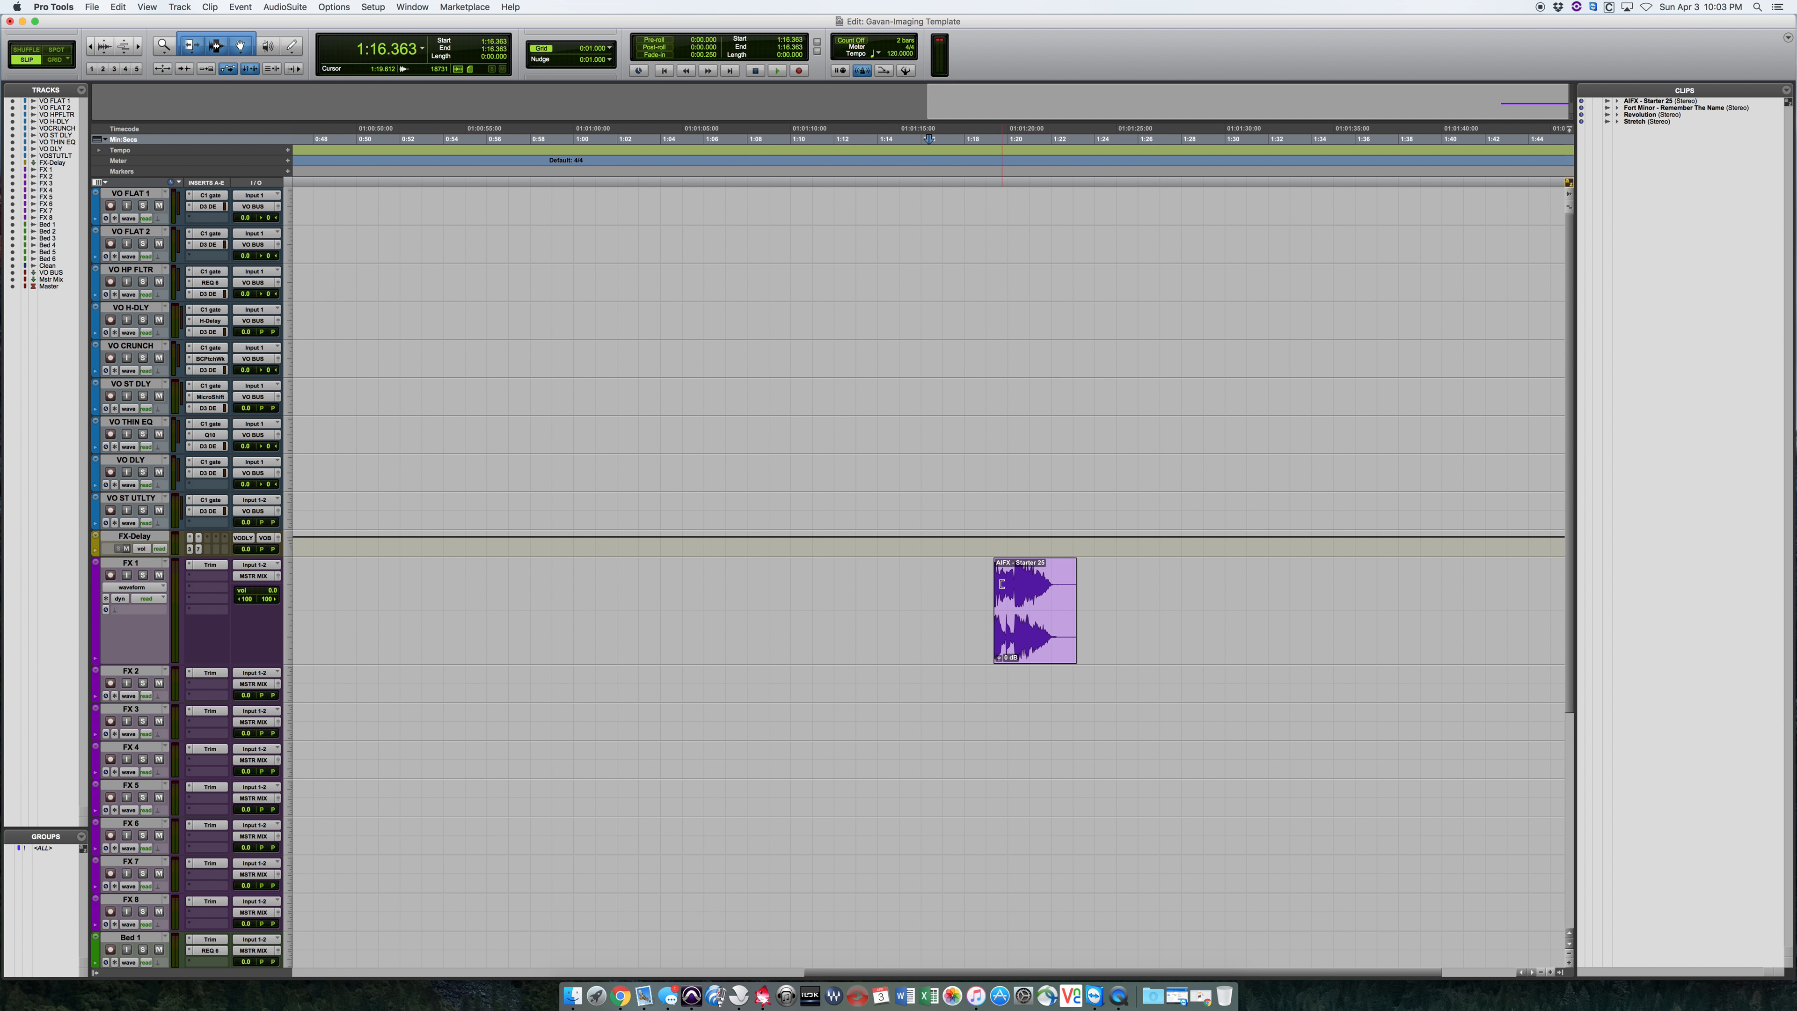
left_click(992, 577)
key("t")
key("t")
key("t")
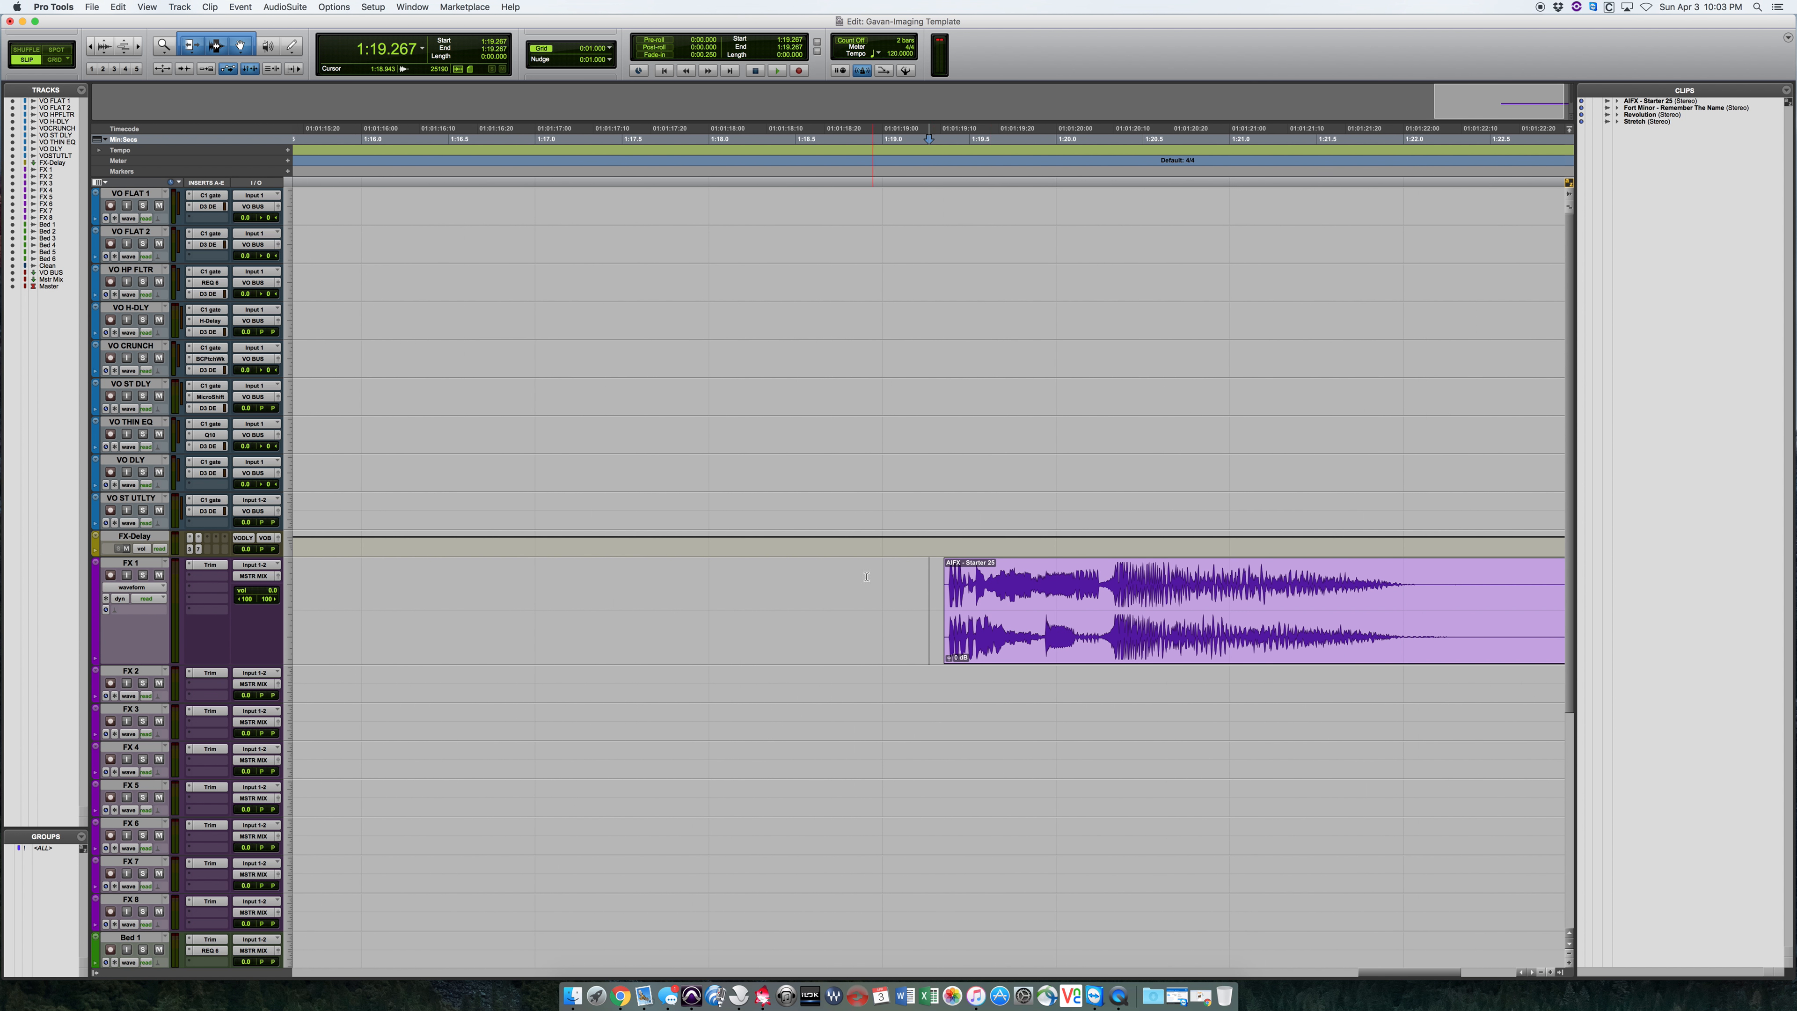
Delete the AIFX - Starter 25 clip from the FX 1 track and put the edit cursor there at about 1:17.6
left_click(1101, 577)
left_click(1035, 642)
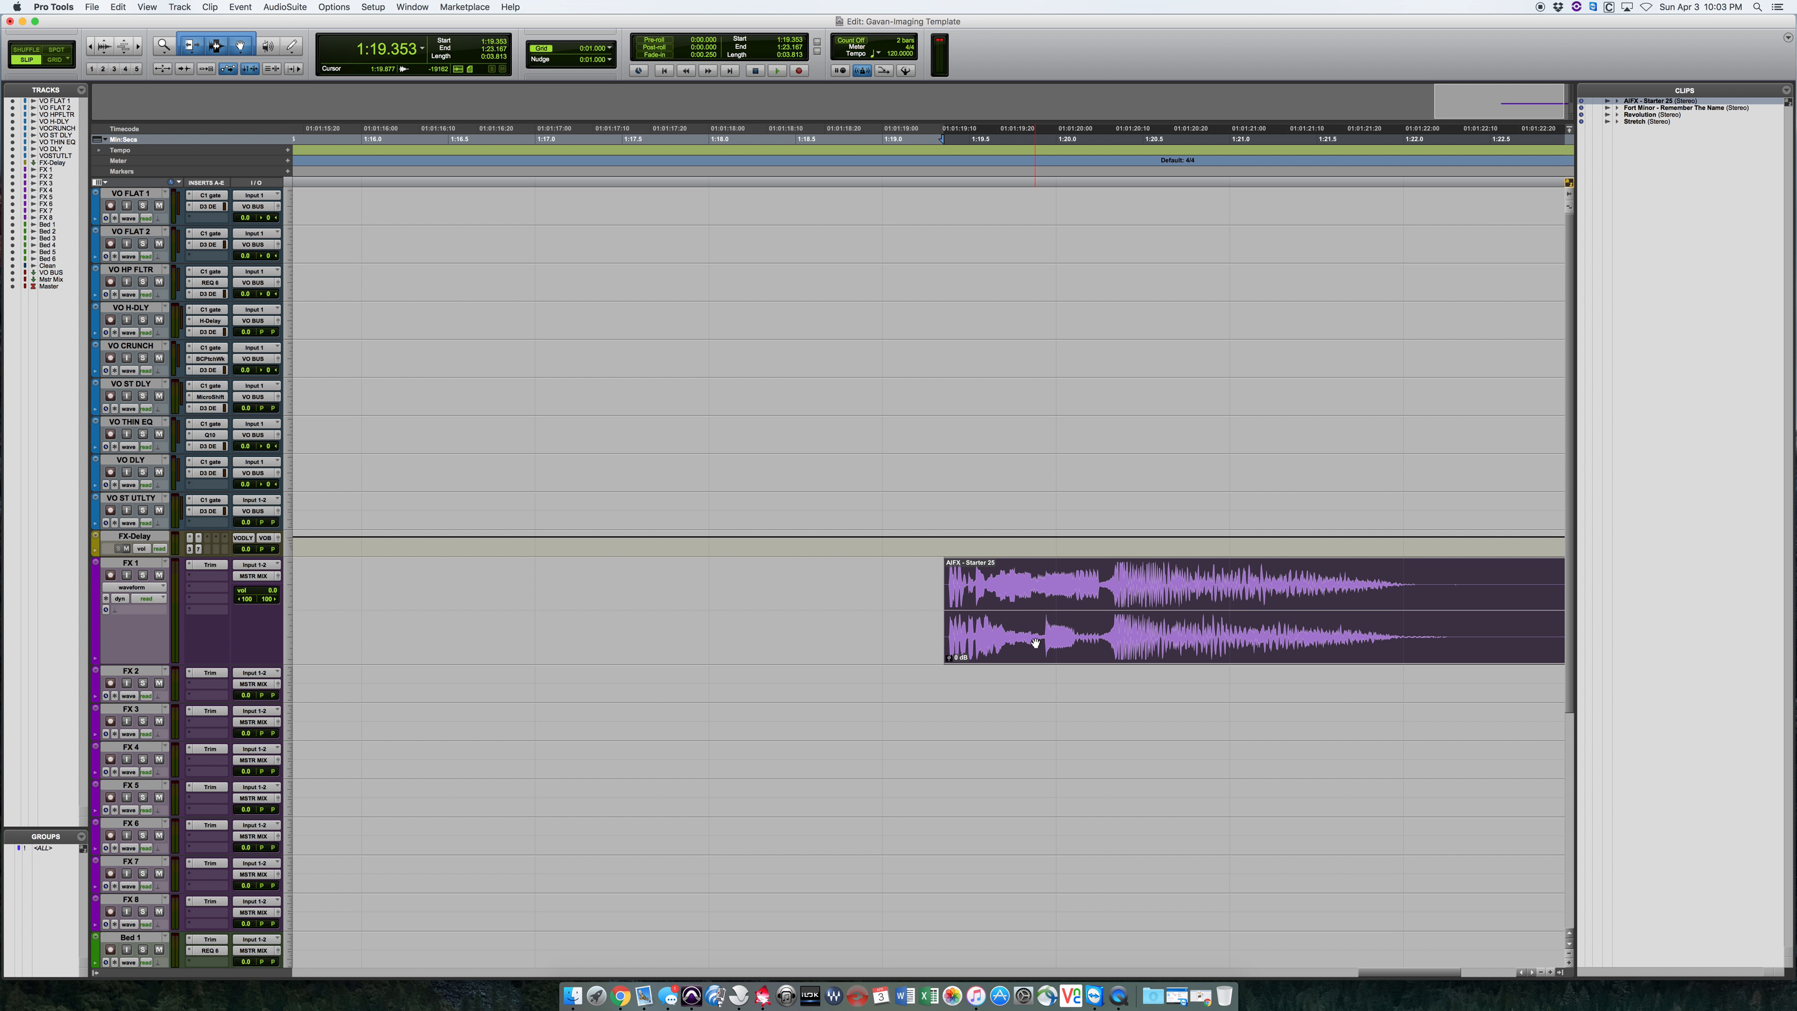
key("Delete")
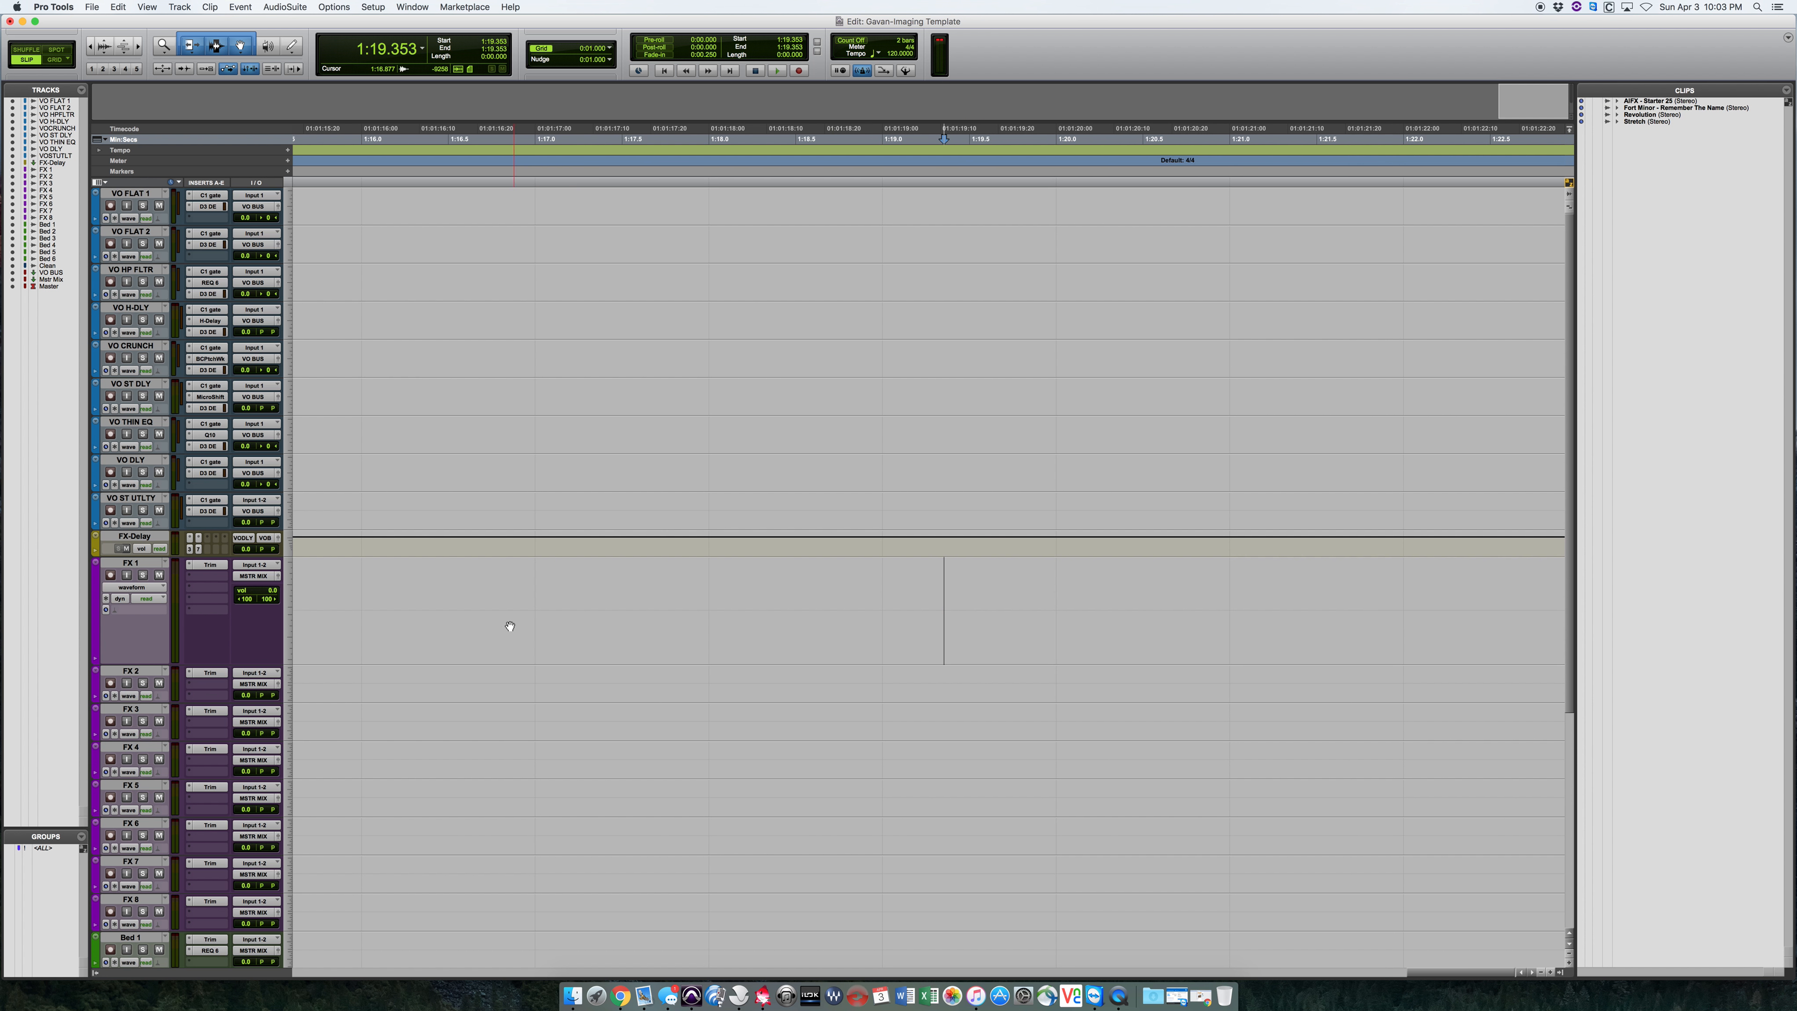
left_click(637, 609)
Switch to AudioFinder, close its window and quit the program
left_click(739, 995)
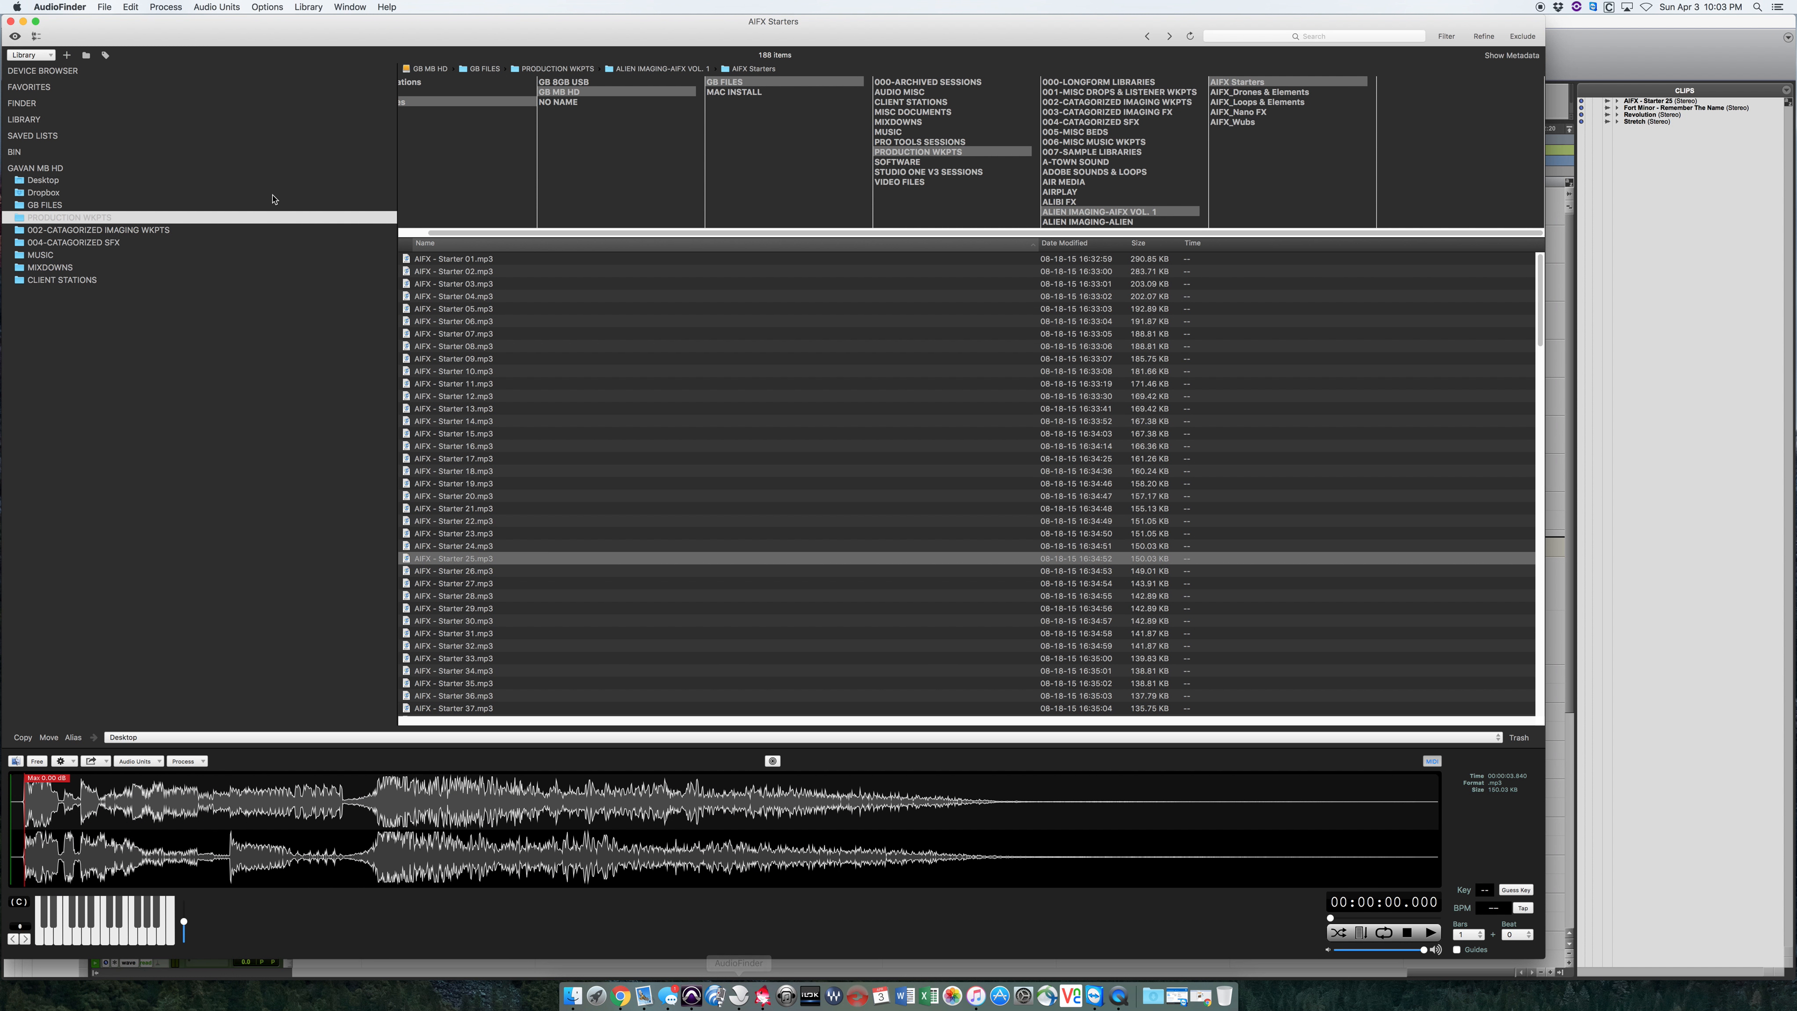
left_click(10, 22)
left_click(59, 7)
left_click(98, 148)
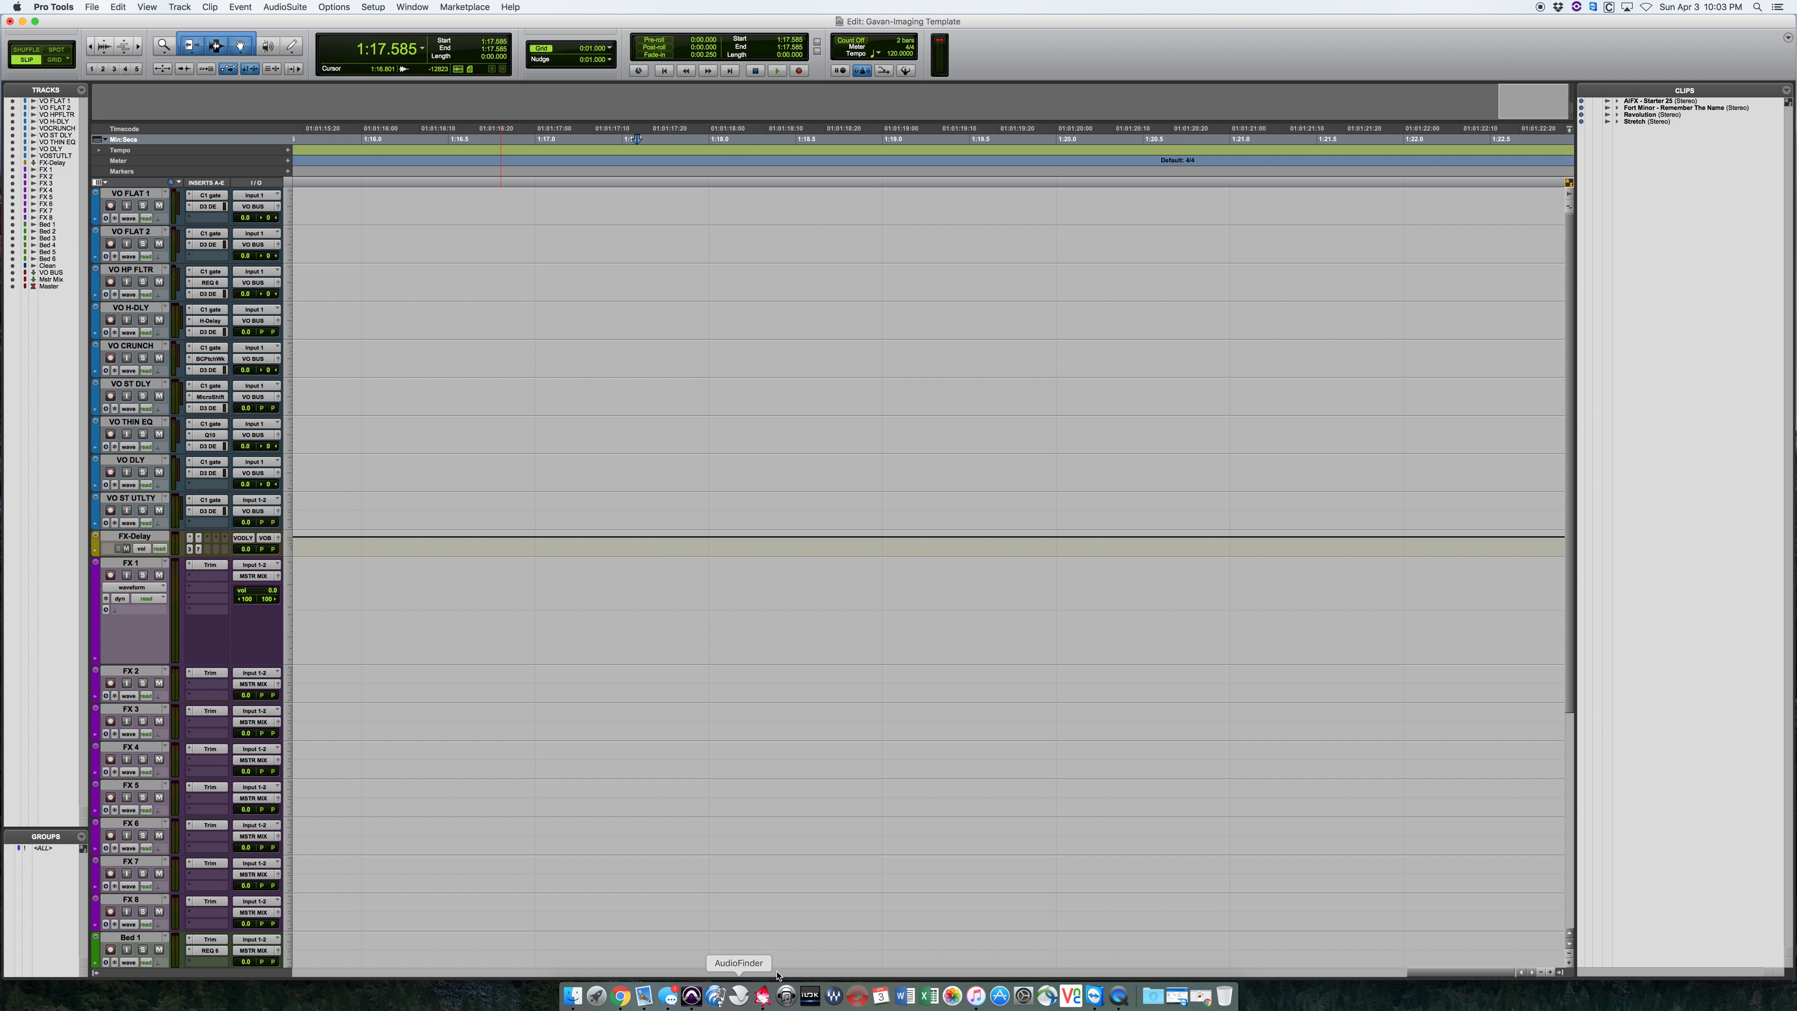
Open Finder and browse from GB FILES to PRODUCTION WKPTS > ALIEN IMAGING-IMPAKT FX
left_click(572, 996)
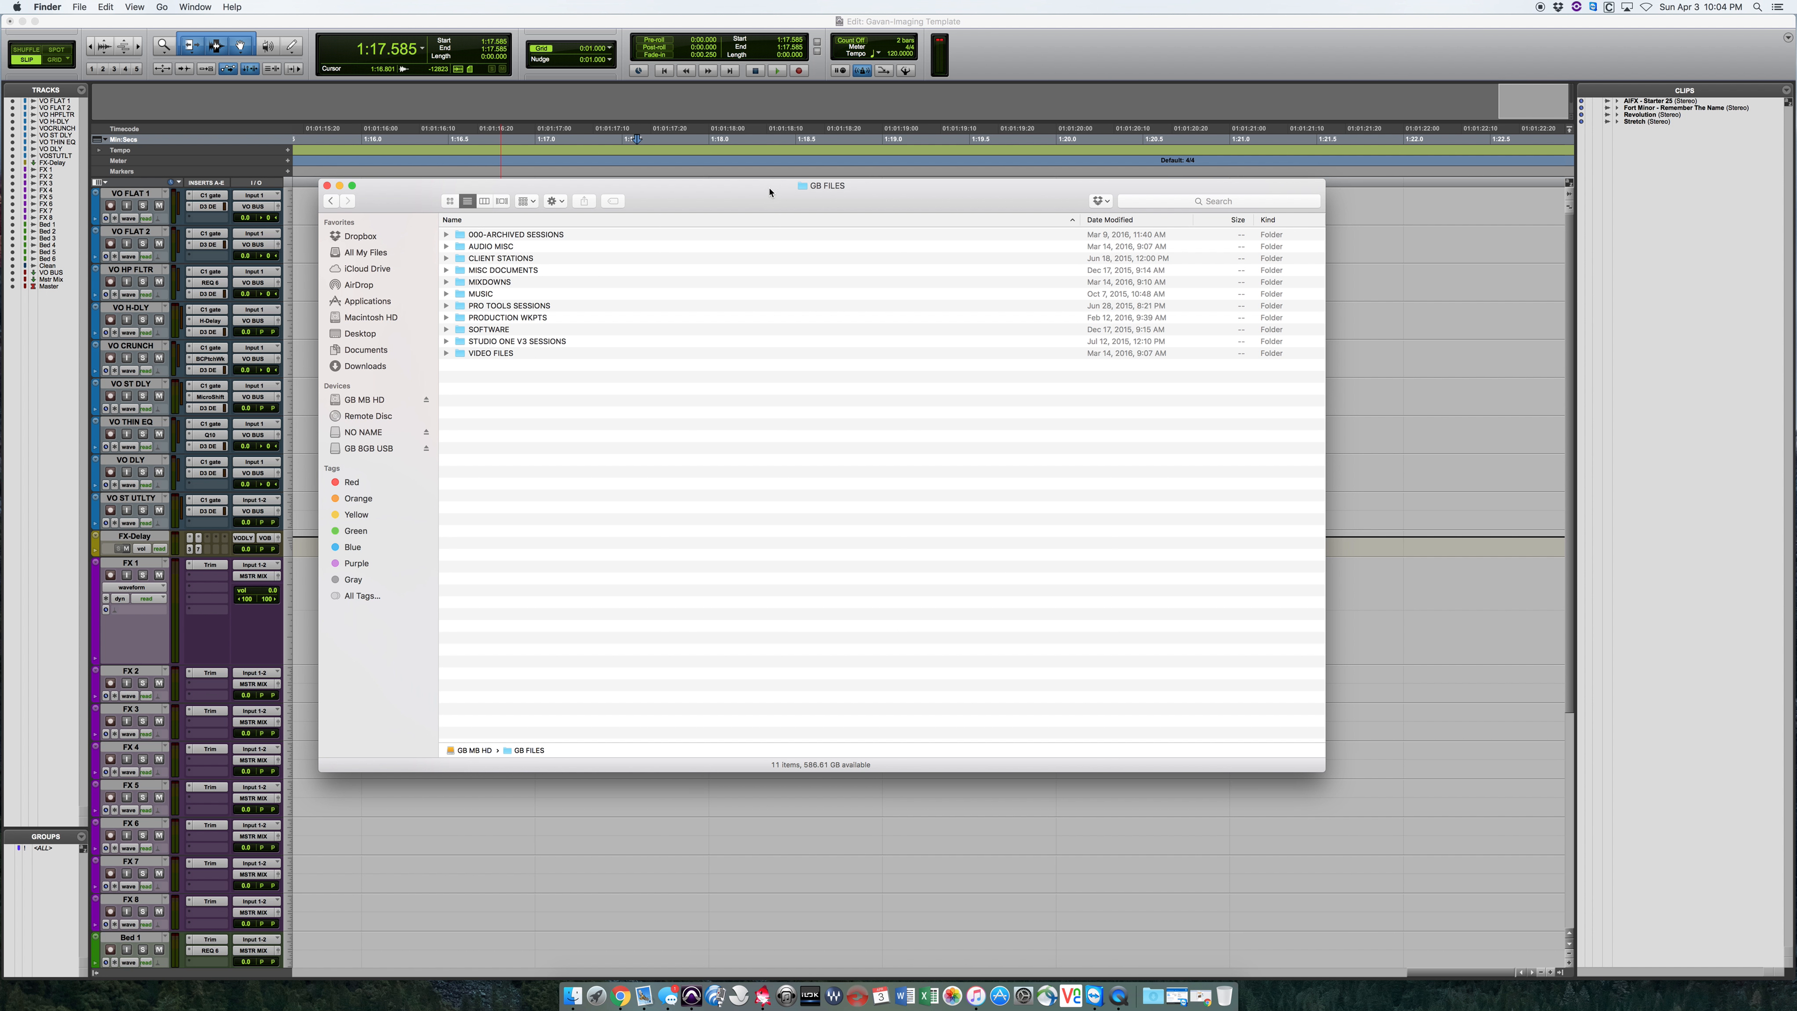
left_click_drag(729, 192, 791, 199)
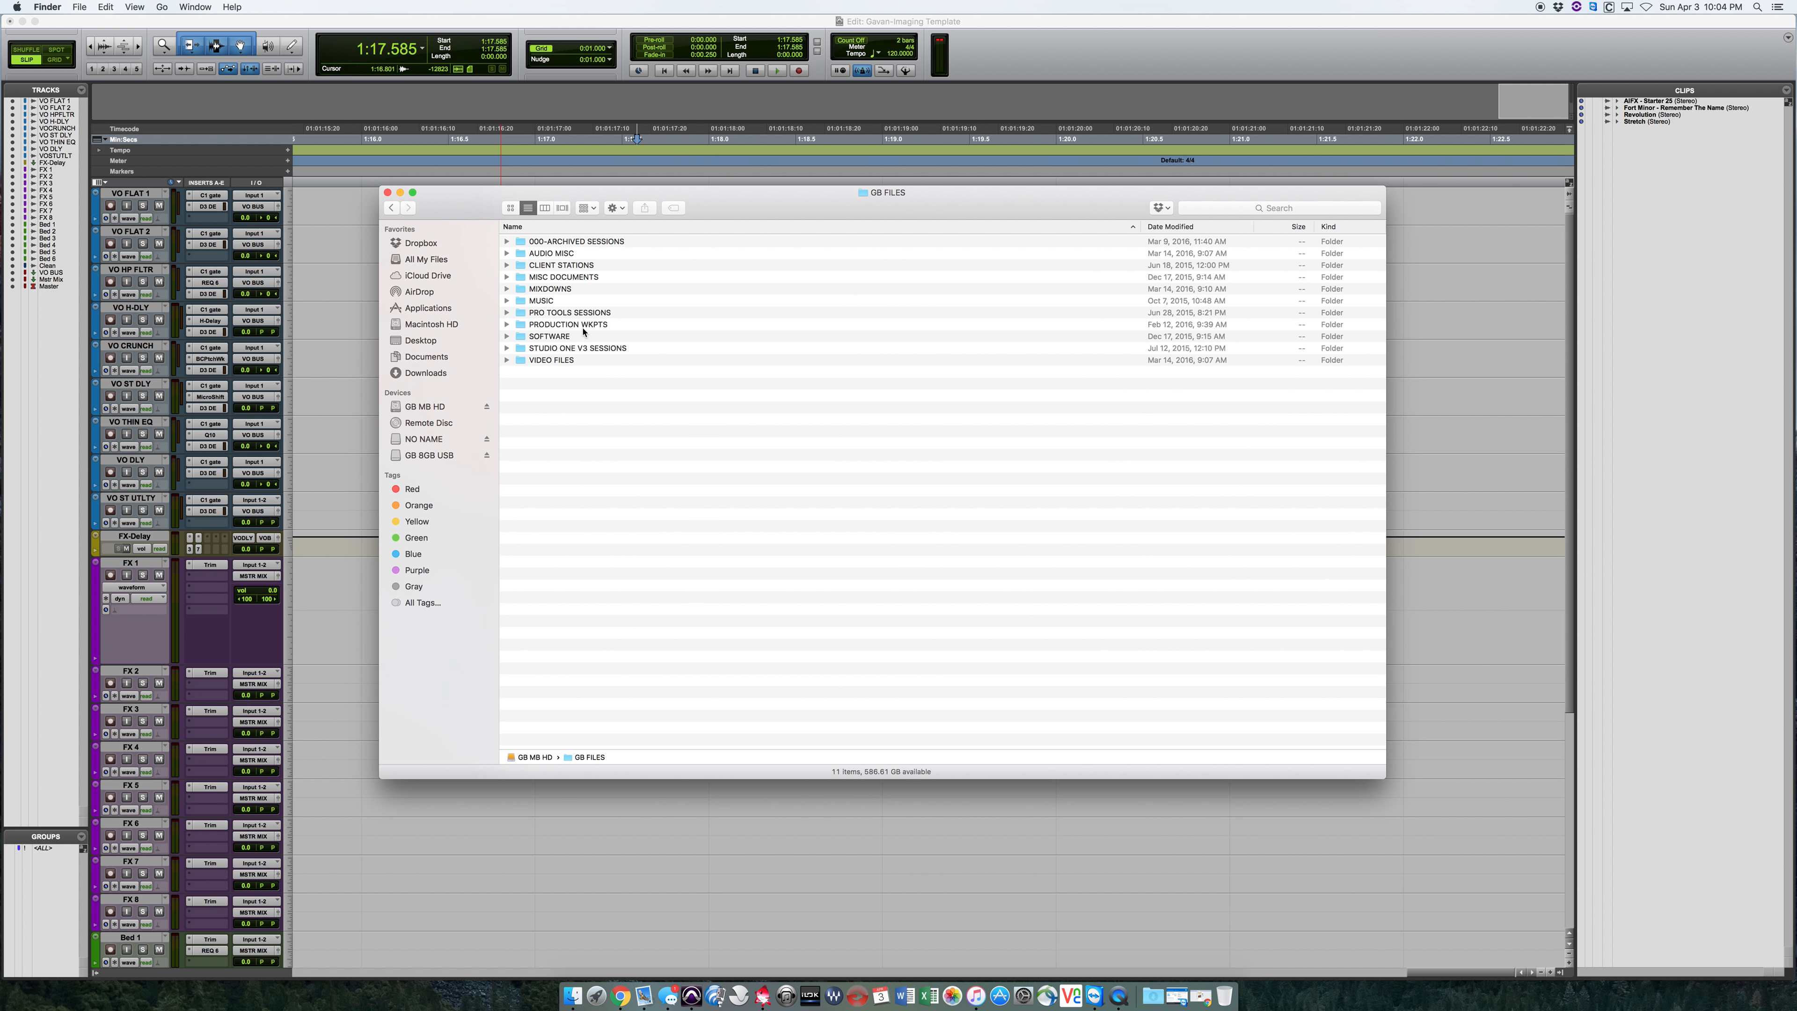
left_click(561, 300)
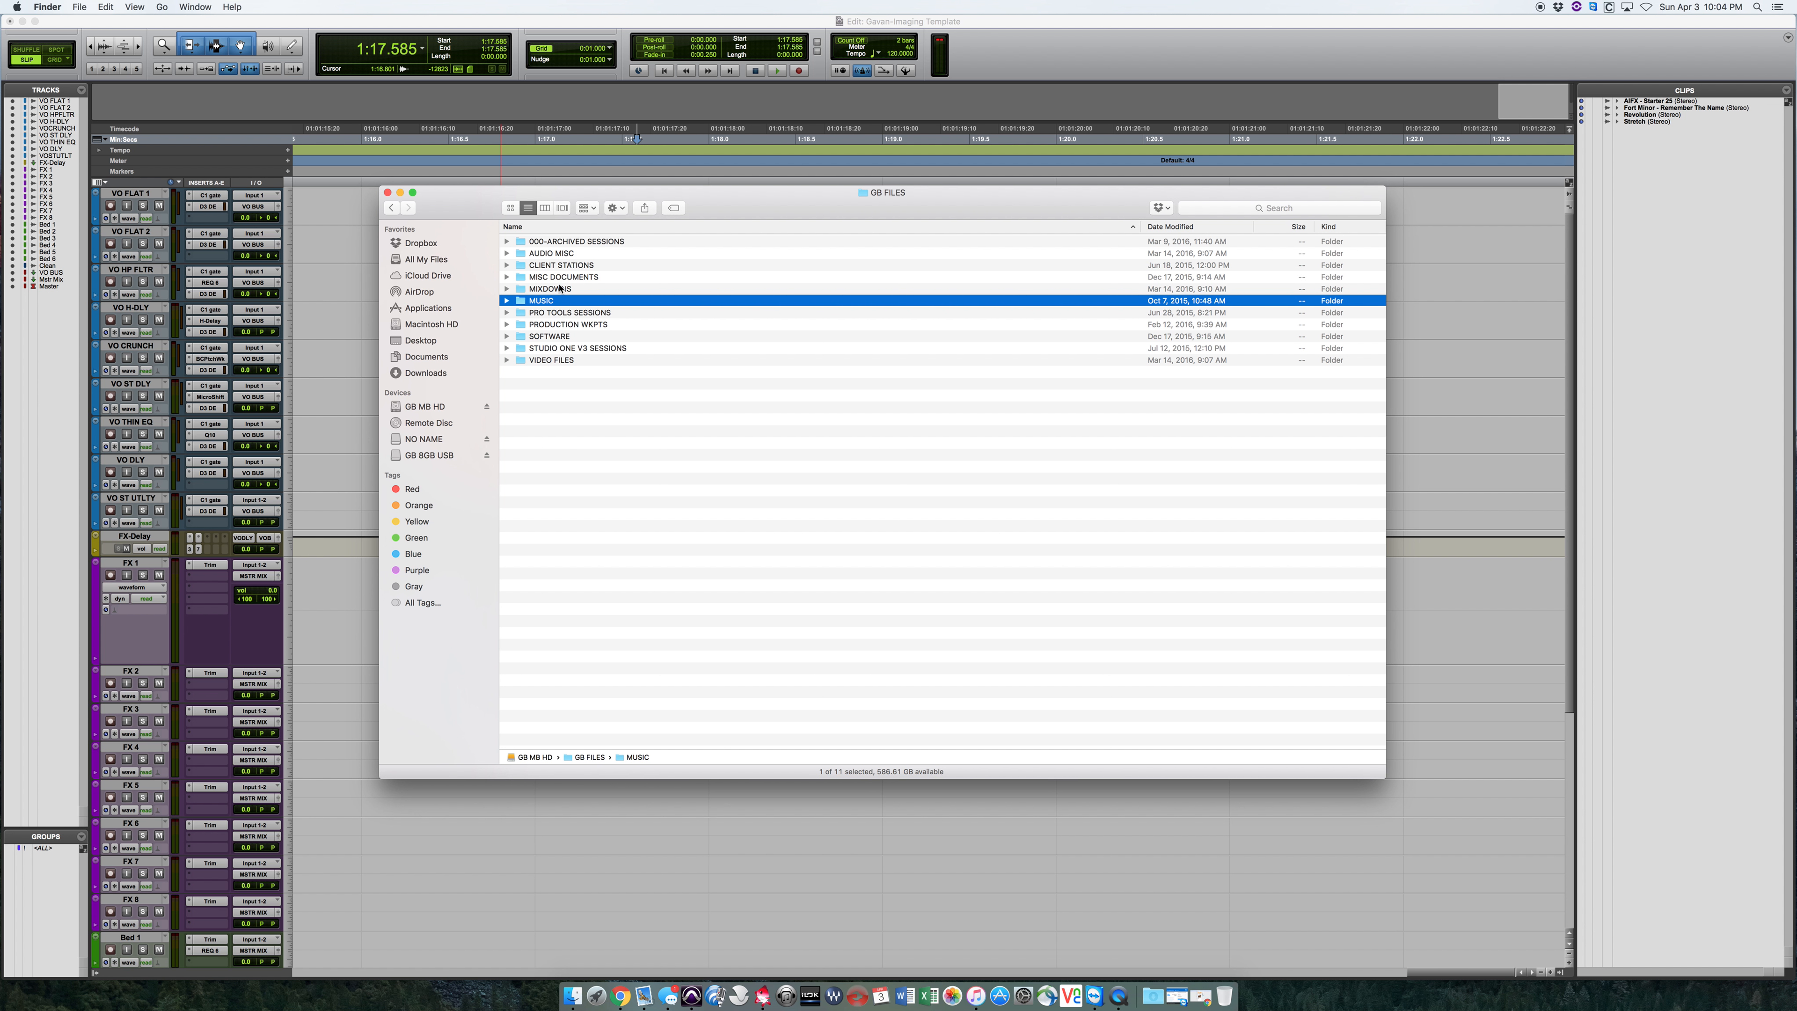
double_click(595, 325)
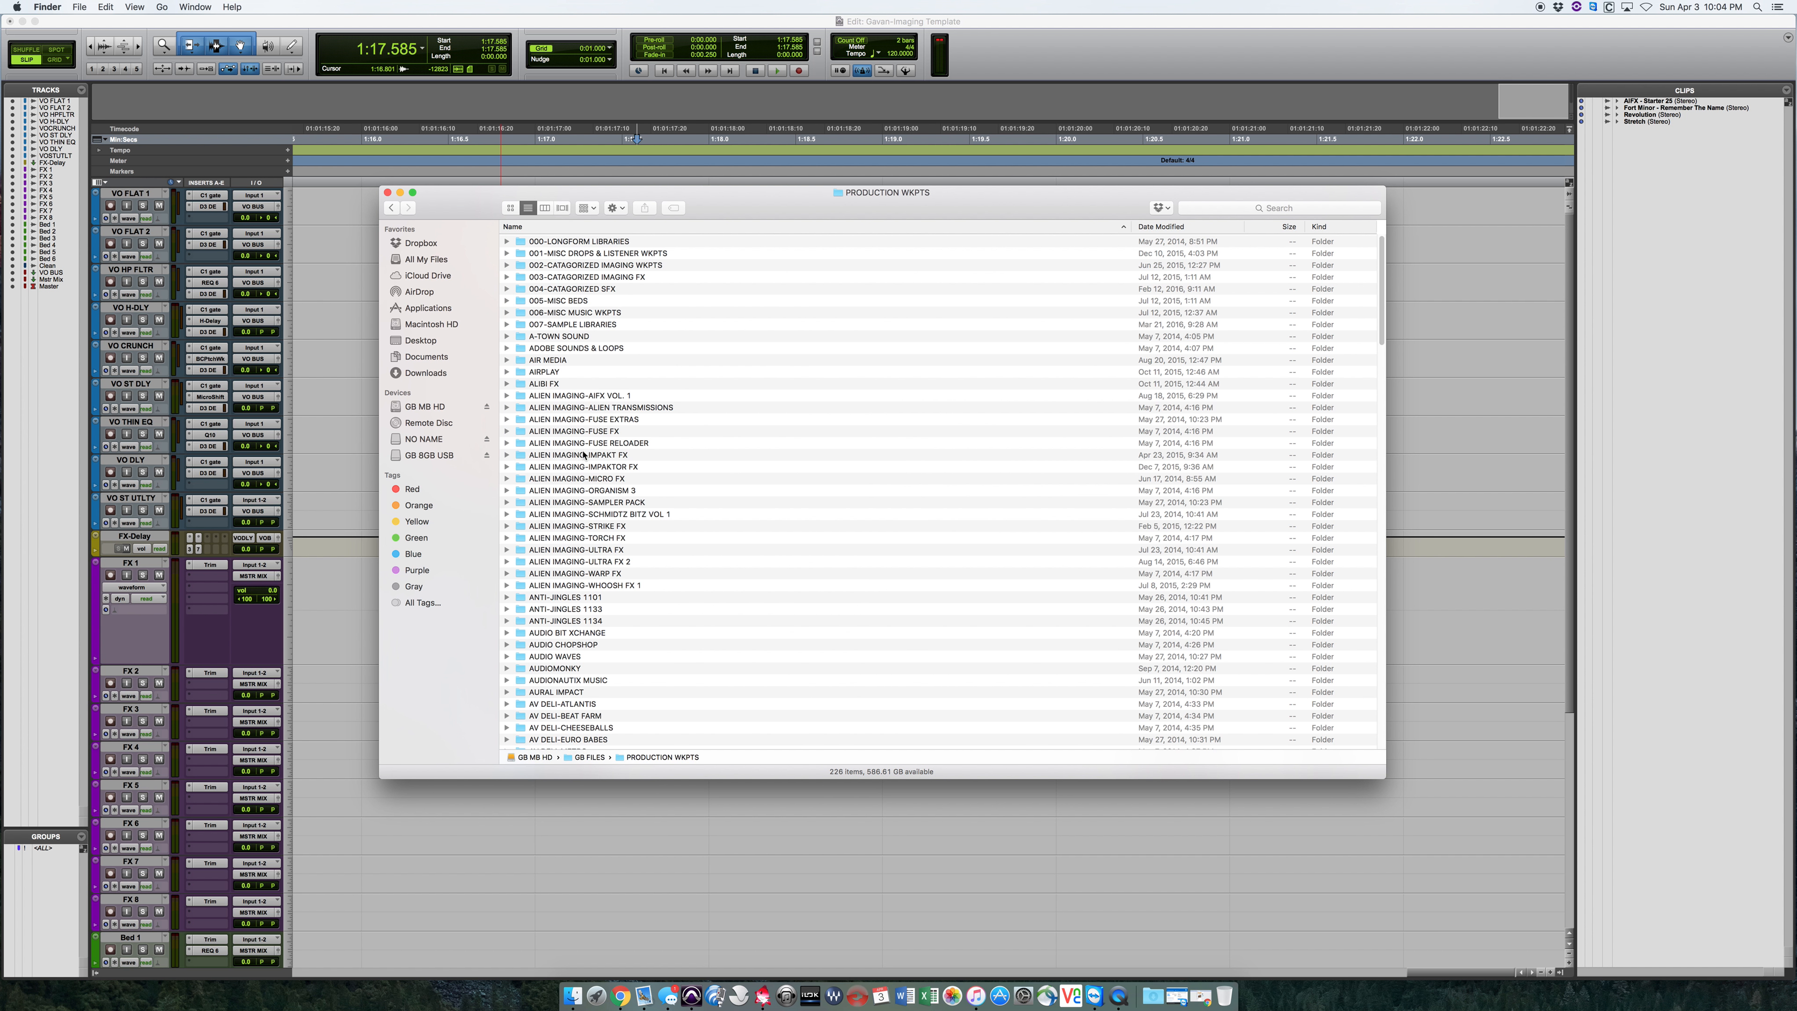
scroll(672, 340, "down", 15)
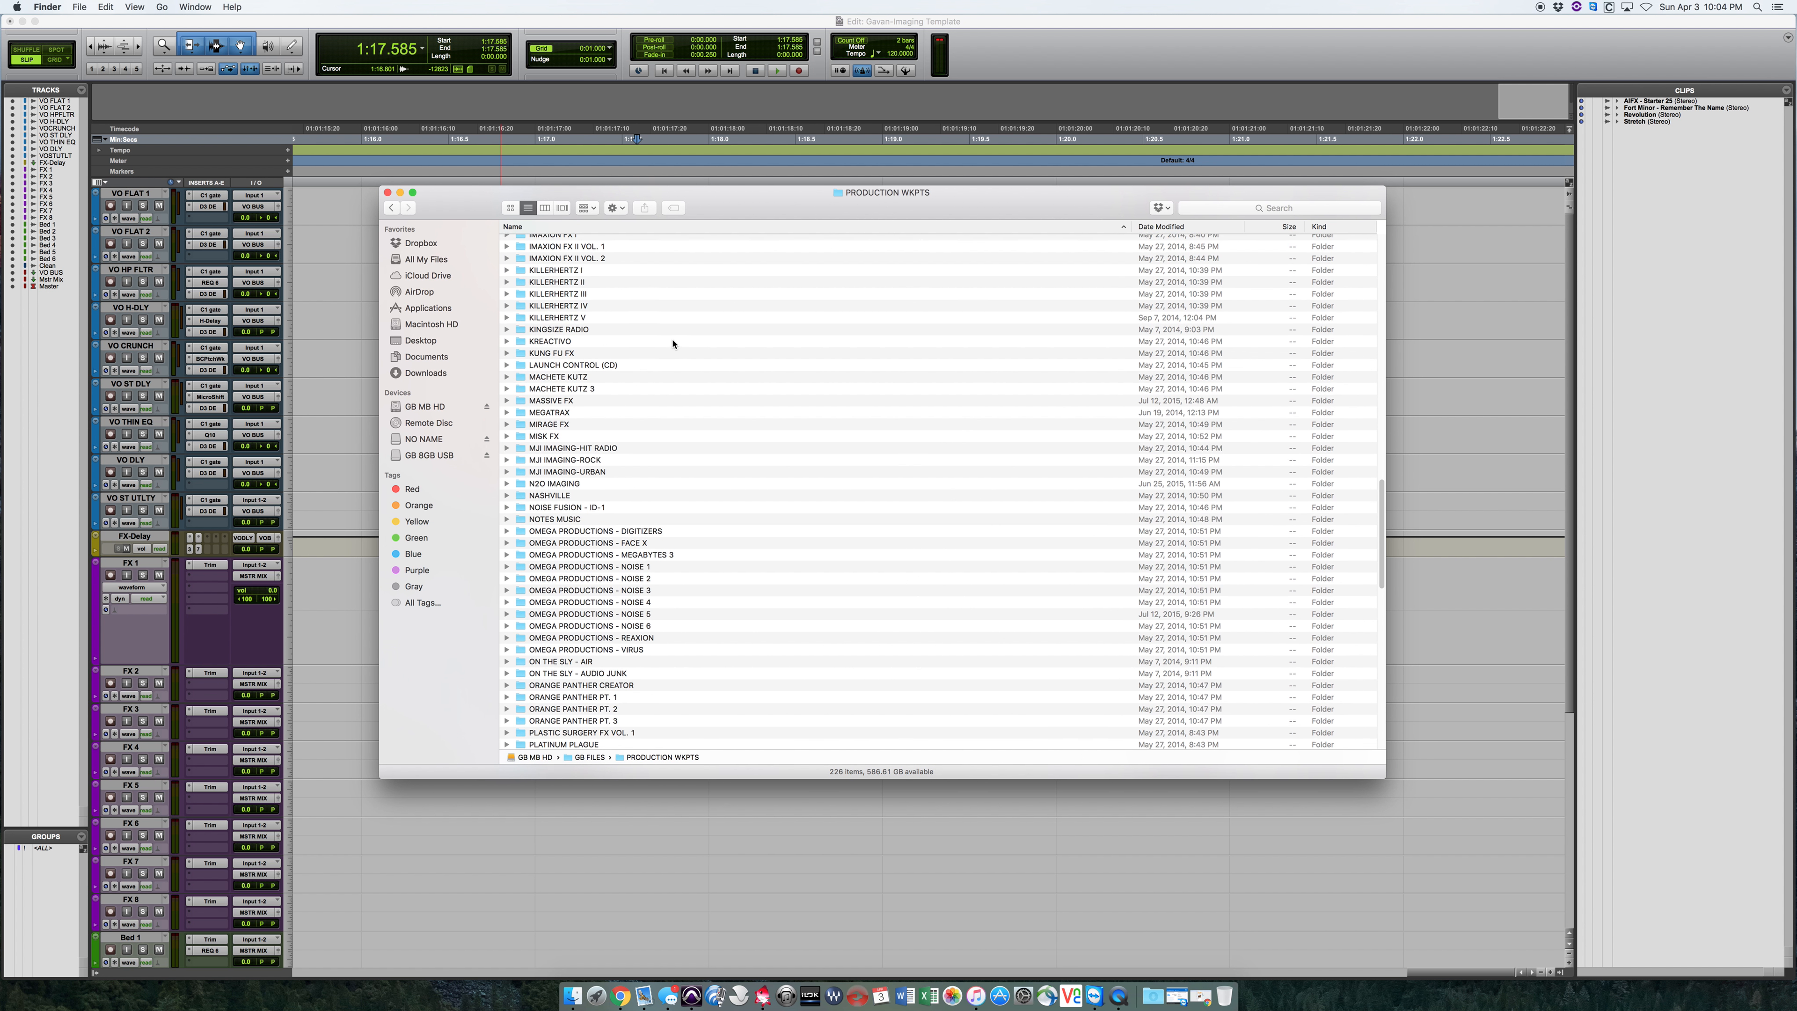
scroll(673, 345, "up", 15)
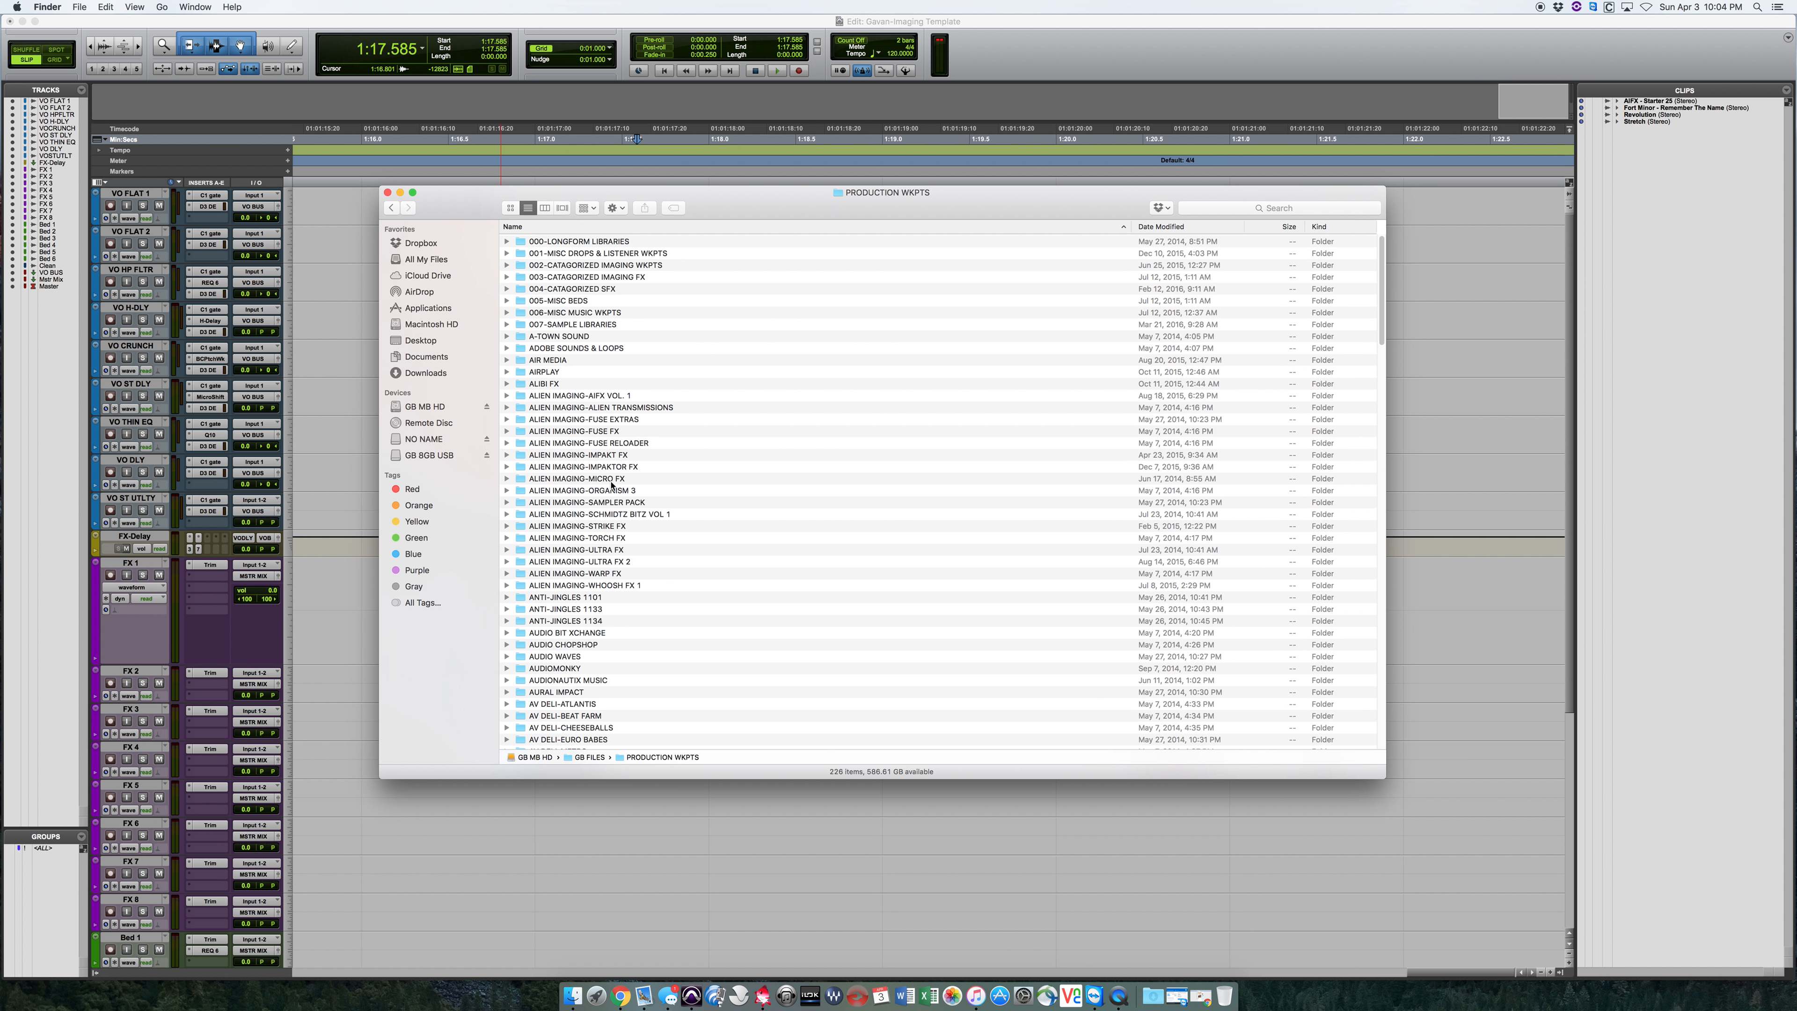
double_click(605, 456)
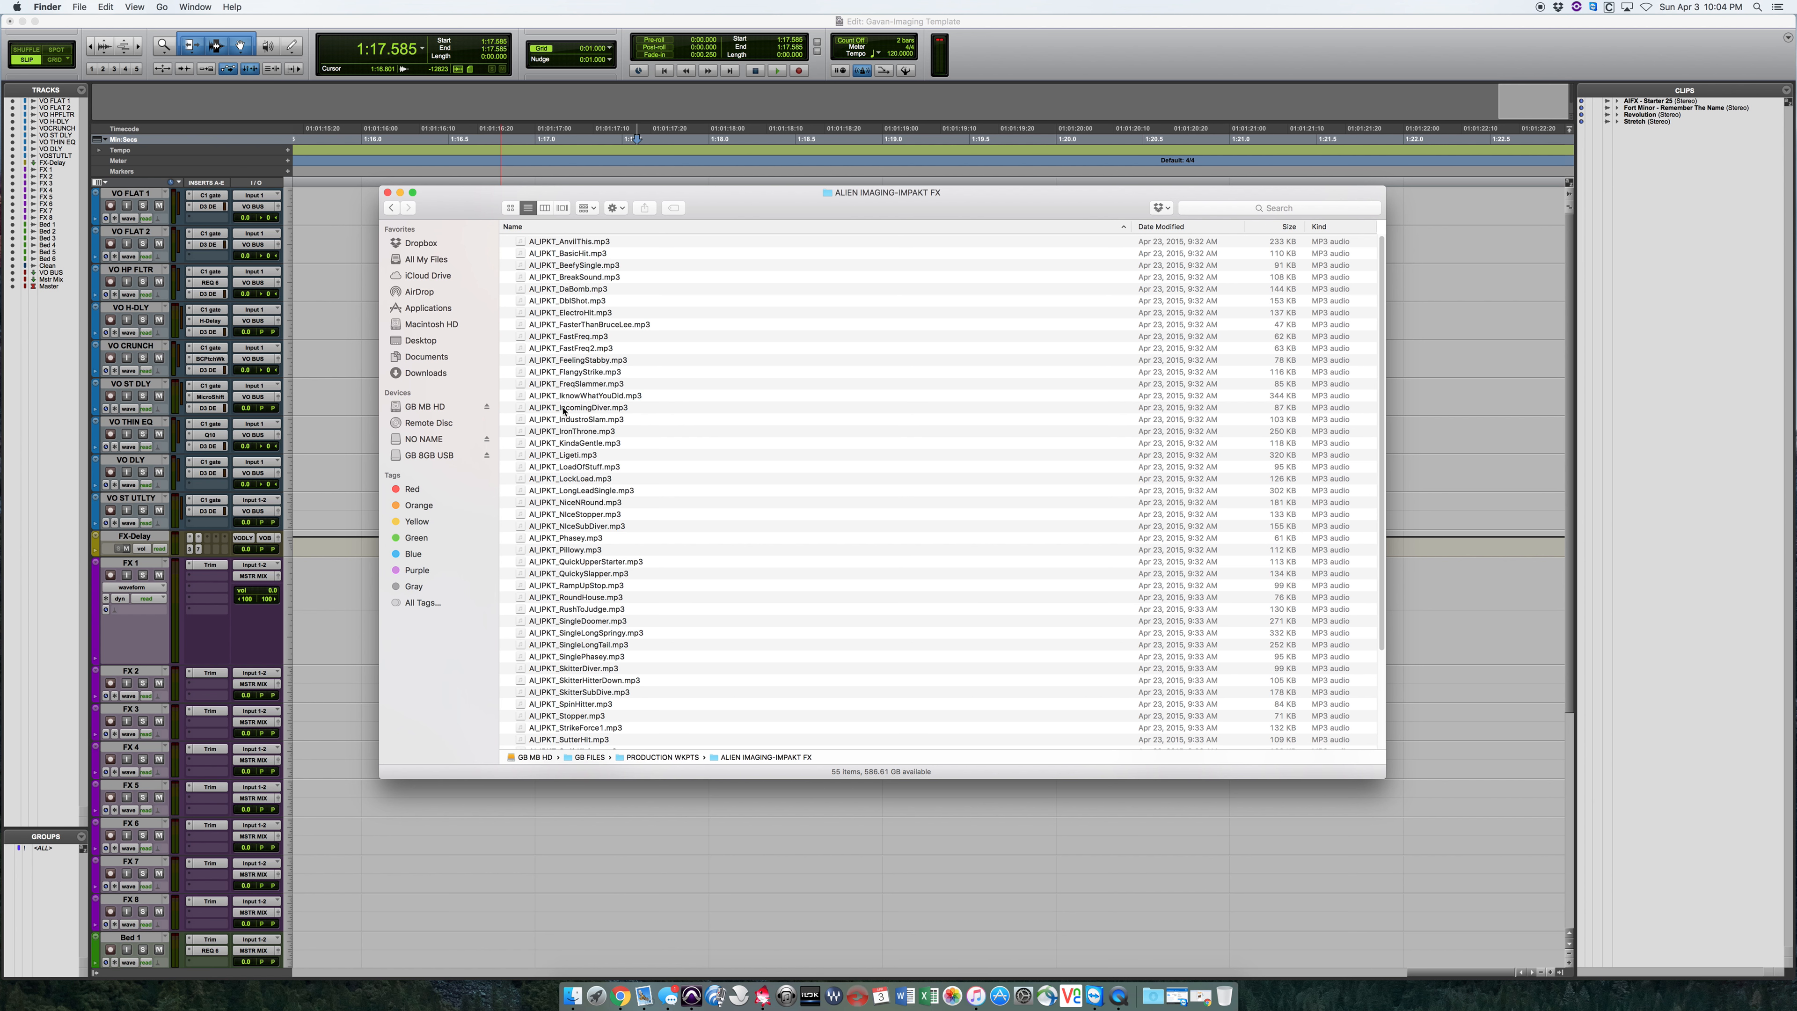
Launch Snapper and try to show the waveform of AI_IPKT_SkitterHitterDown.mp3 from the Finder list
left_click(569, 408)
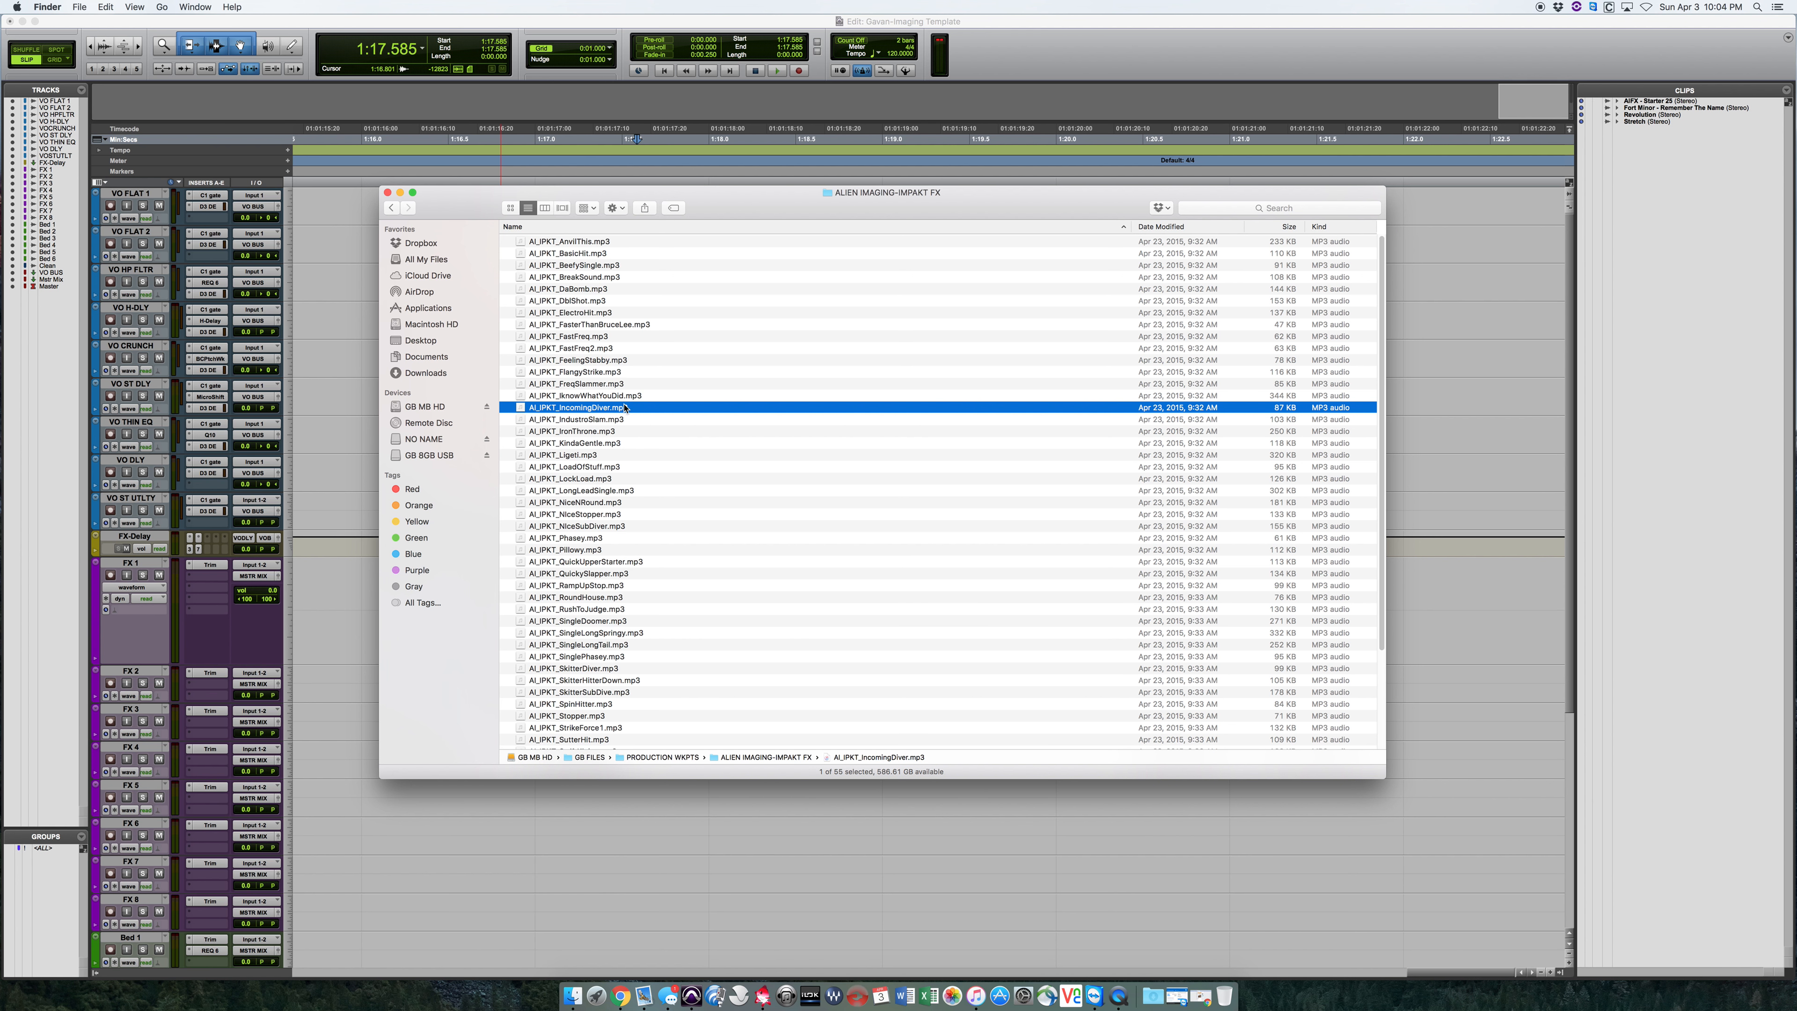
left_click(624, 456)
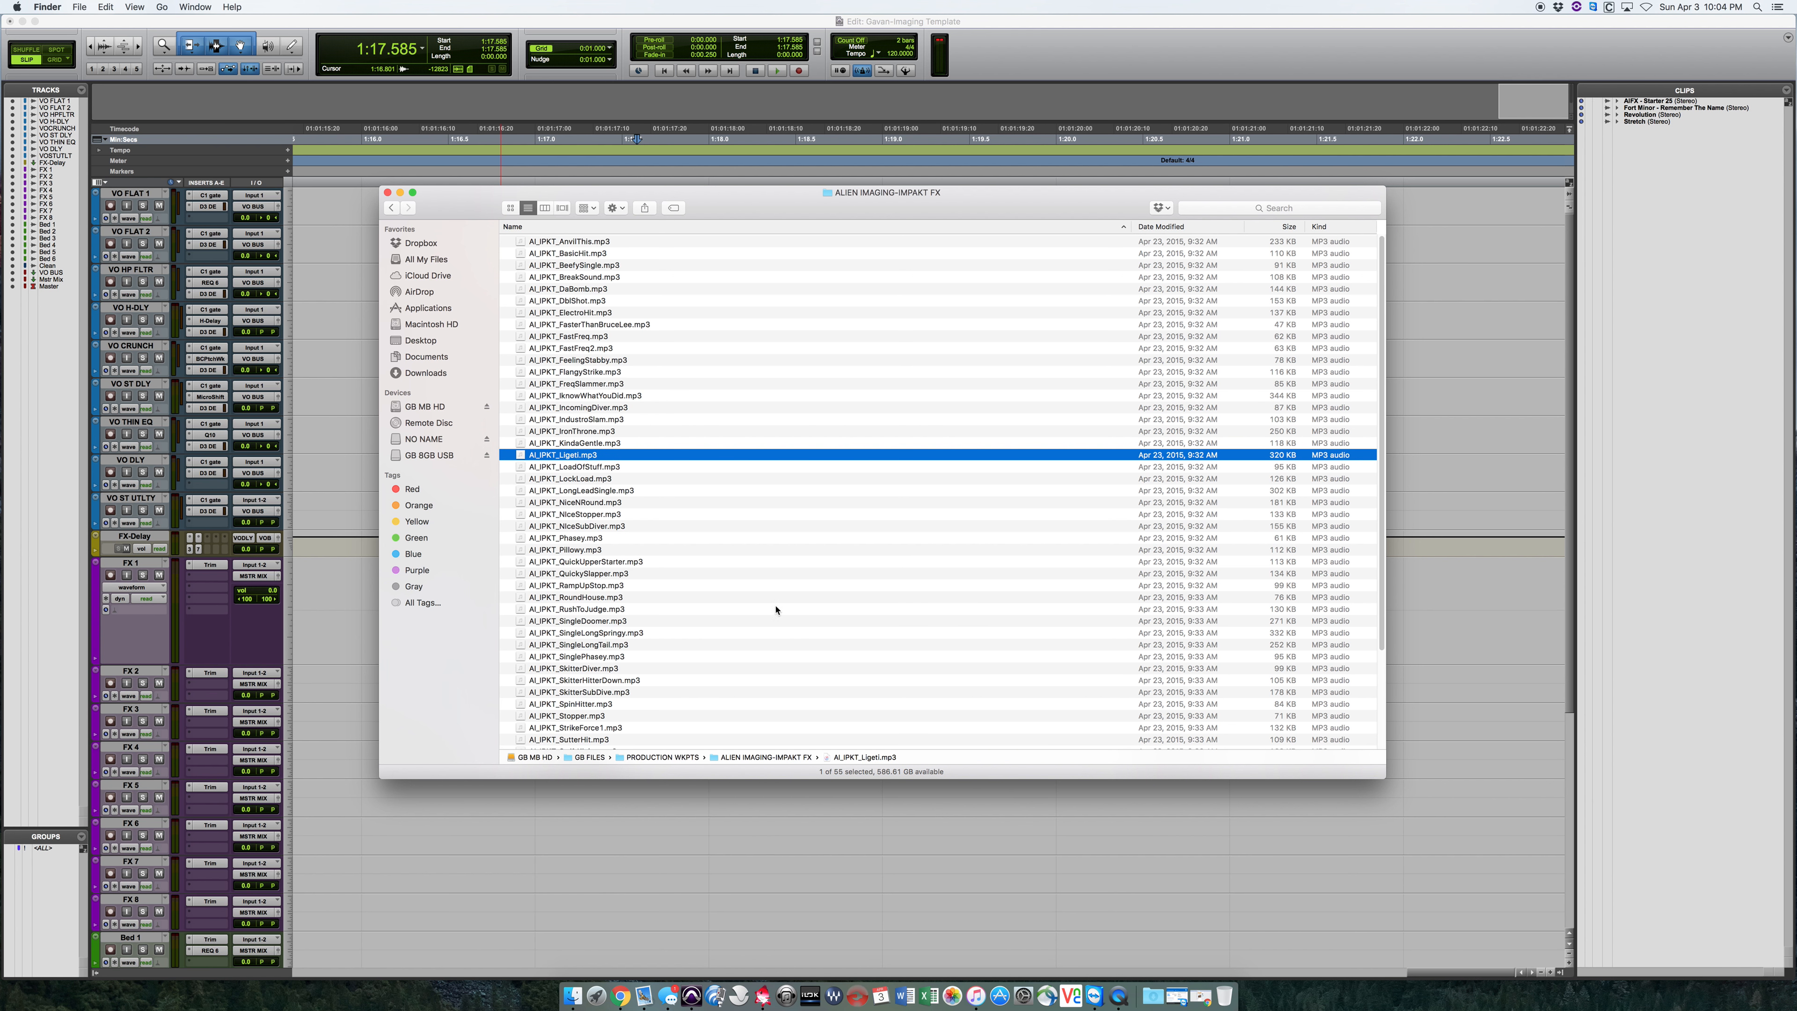
left_click(757, 999)
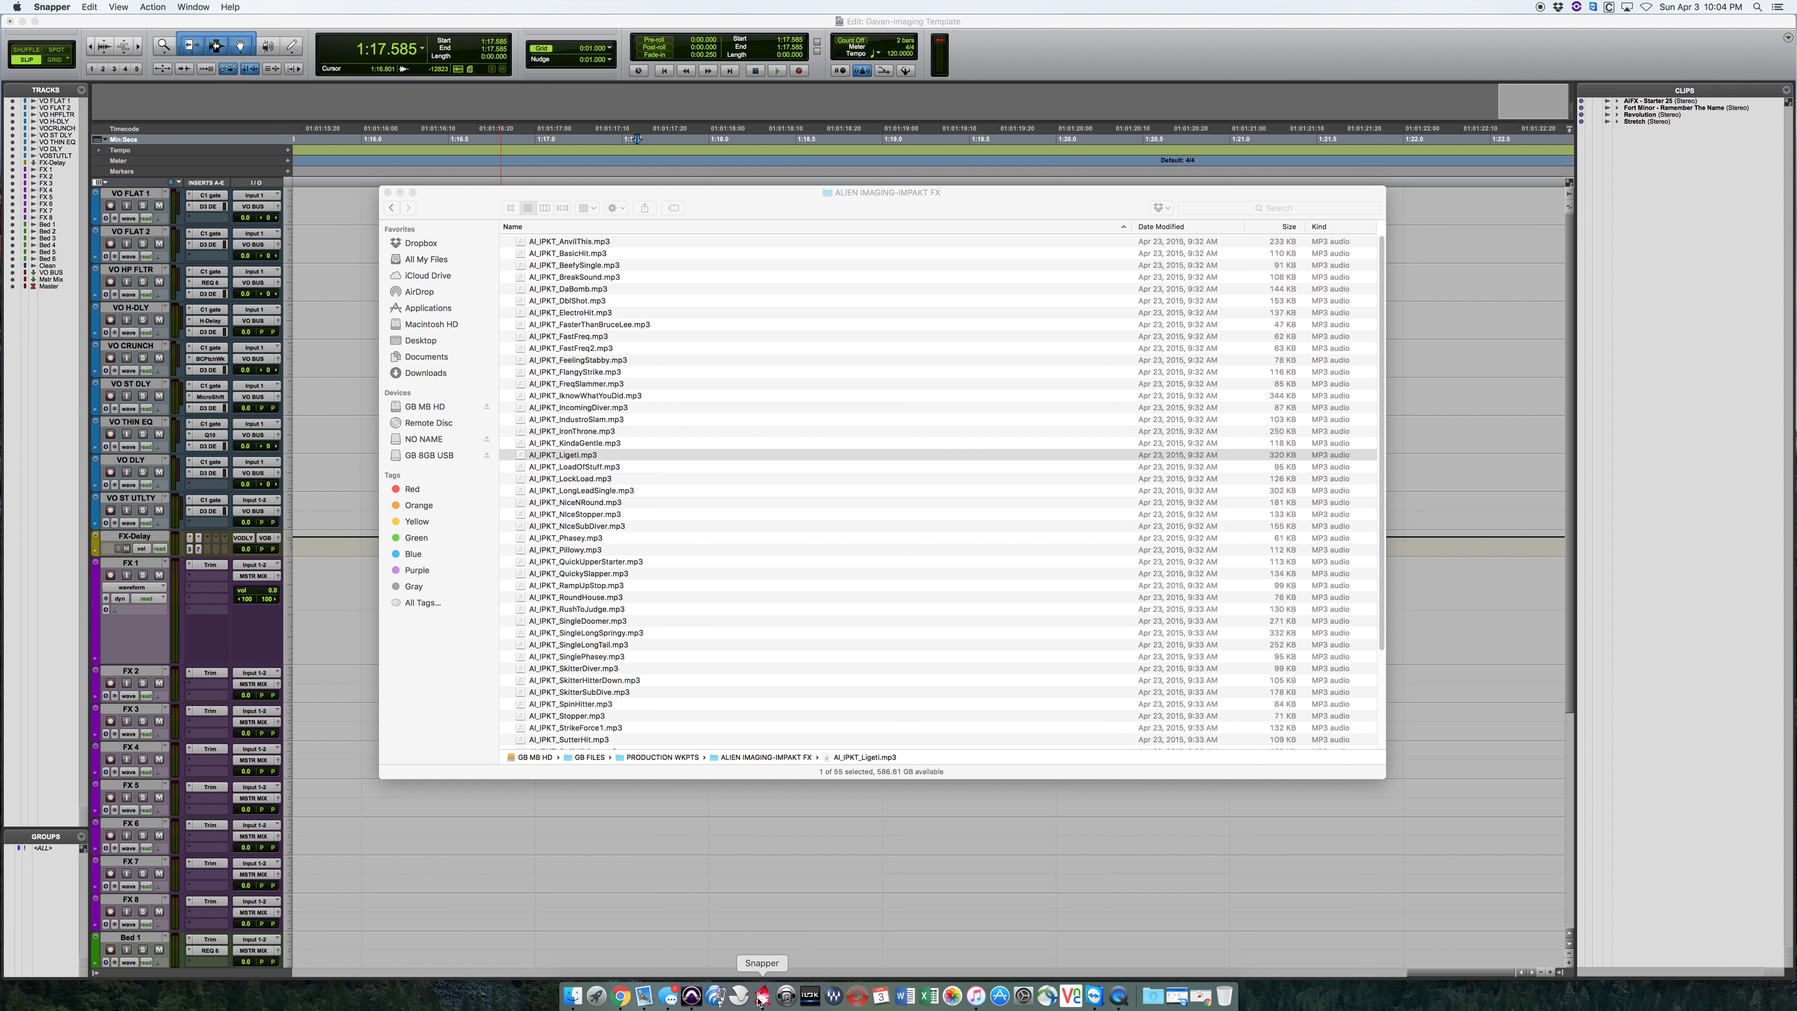
left_click(667, 682)
left_click(636, 681)
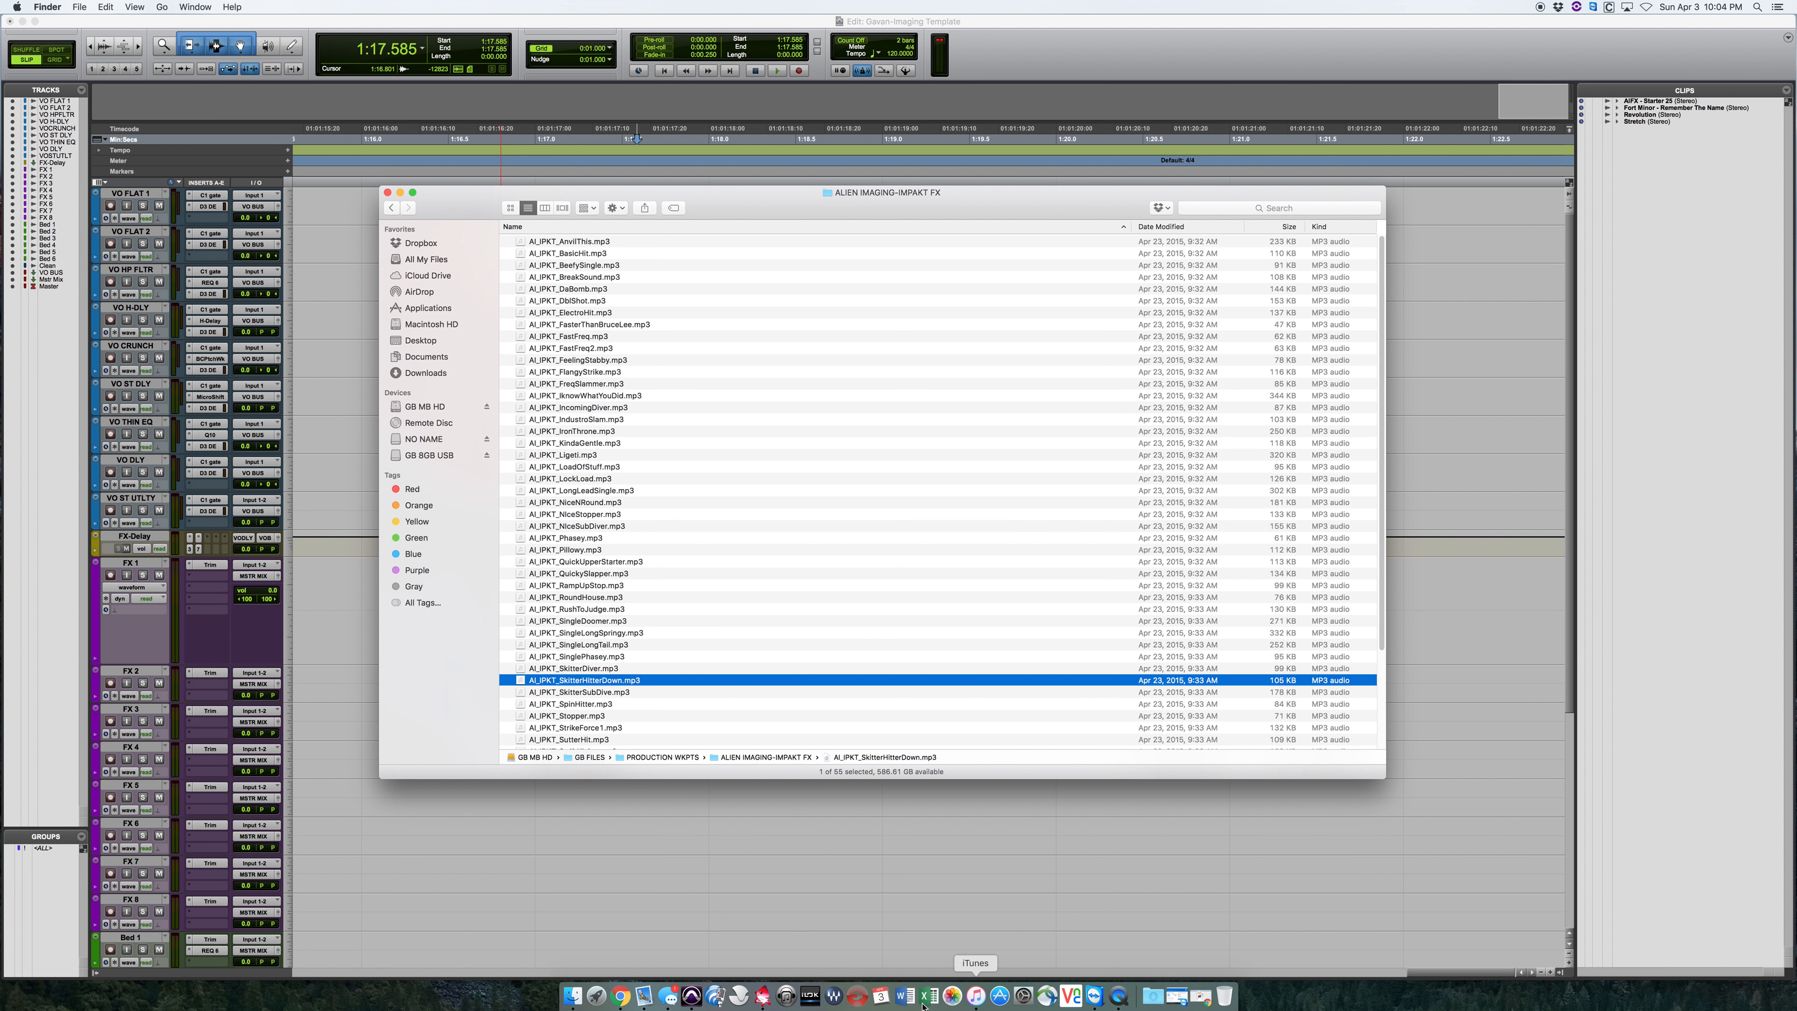
Quit and relaunch Snapper, and show the waveform of AI_IPKT_RoundHouse.mp3 from the Finder list
right_click(763, 997)
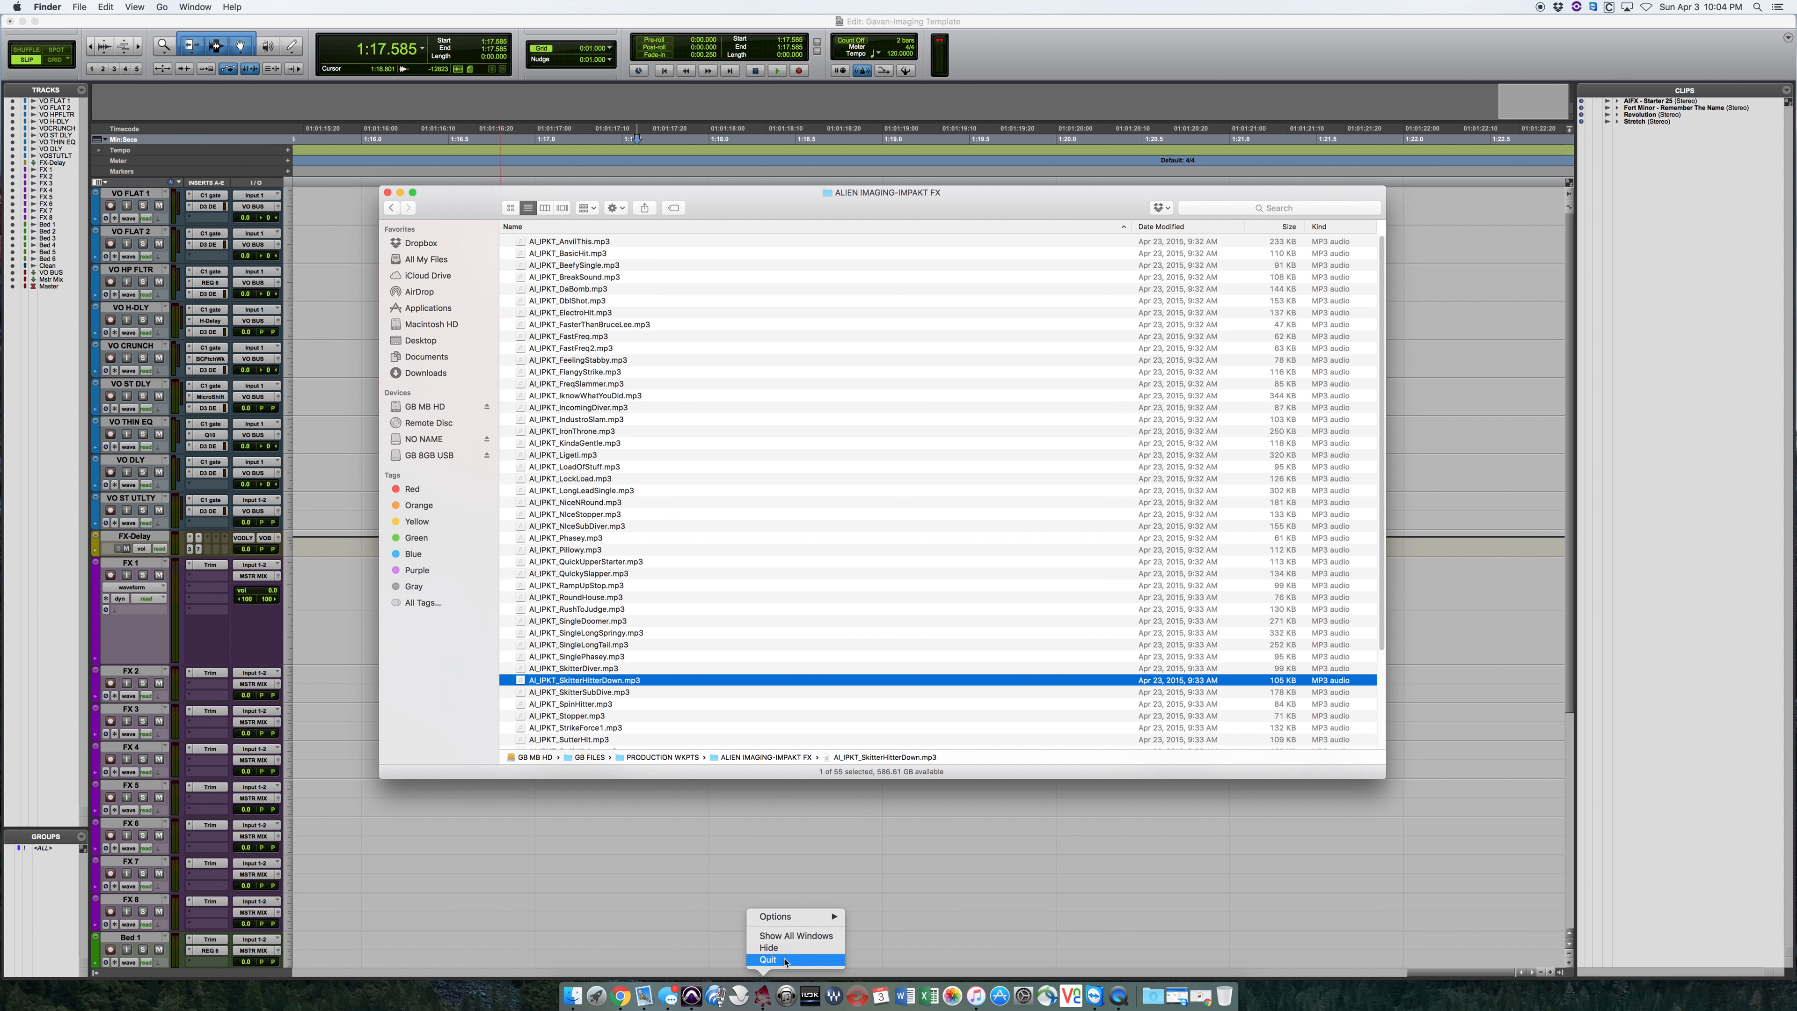
left_click(785, 960)
left_click(763, 997)
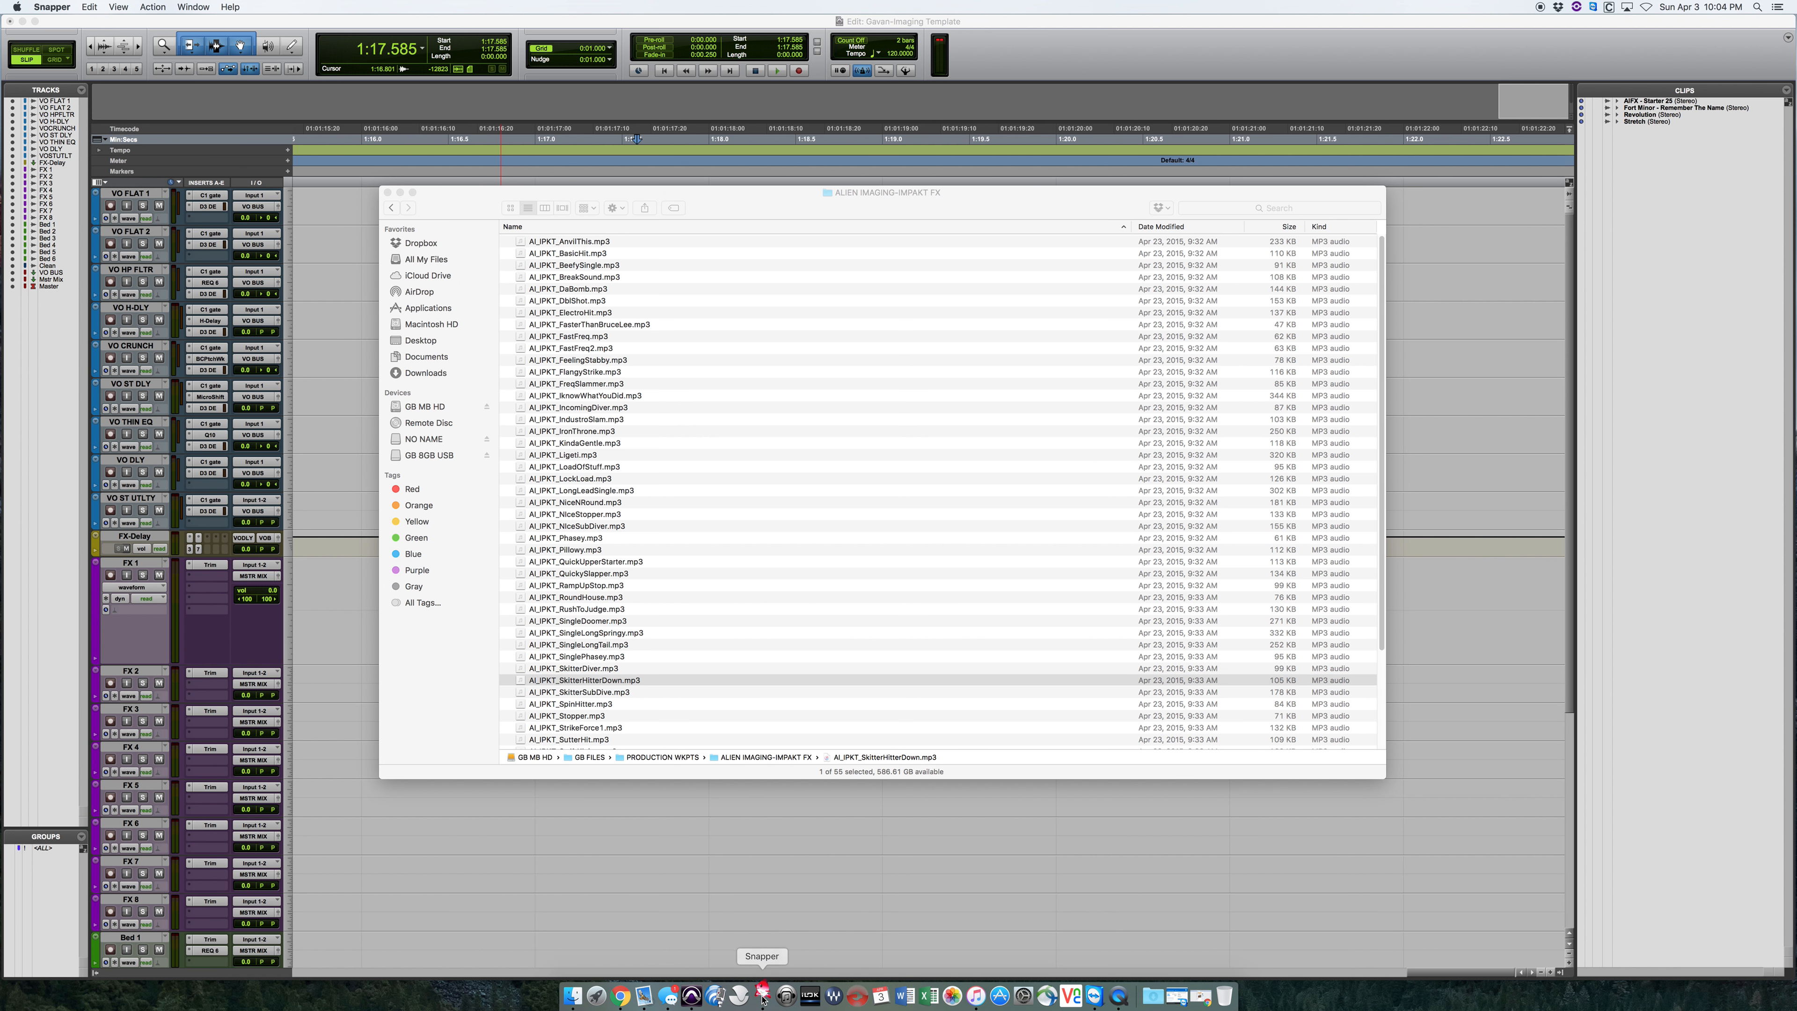
left_click(606, 598)
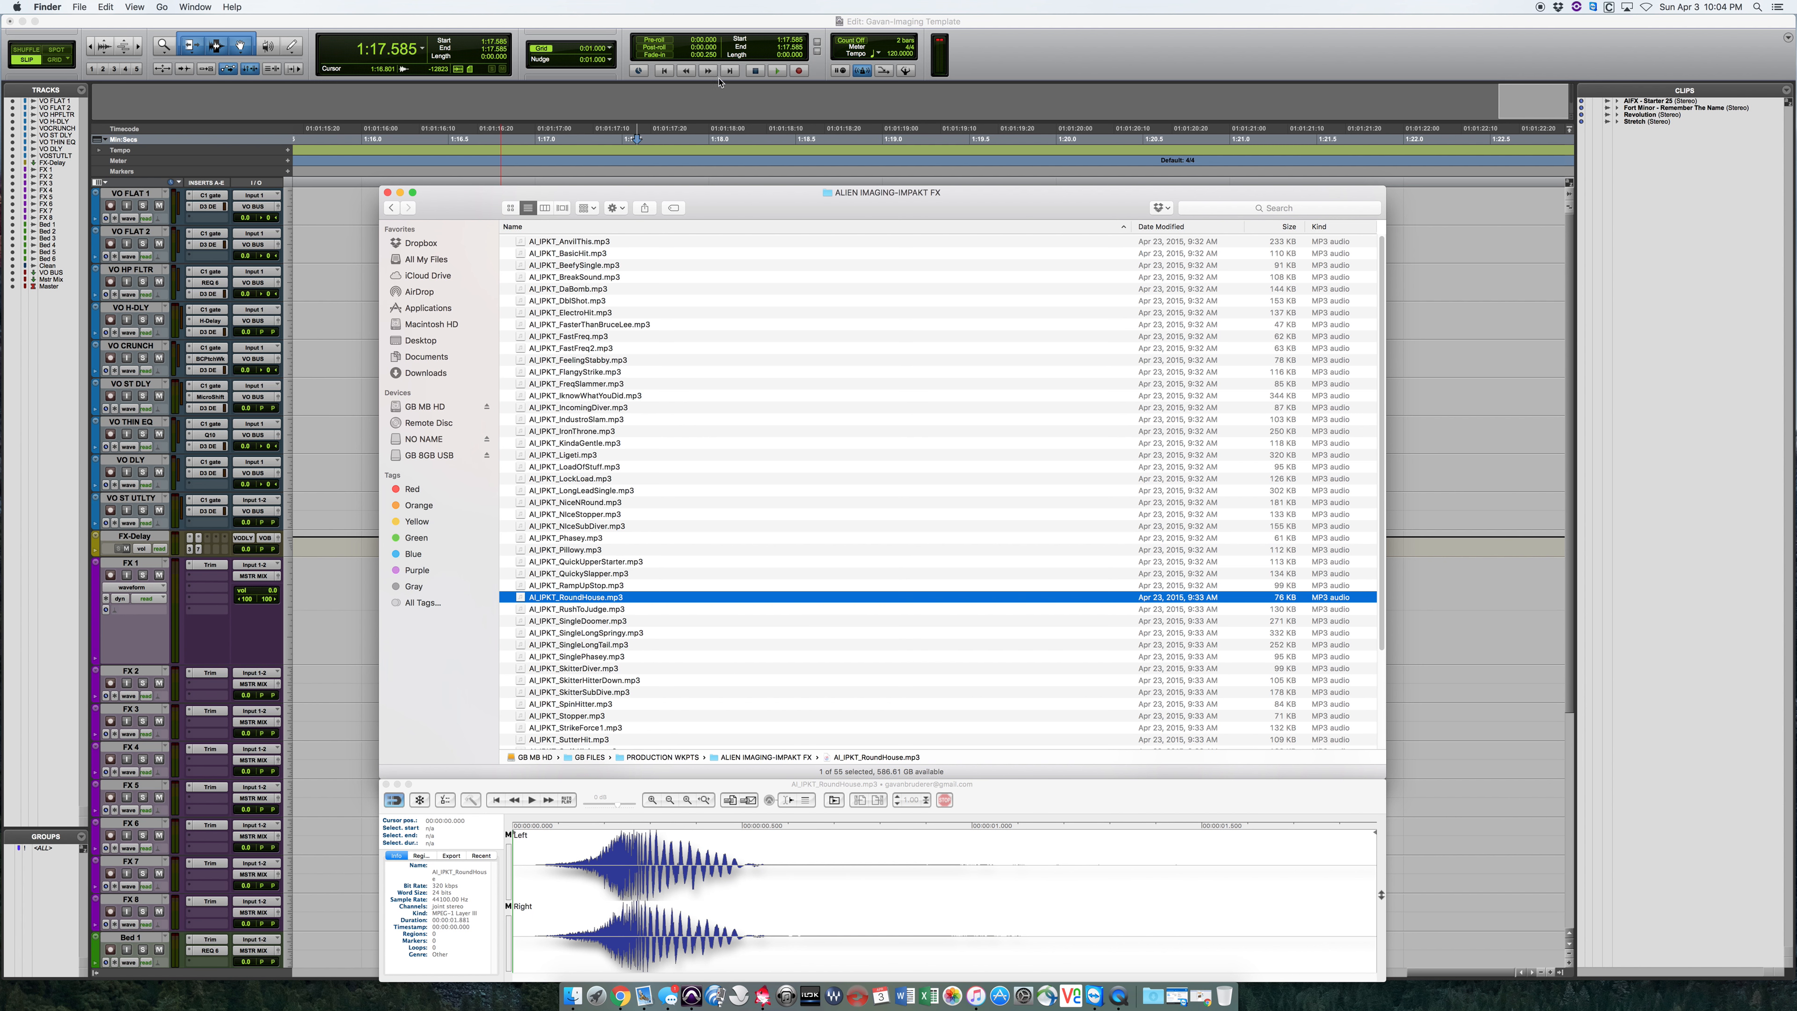
Move the Finder window higher to make room for Snapper and show the waveform of AI_IPKT_SingleDoomer.mp3
left_click_drag(721, 199, 712, 155)
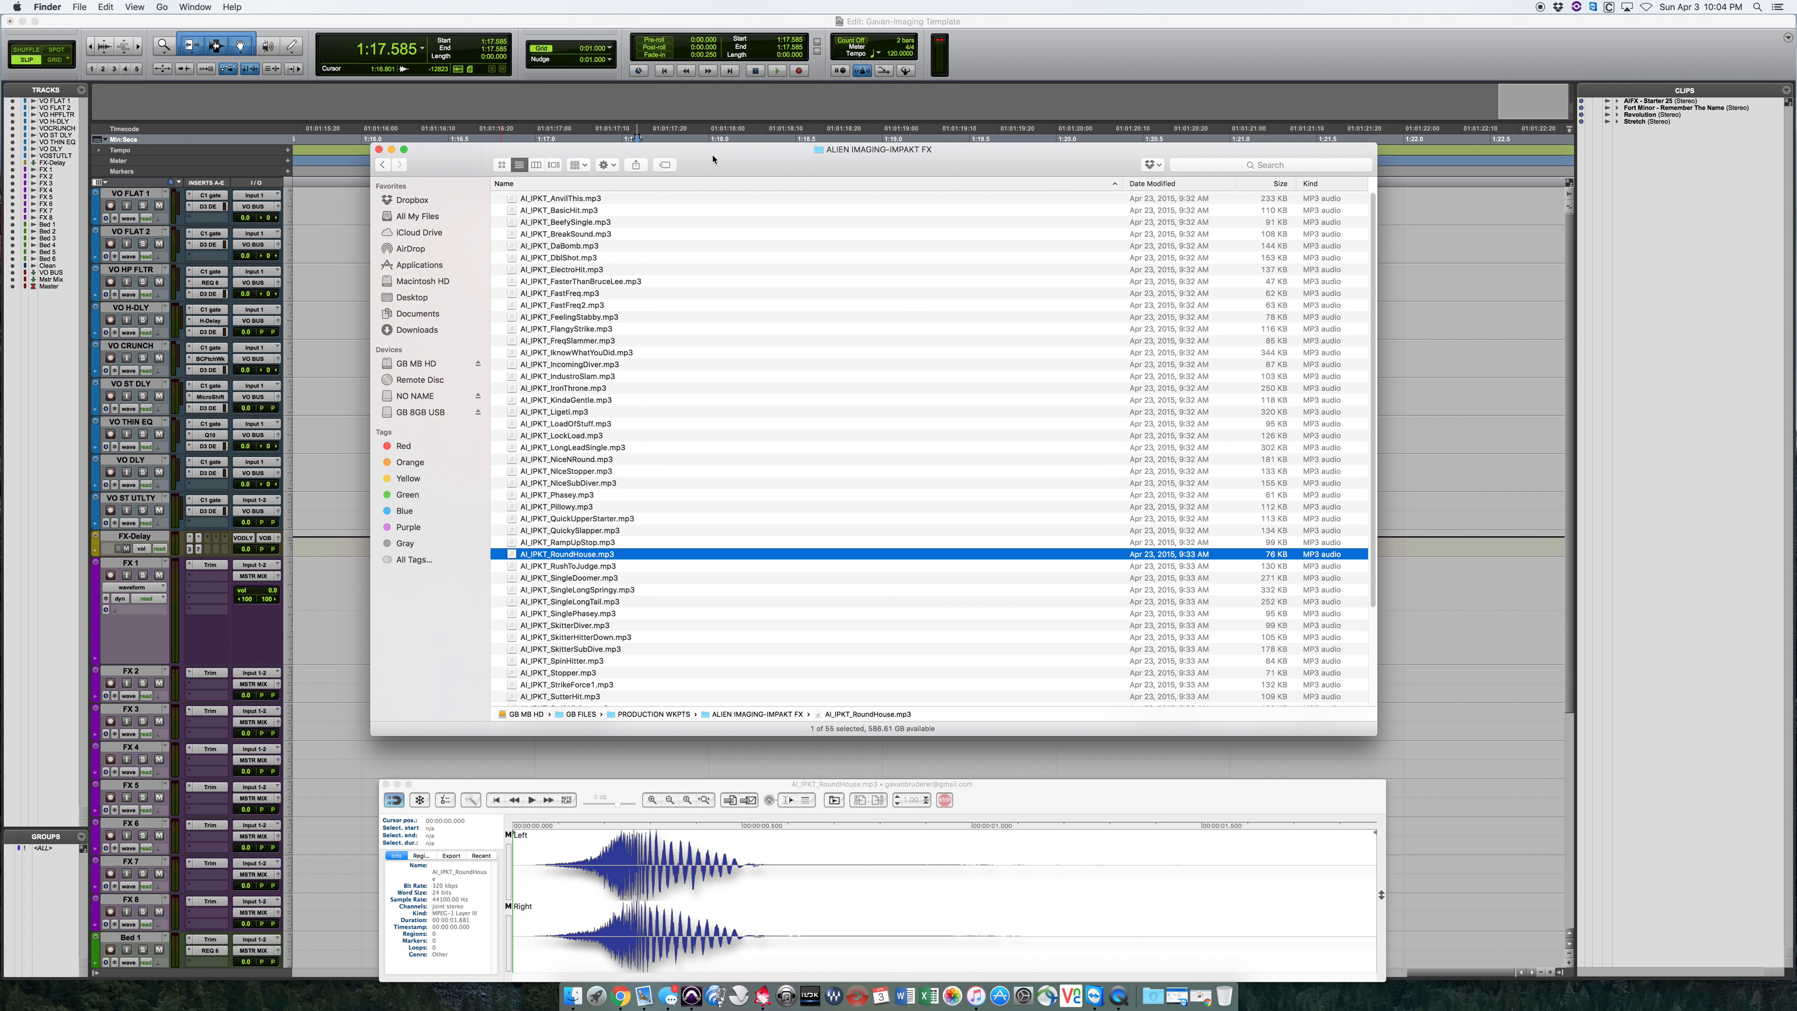
key("Down")
key("Down")
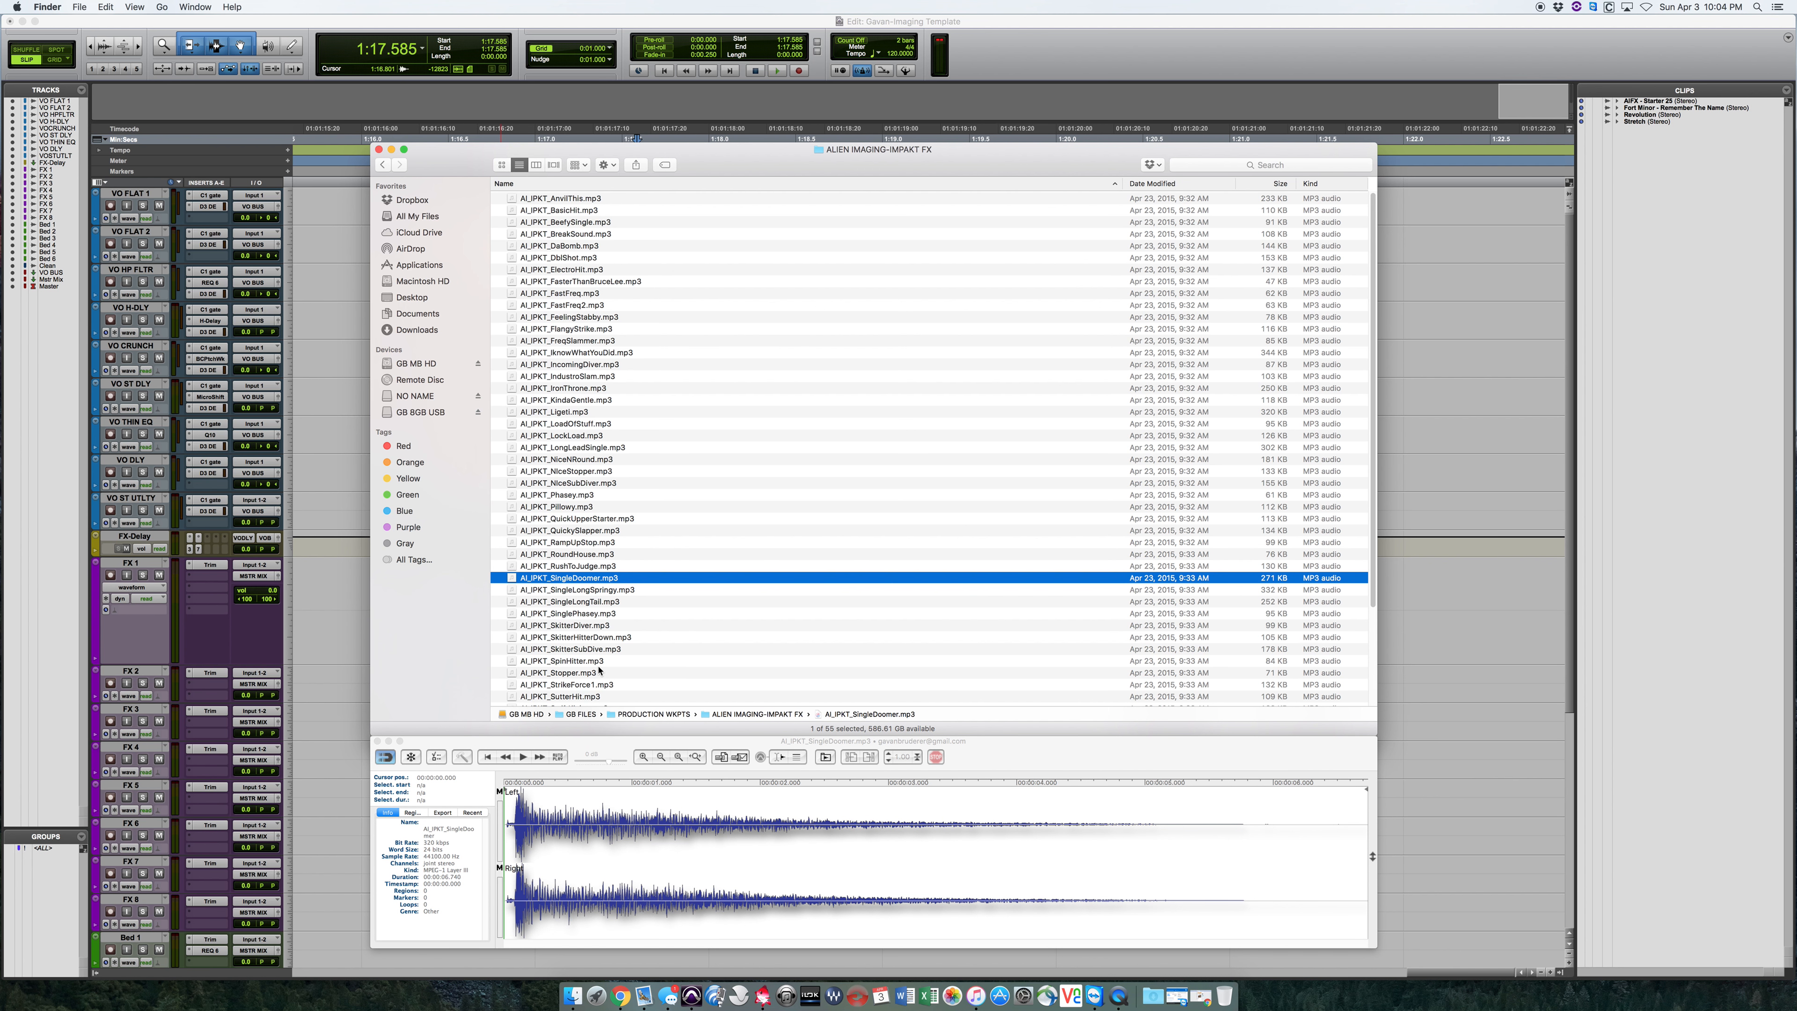
Enable instant playback of selected files in Snapper and audition AI_IPKT_RoundHouse.mp3 and AI_IPKT_SkitterSubDive.mp3
left_click(559, 757)
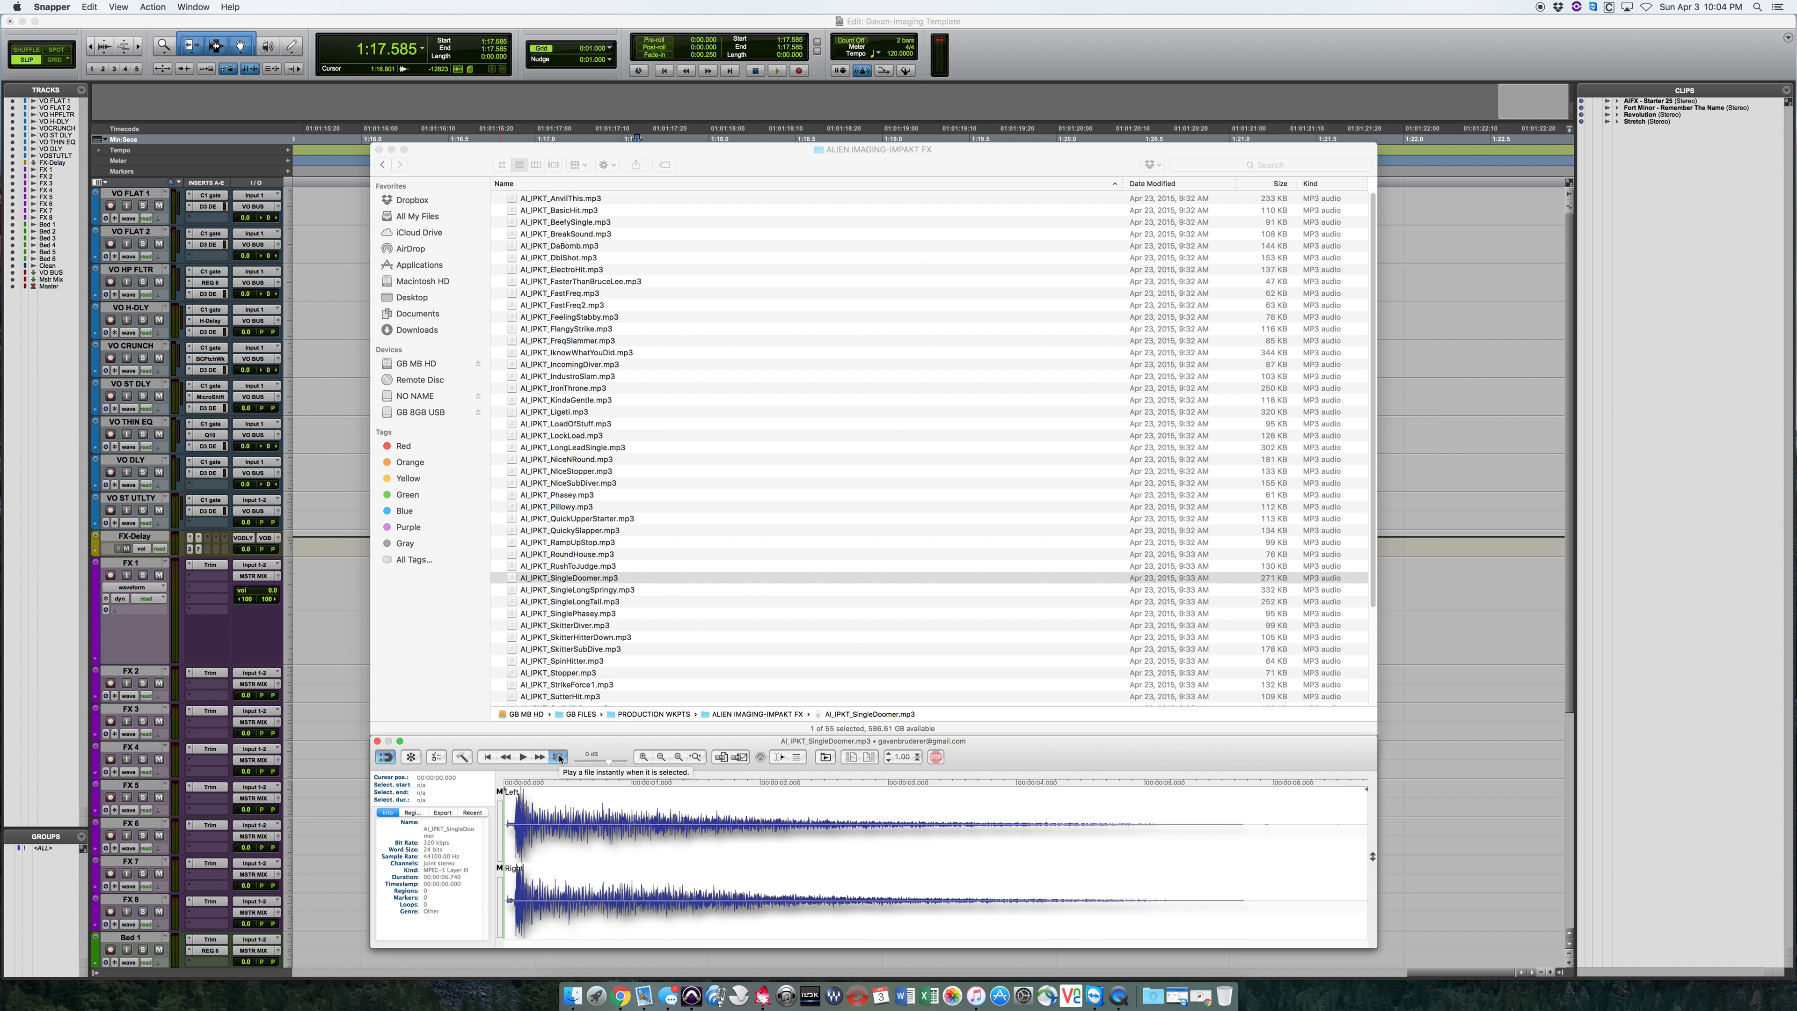
left_click(603, 557)
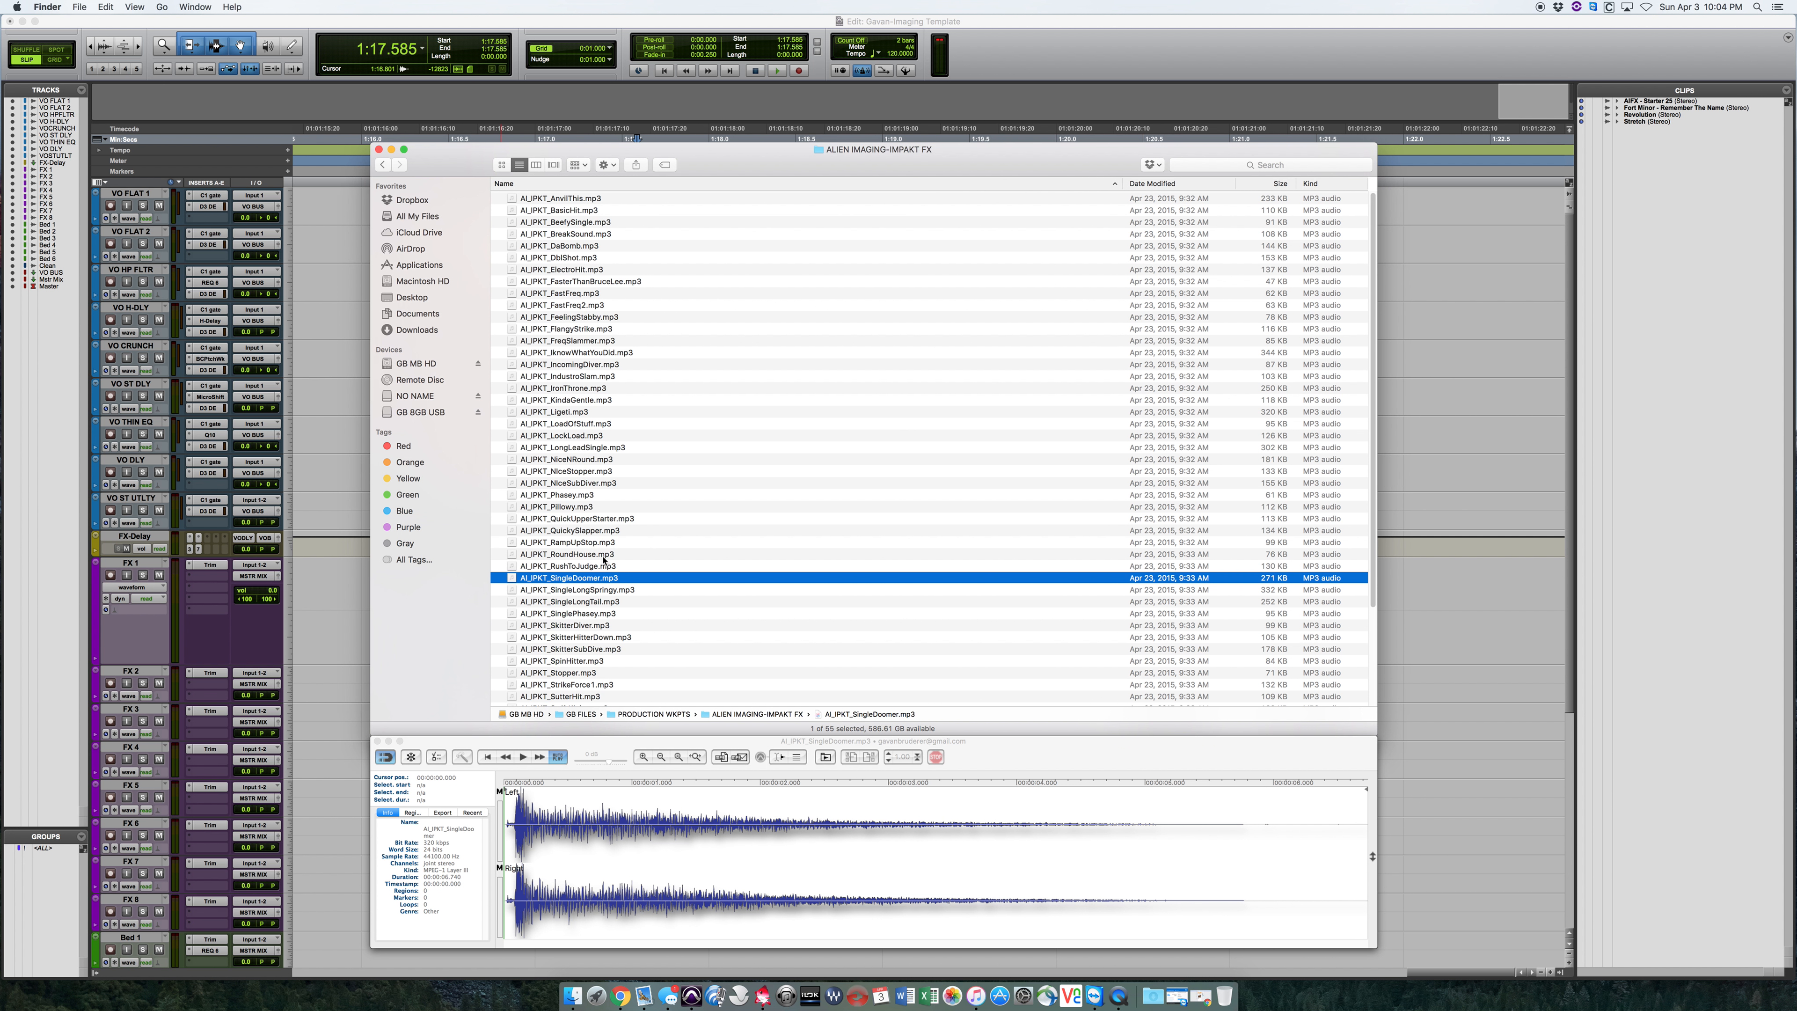
left_click(577, 555)
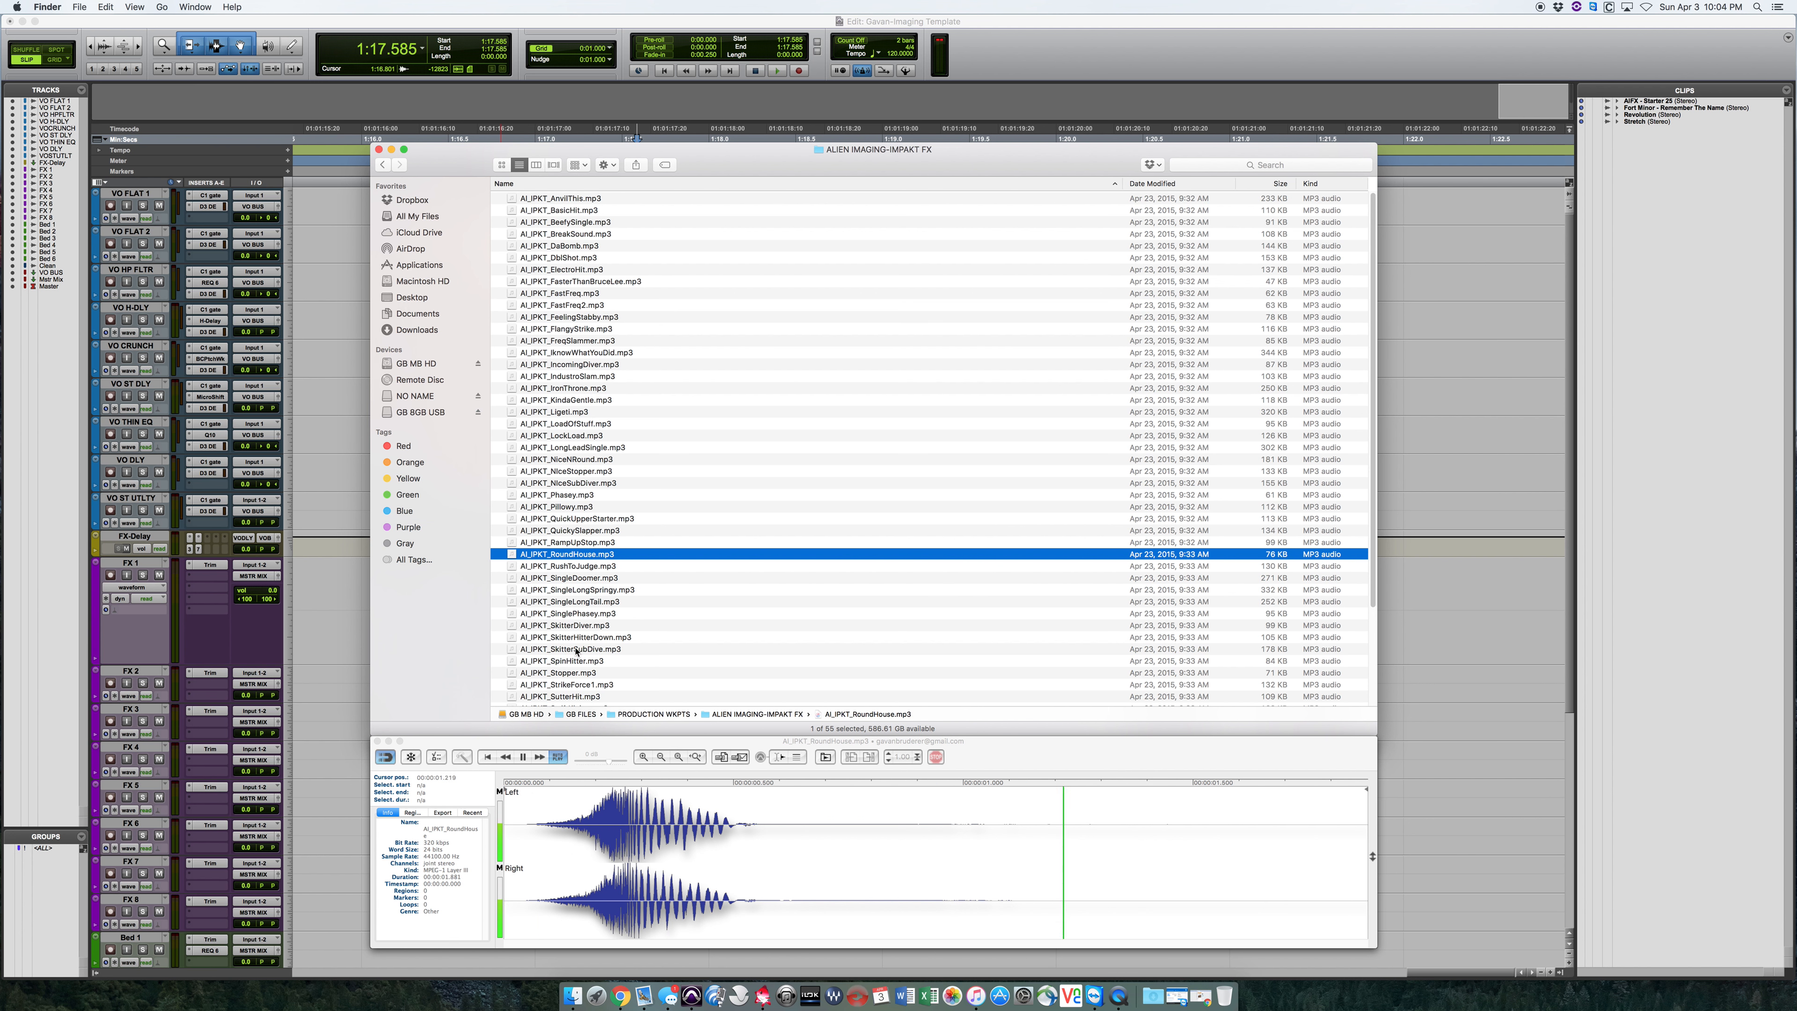
left_click(577, 650)
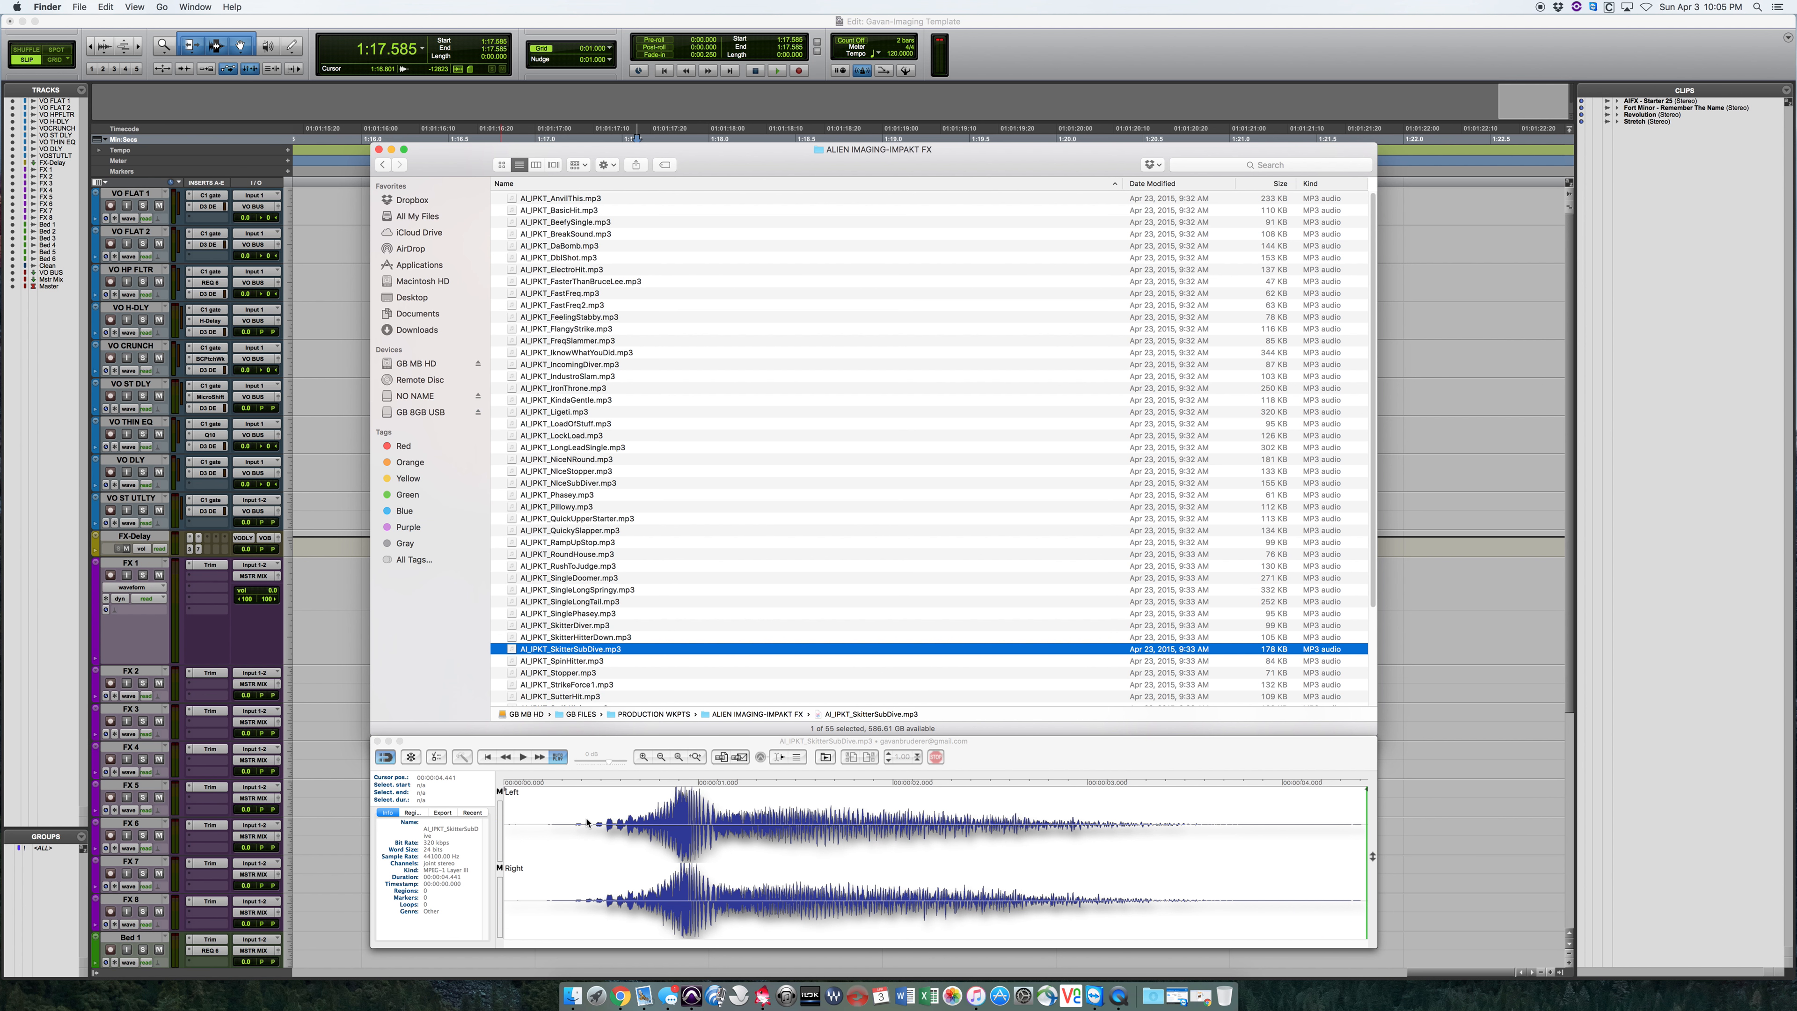
Switch to Pro Tools, place the edit cursor on the FX 1 track at about 1:17.0 and return to Finder
left_click(327, 595)
left_click(544, 575)
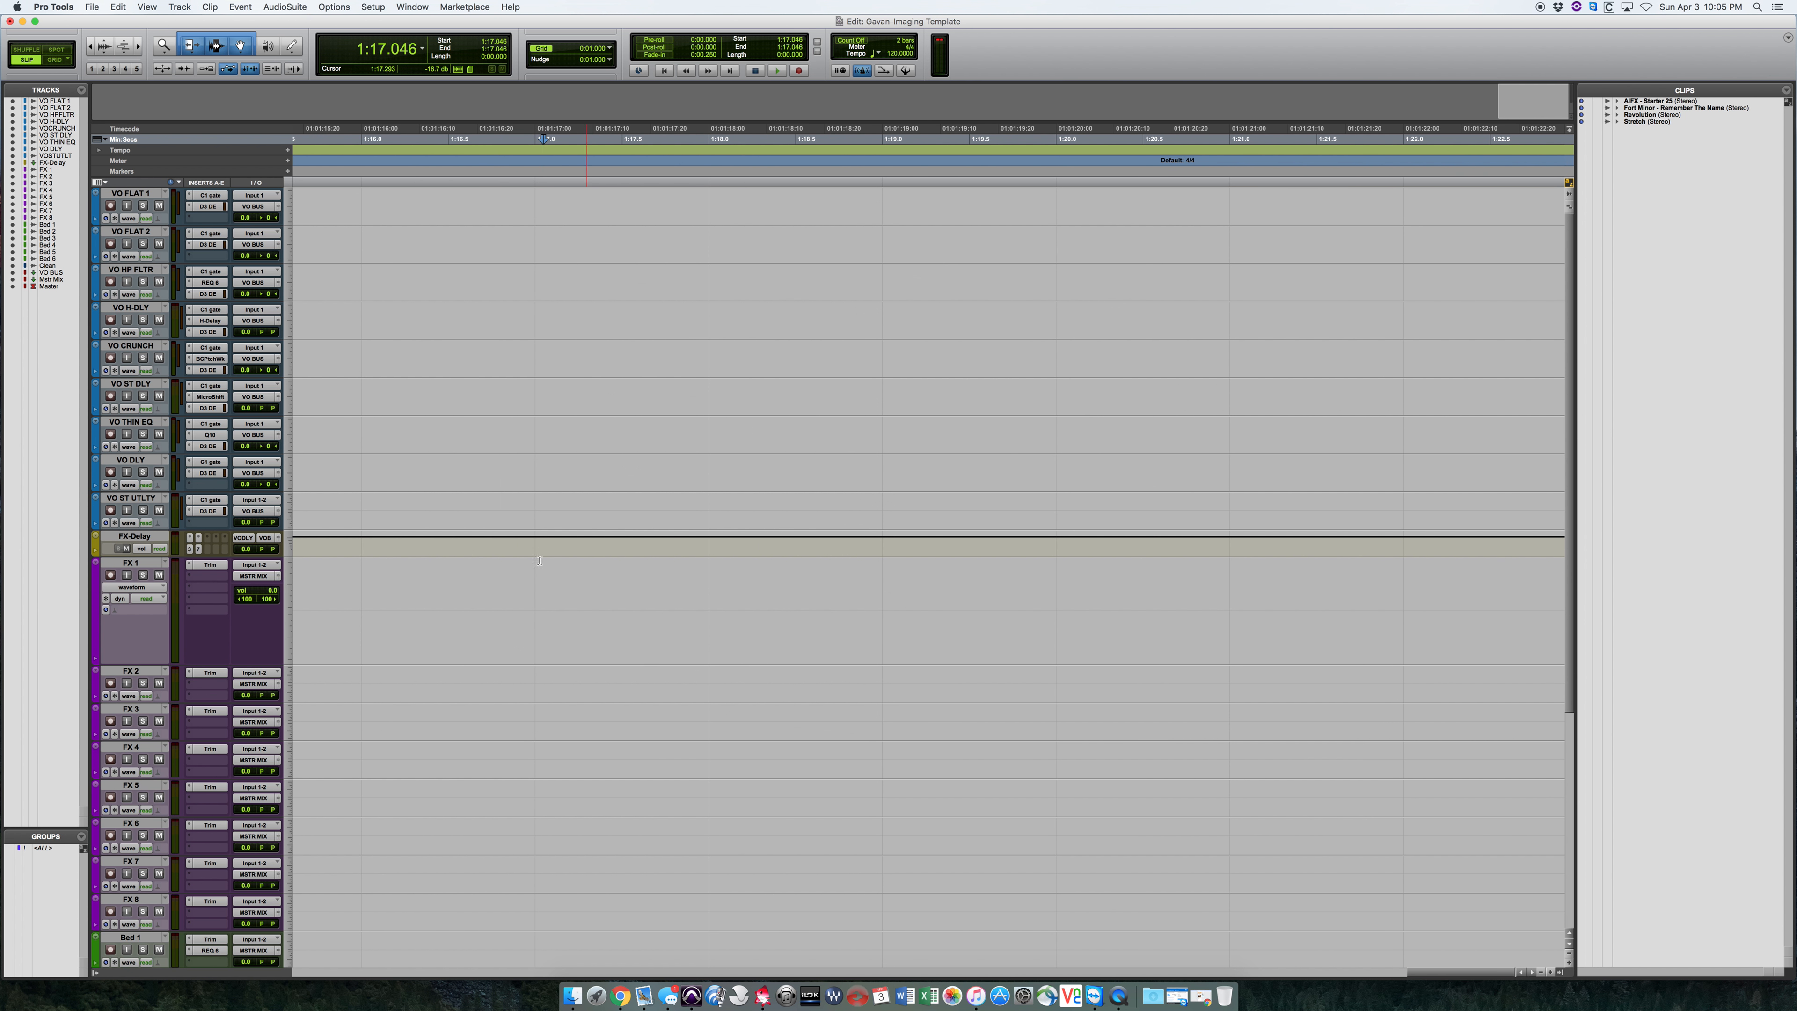
left_click(572, 1003)
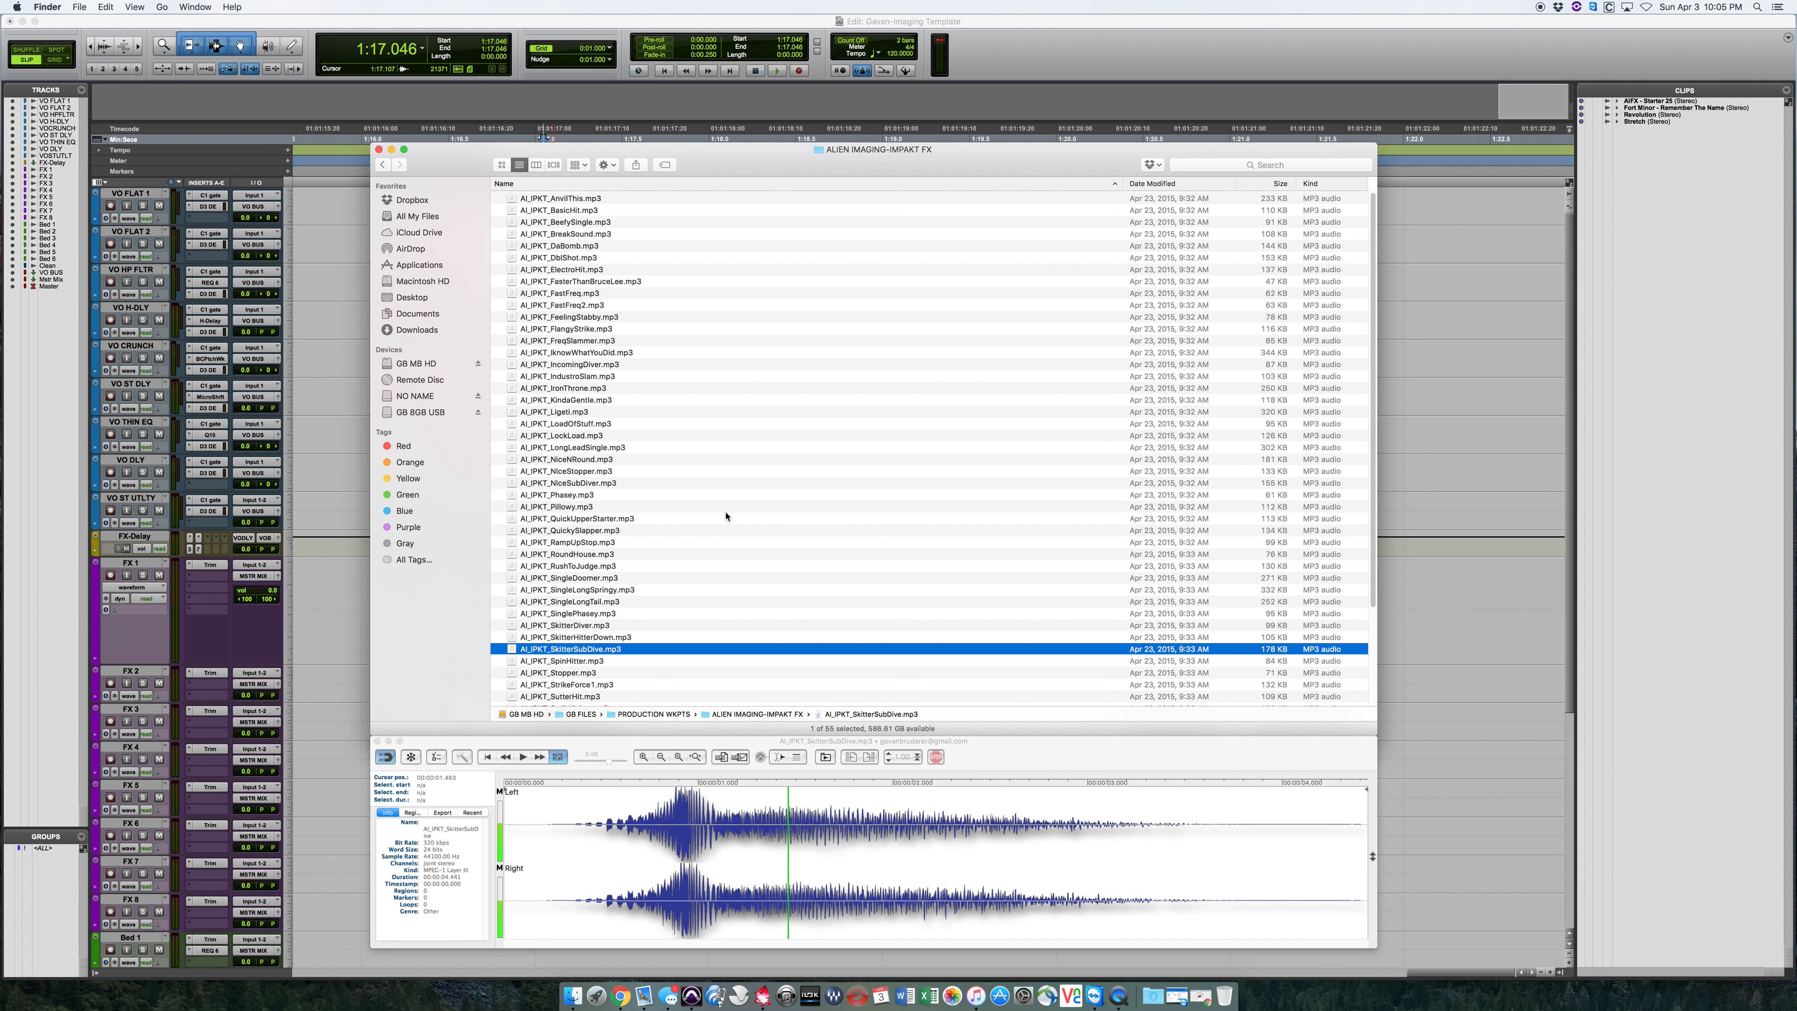
Spot AI_IPKT_SkitterSubDive.mp3 from Snapper to the Pro Tools cursor, accepting the Elastic Audio note
key("ctrl+s")
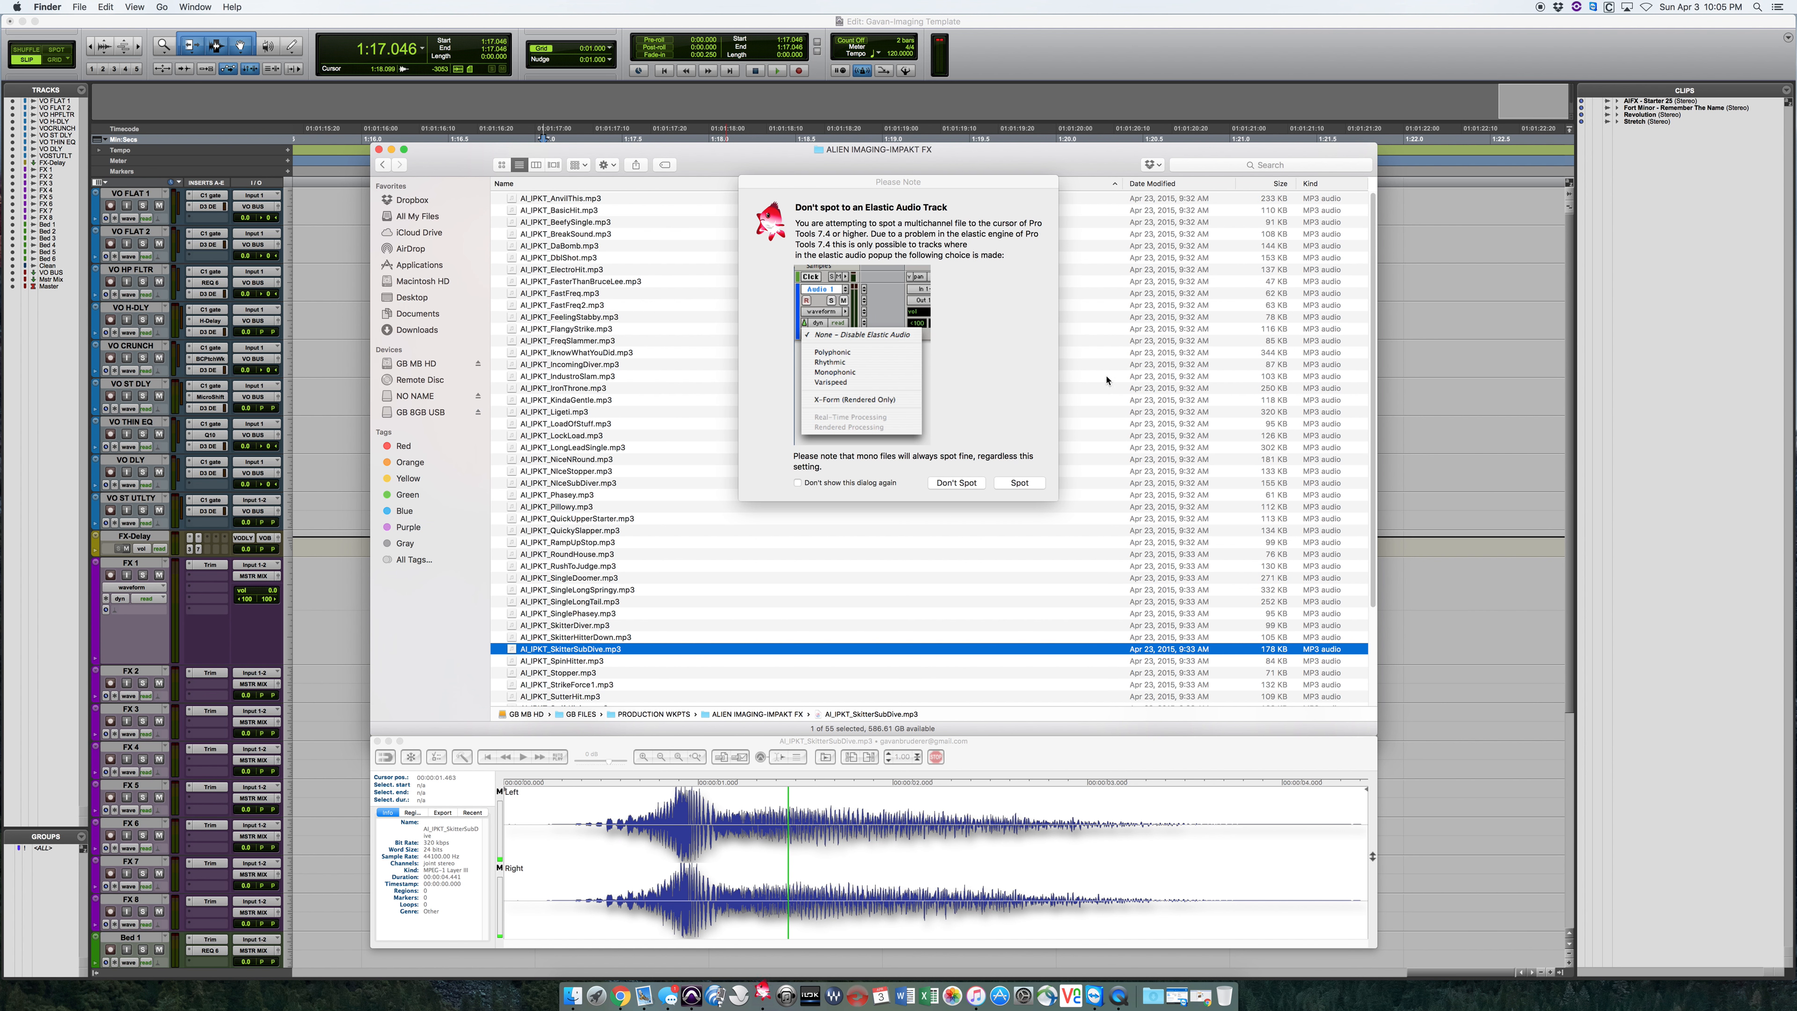
left_click(886, 485)
left_click(1019, 483)
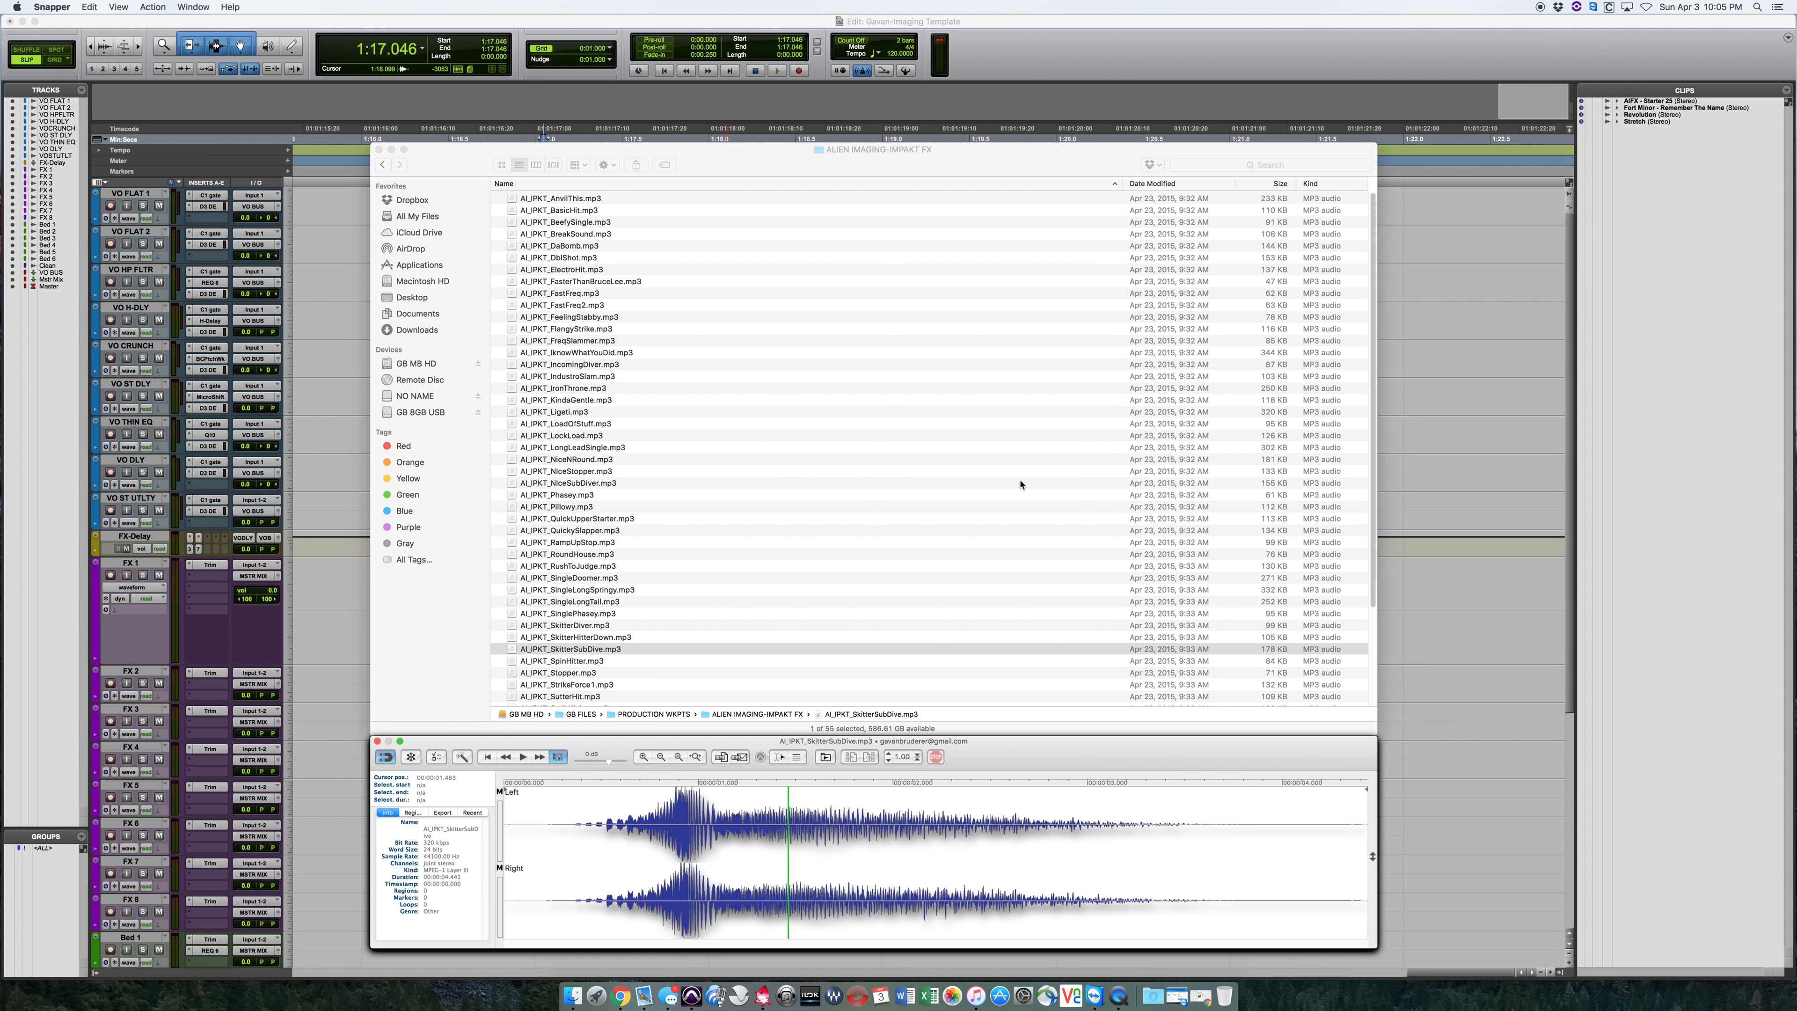
View the spotted clip on FX 1 in Pro Tools, return to Finder and turn off Snapper's instant playback of selected files
left_click(361, 592)
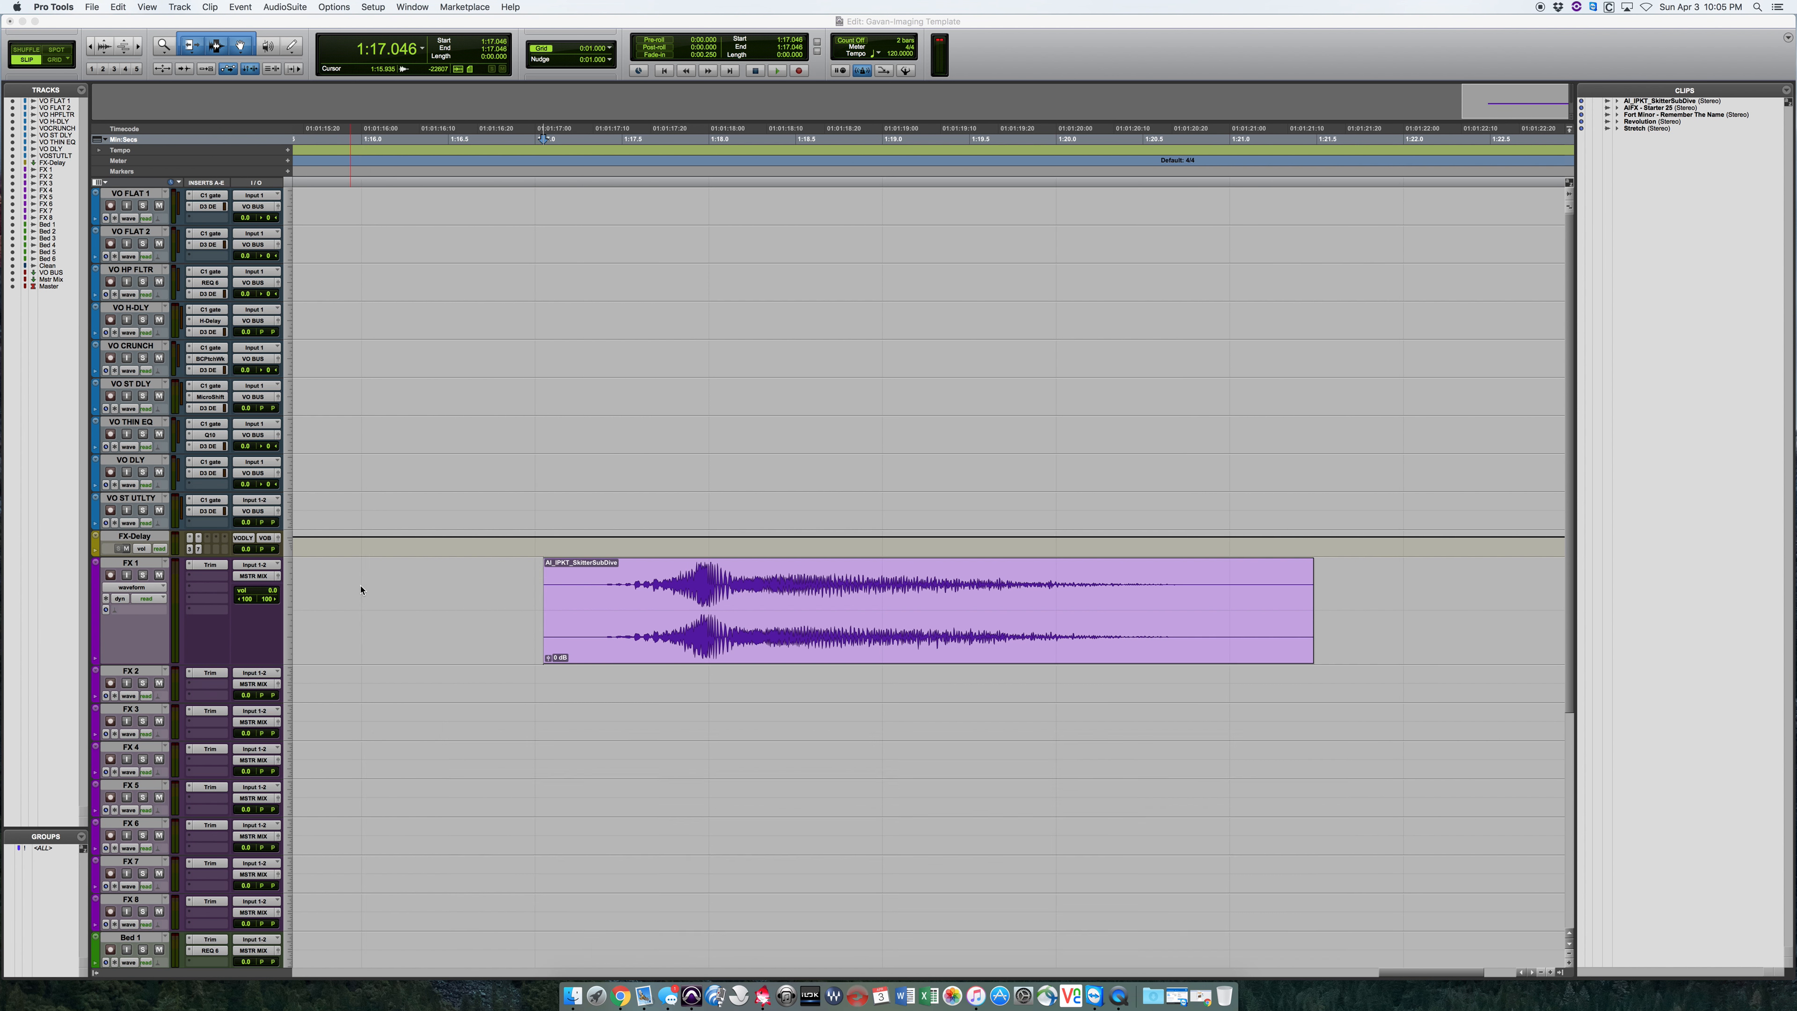
left_click(612, 589)
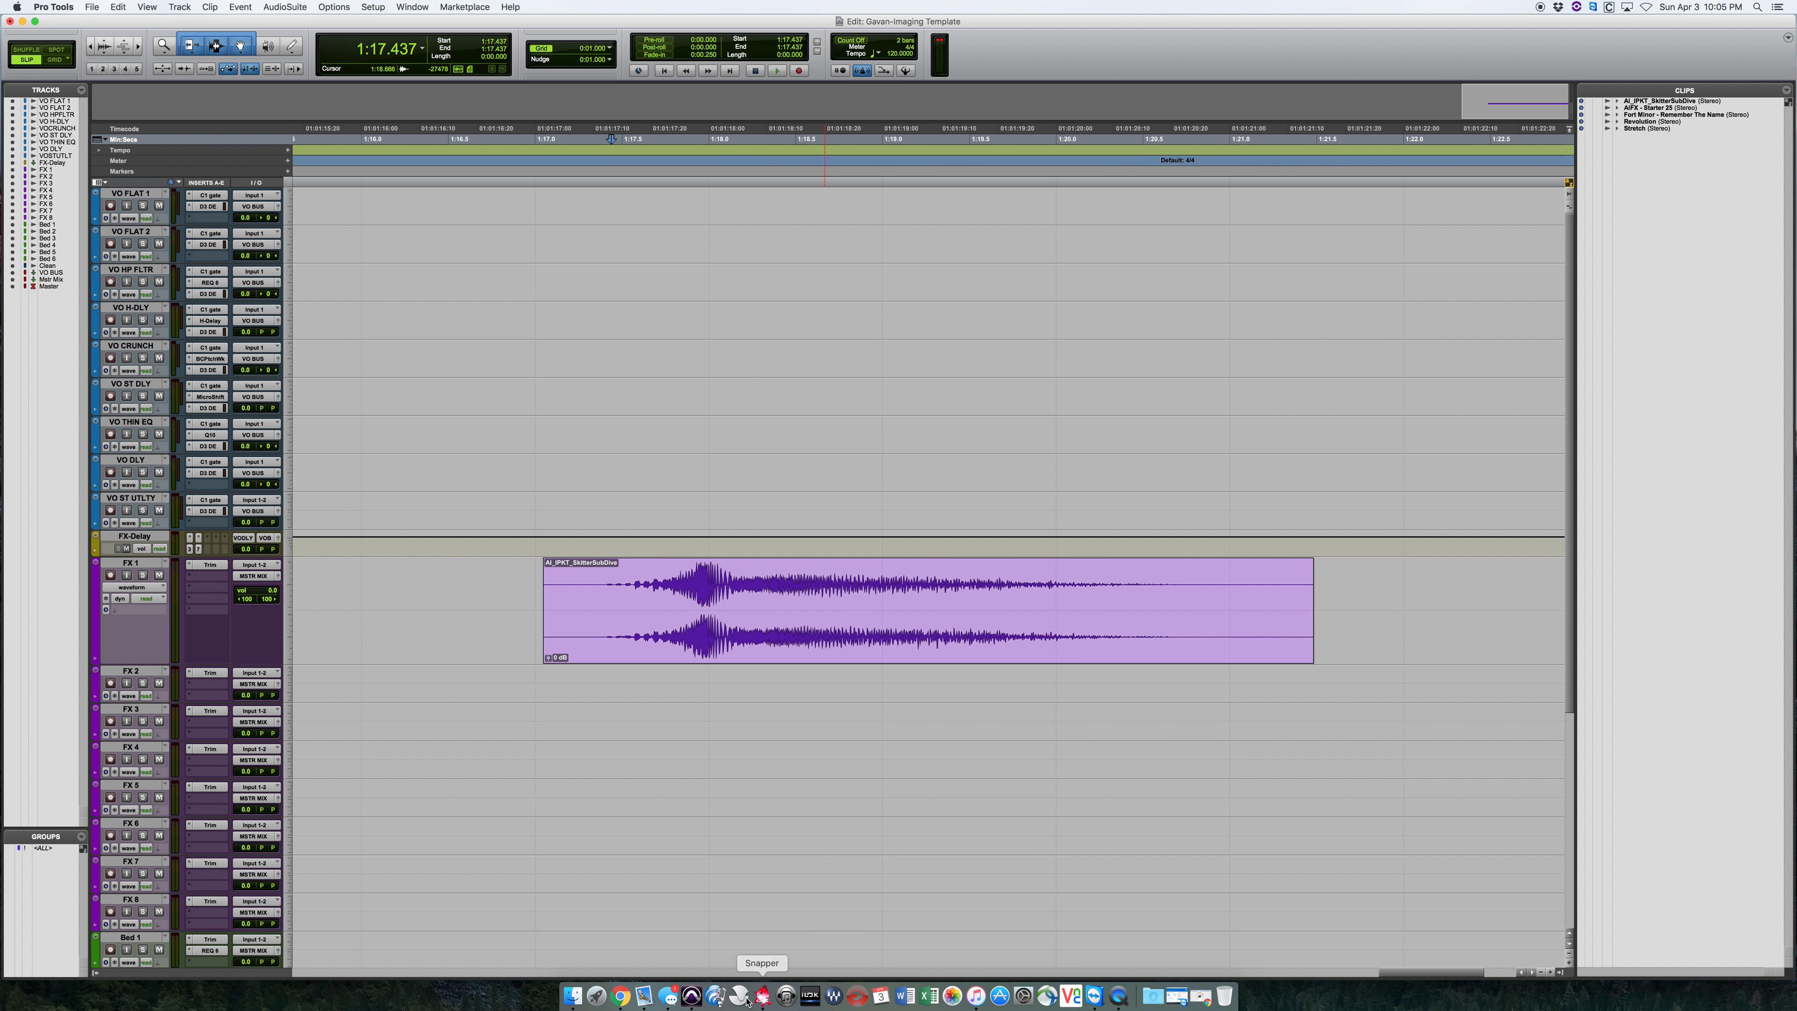
left_click(572, 996)
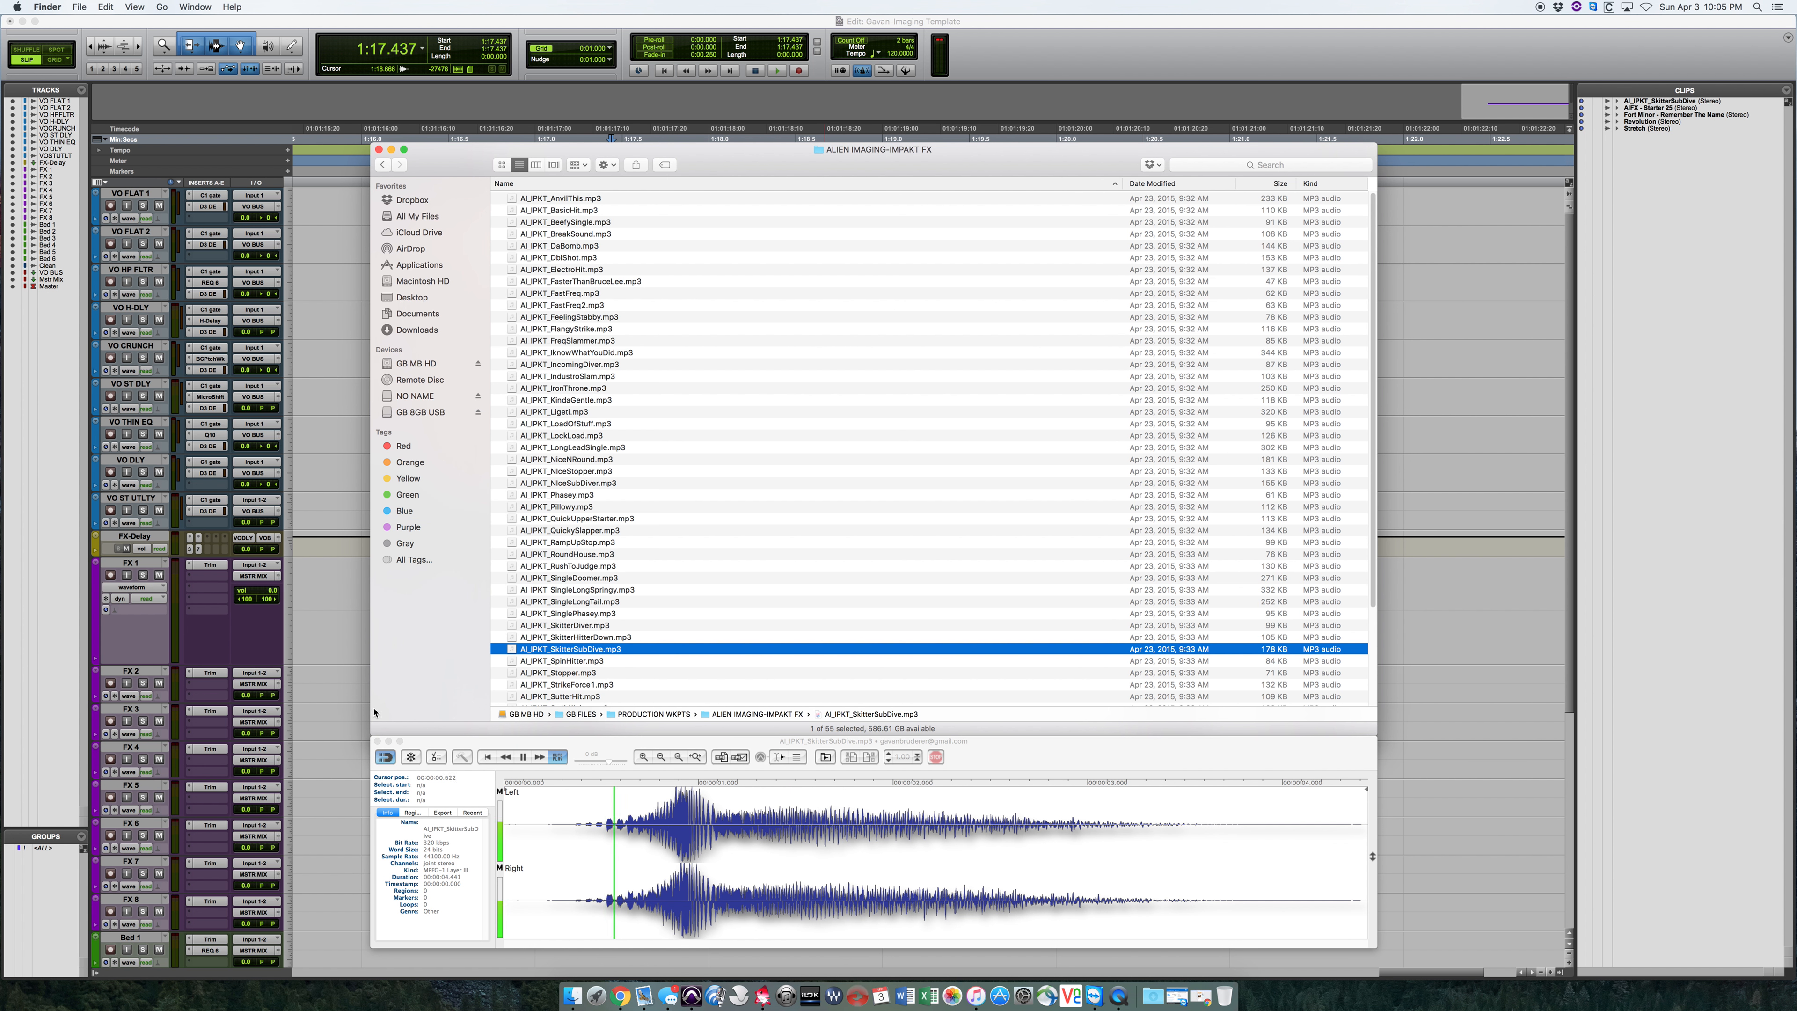
left_click(559, 757)
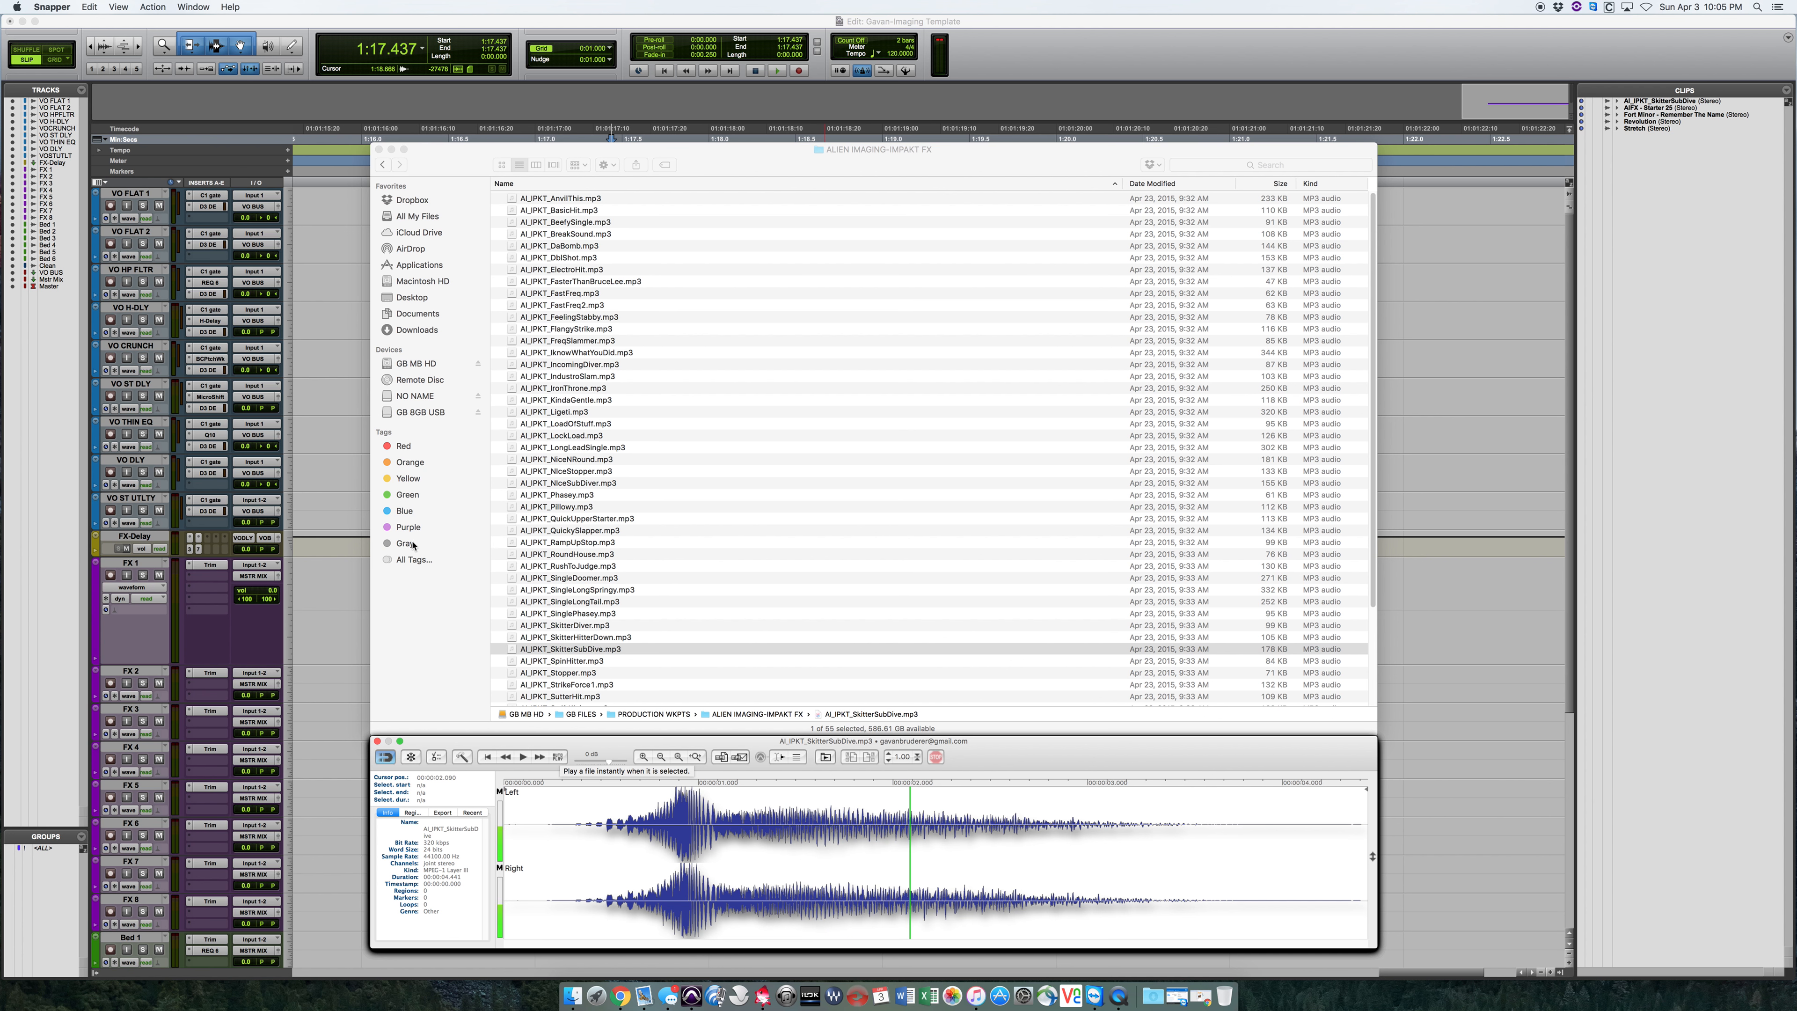
Switch to Pro Tools, place the edit cursor on the FX 1 track at about 1:22.580 and return to Finder
left_click(1560, 523)
left_click(1505, 567)
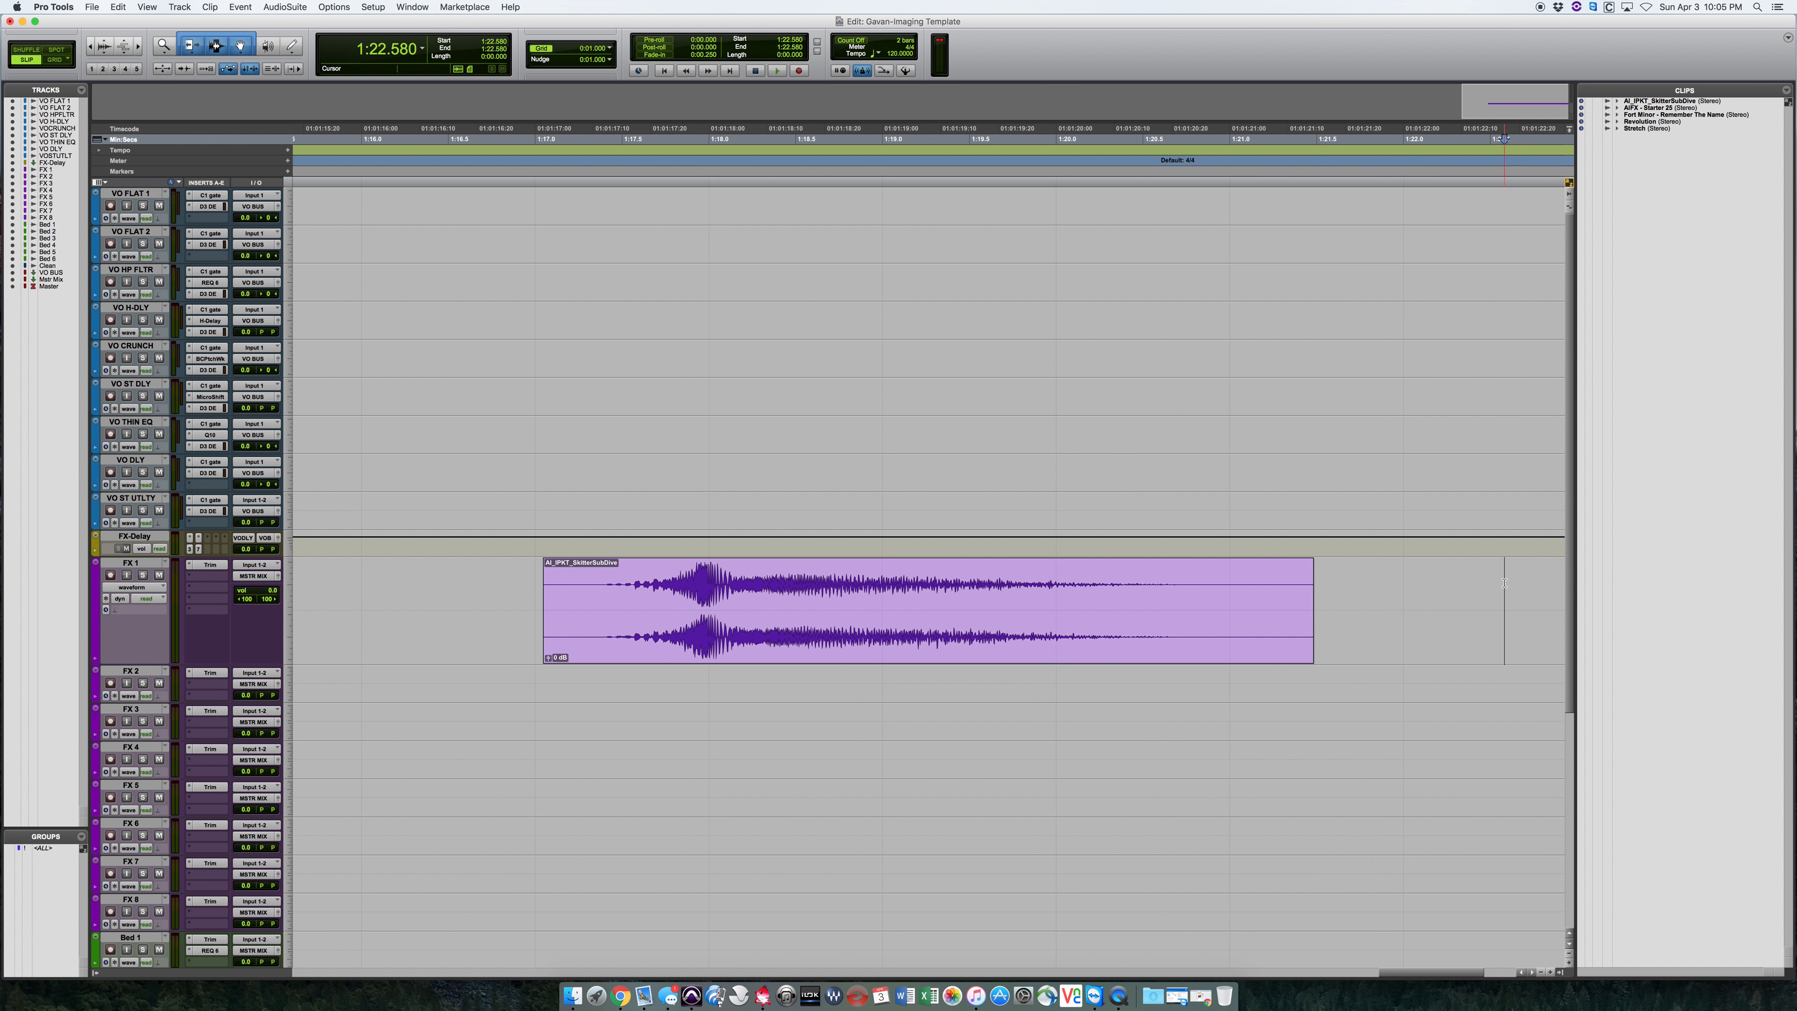
left_click(573, 995)
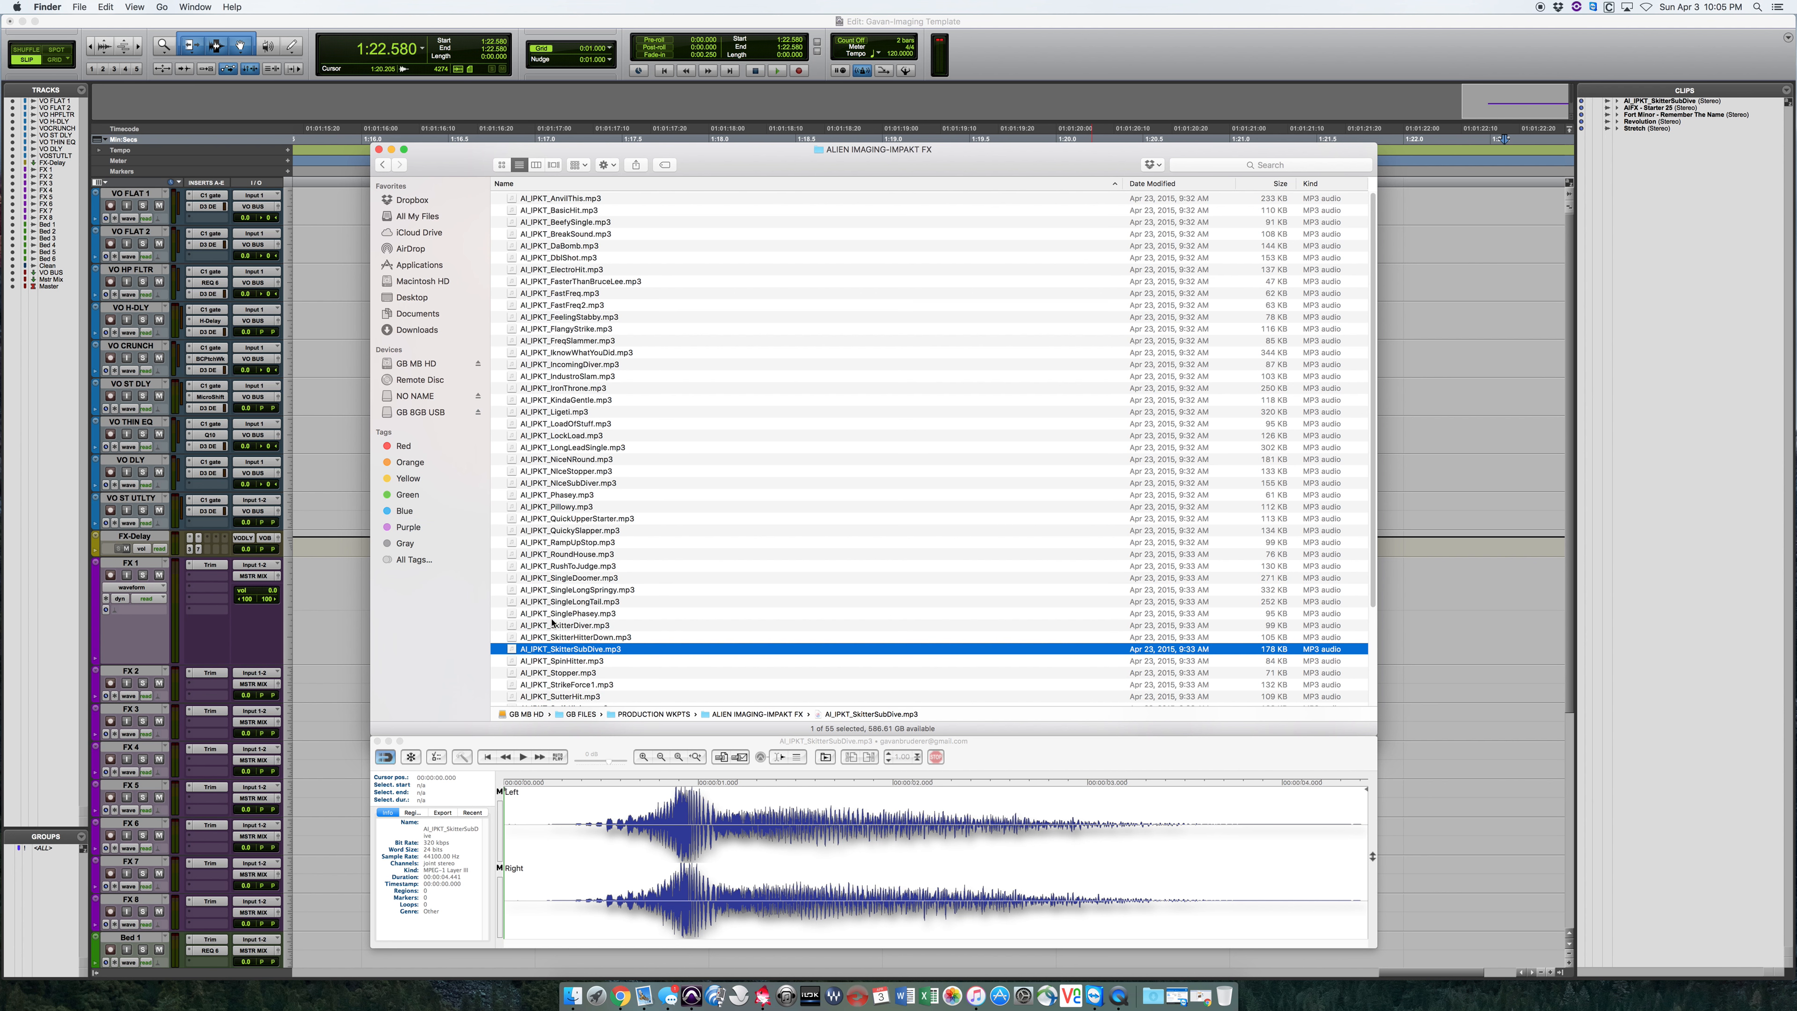
Load AI_IPKT_SpinHitter.mp3 in Snapper, select about 0.49 s of its opening and spot only that portion to the Pro Tools cursor
left_click(577, 664)
left_click_drag(528, 818, 729, 816)
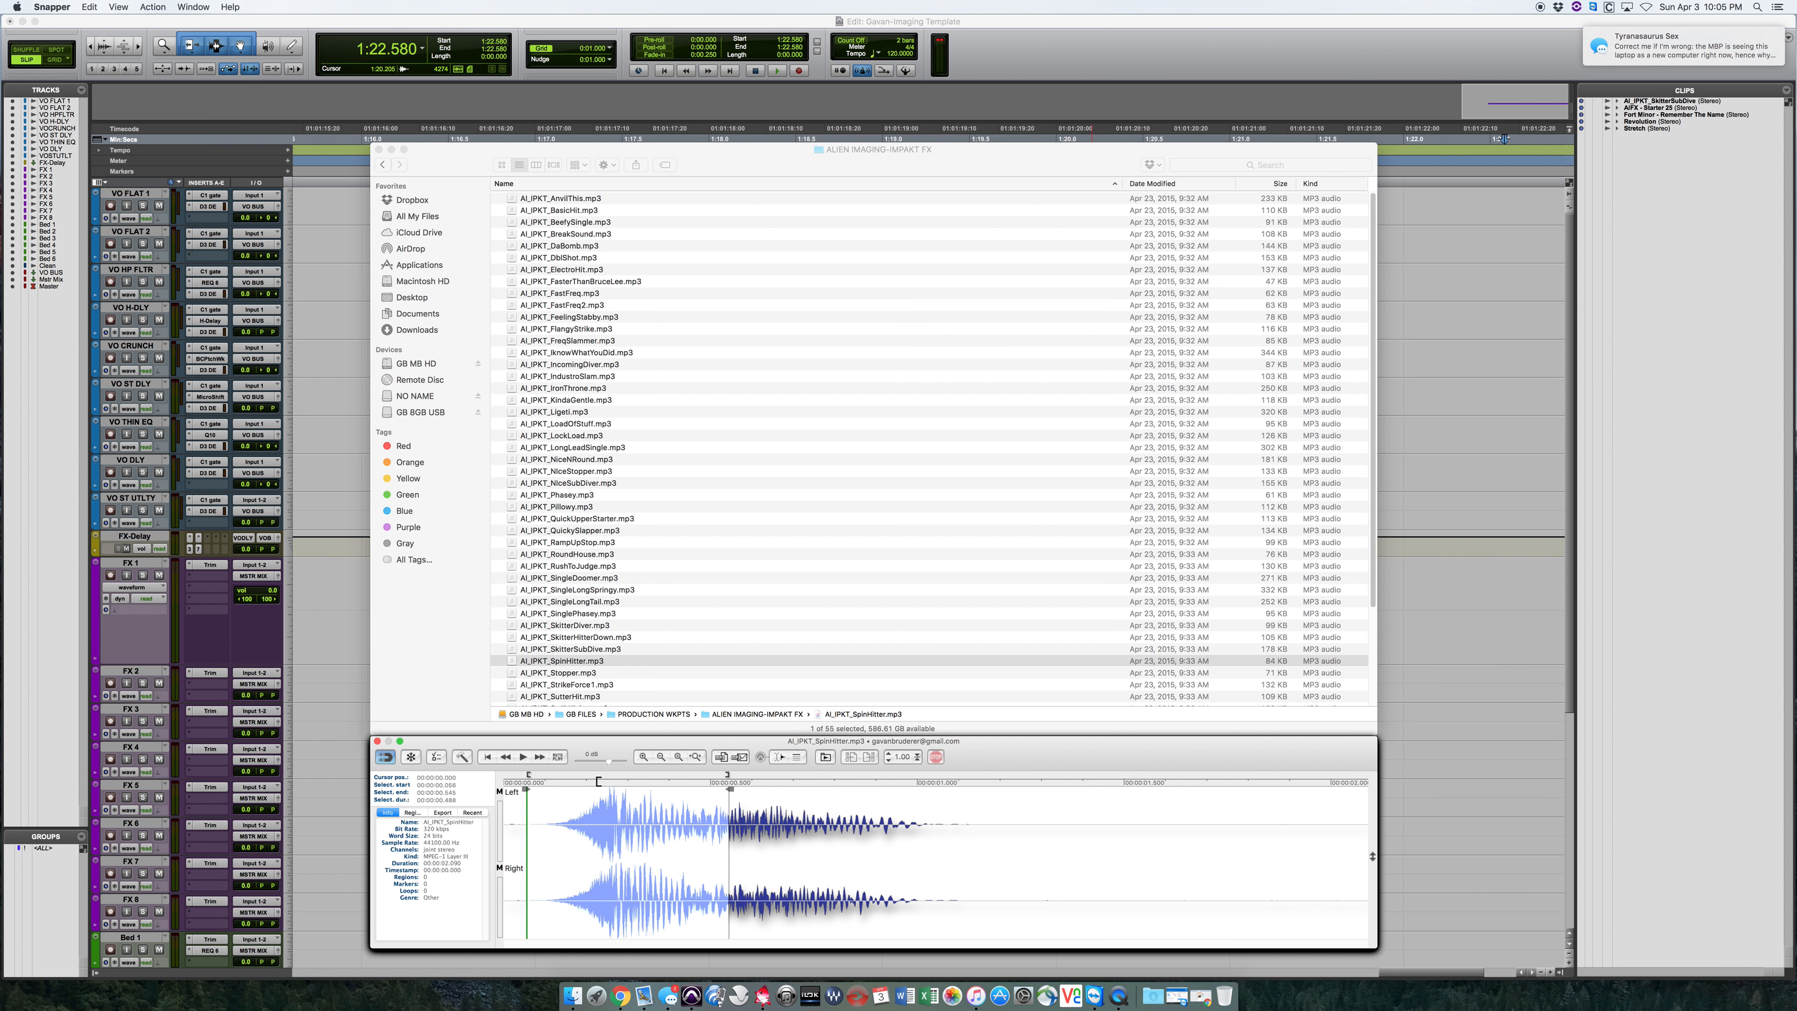
key("super+e")
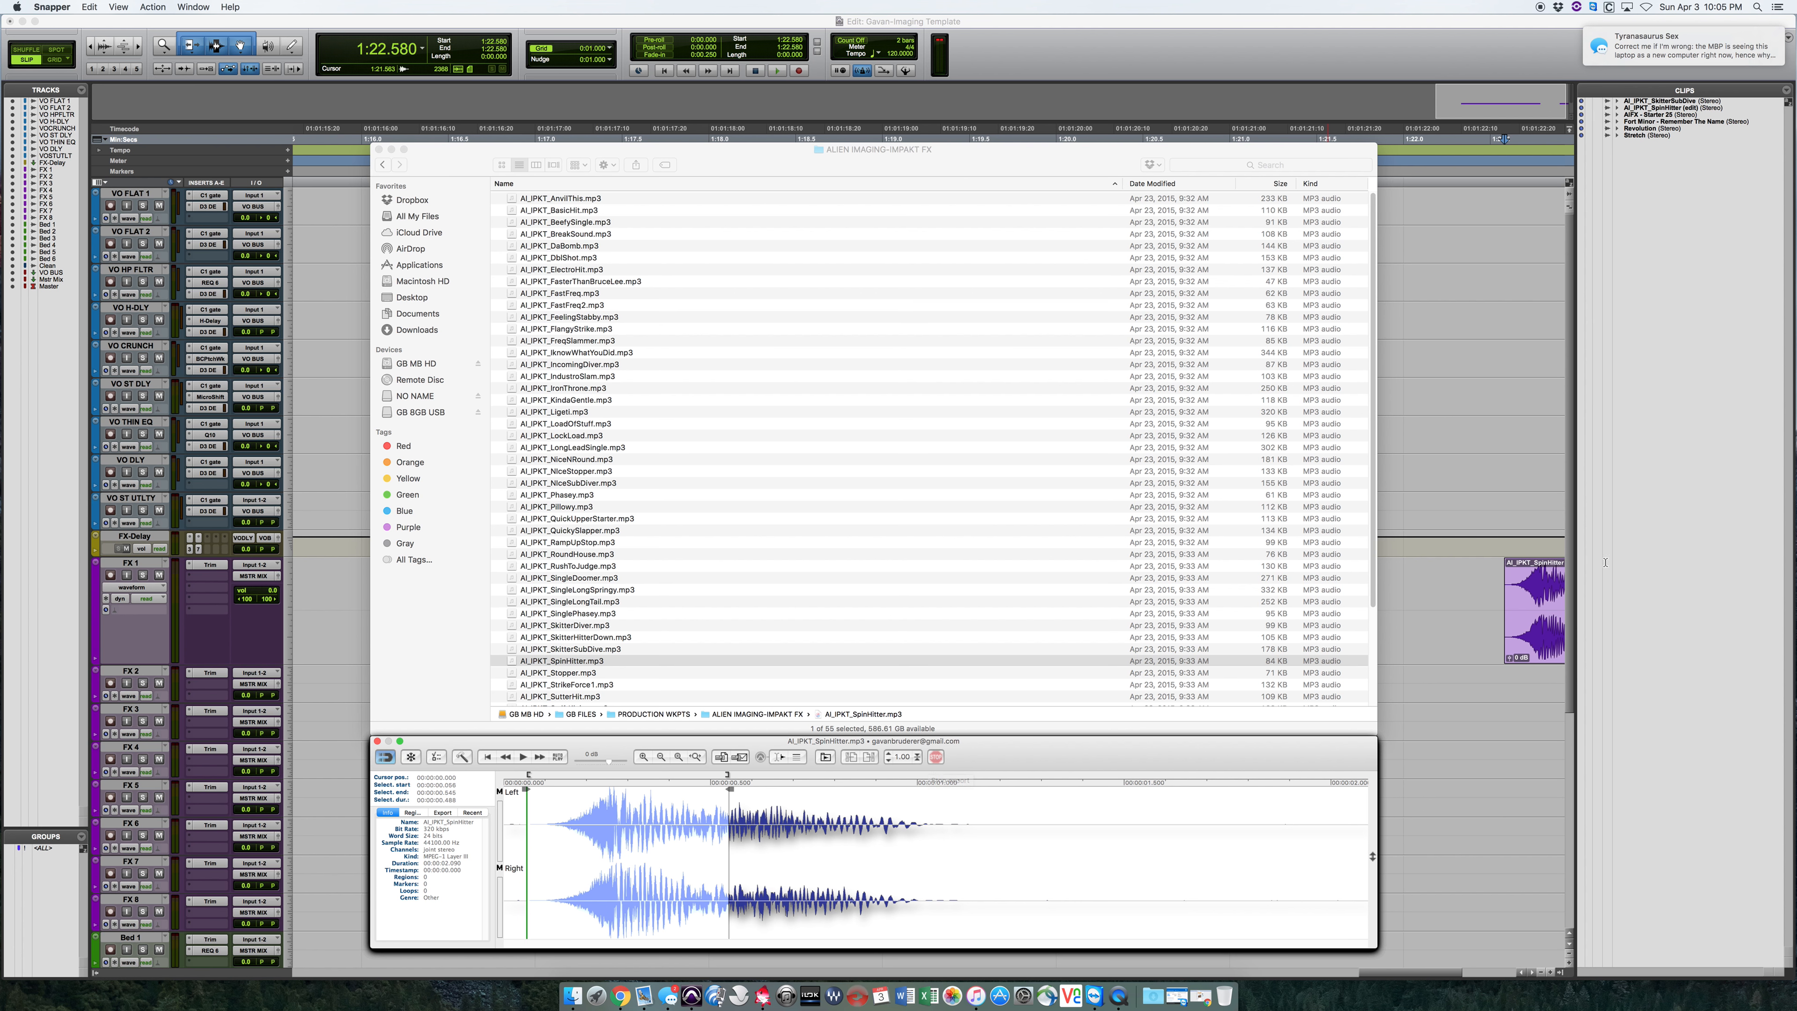
Bring Pro Tools forward and select the imported AI_IPKT_SpinHitter clip on the FX 1 track
left_click(1485, 581)
scroll(1501, 587, "right", 5)
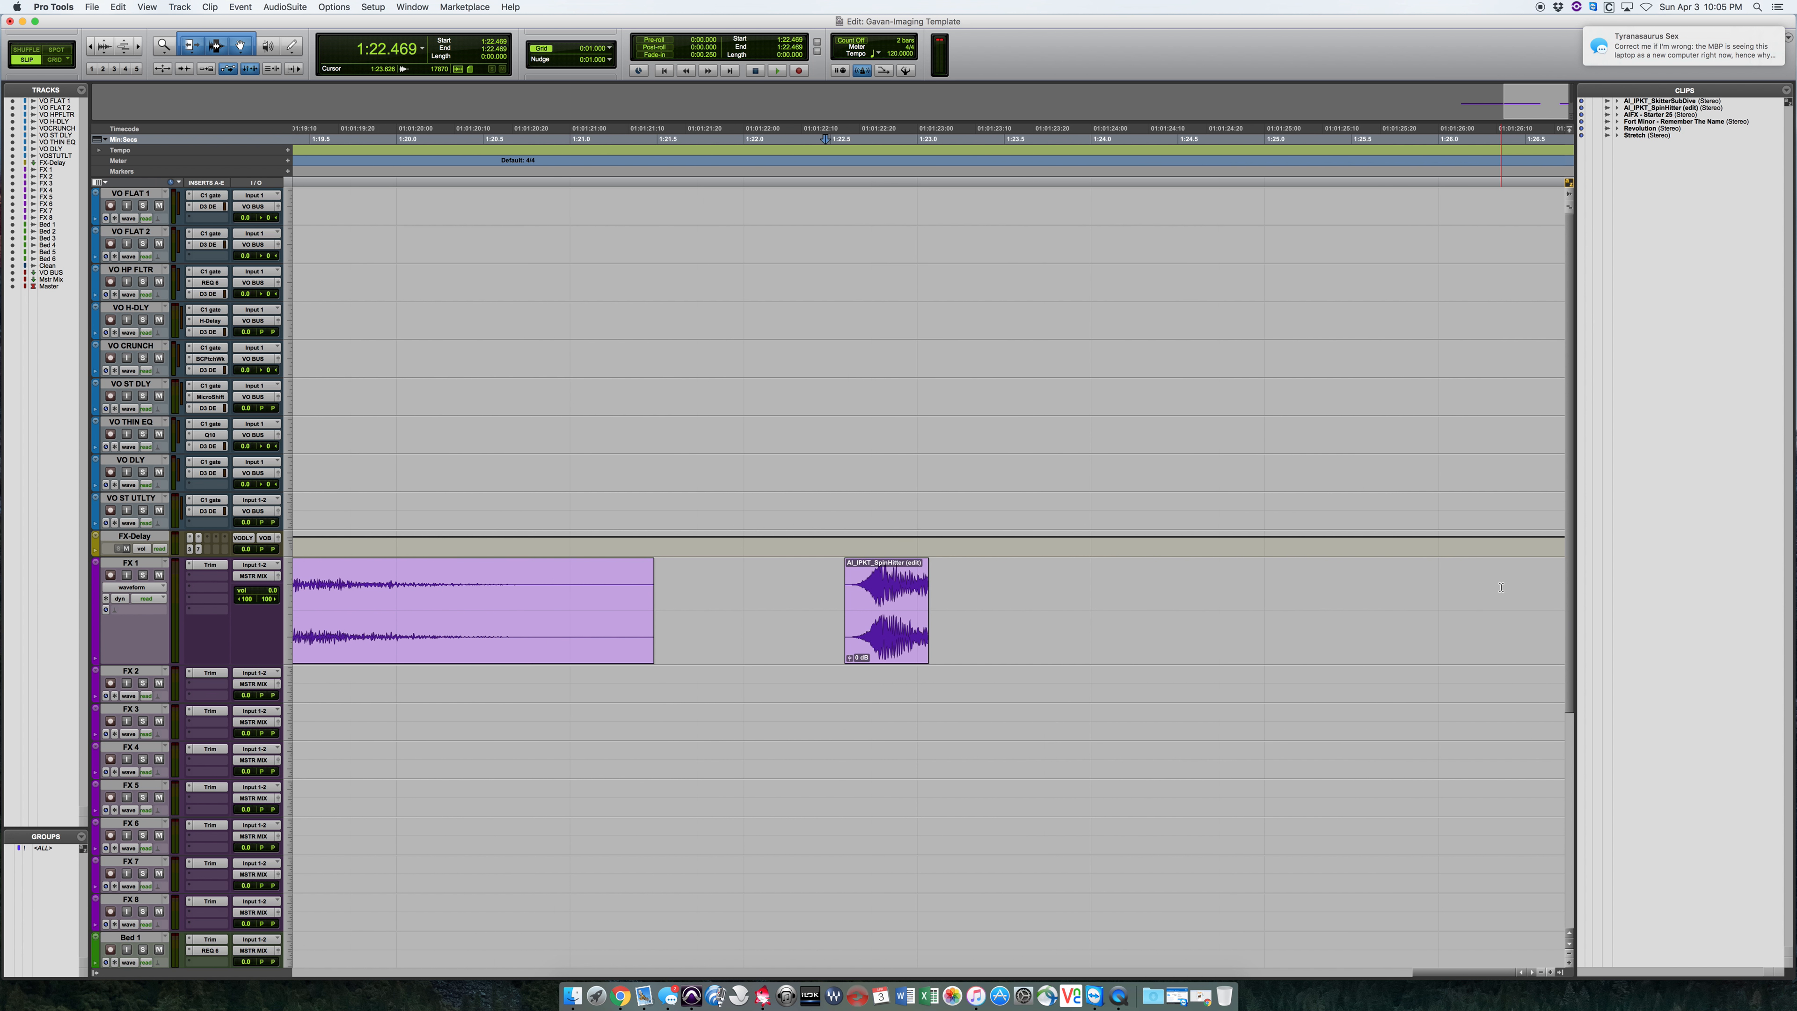
left_click(860, 604)
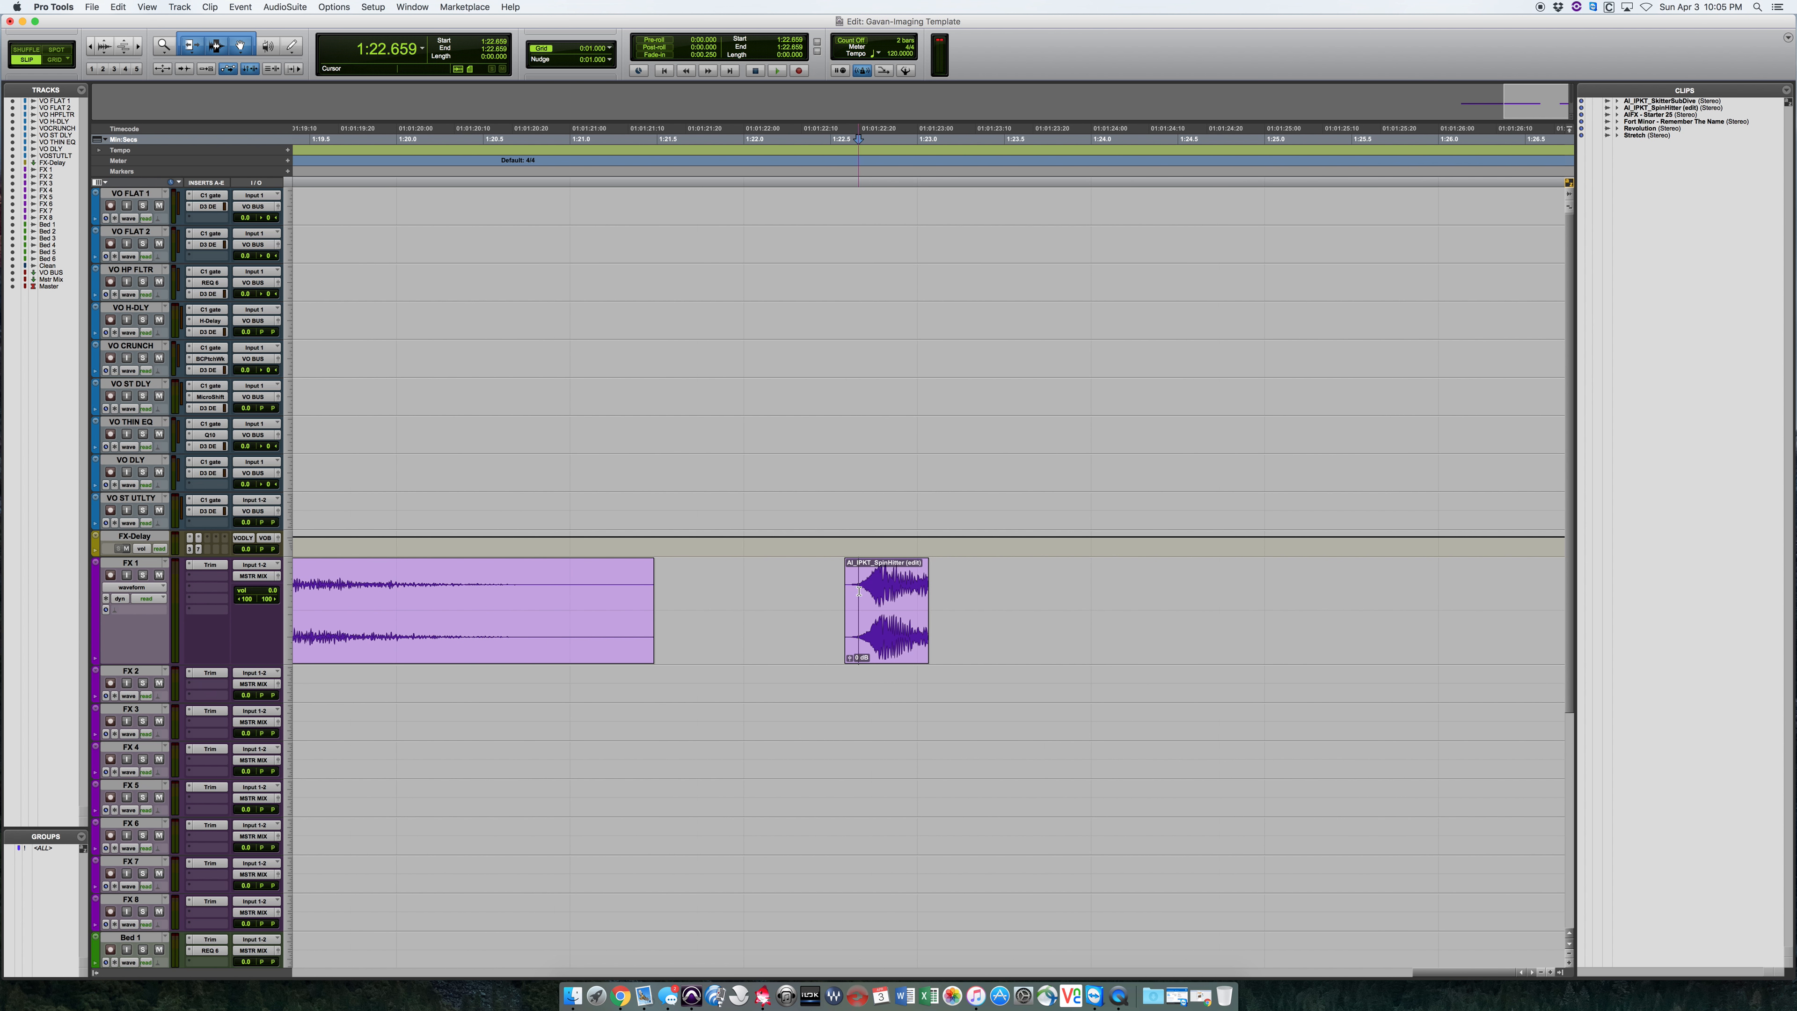
double_click(924, 599)
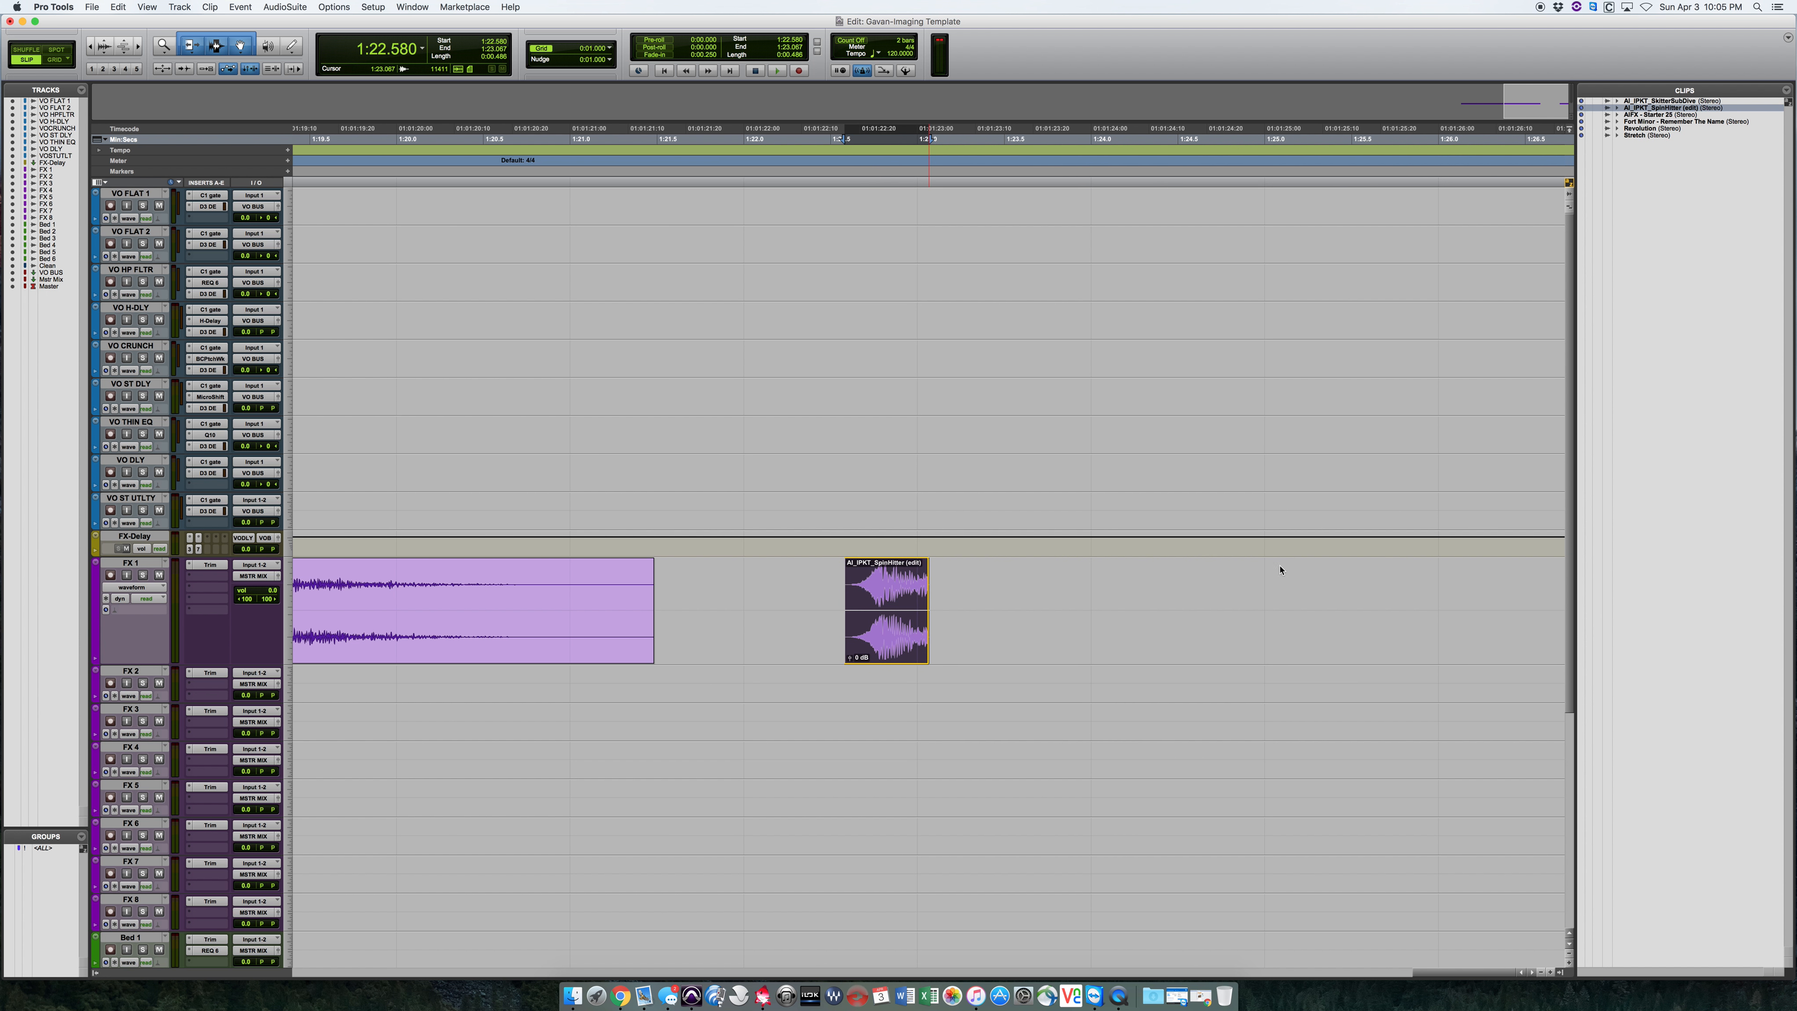
left_click(973, 567)
double_click(921, 591)
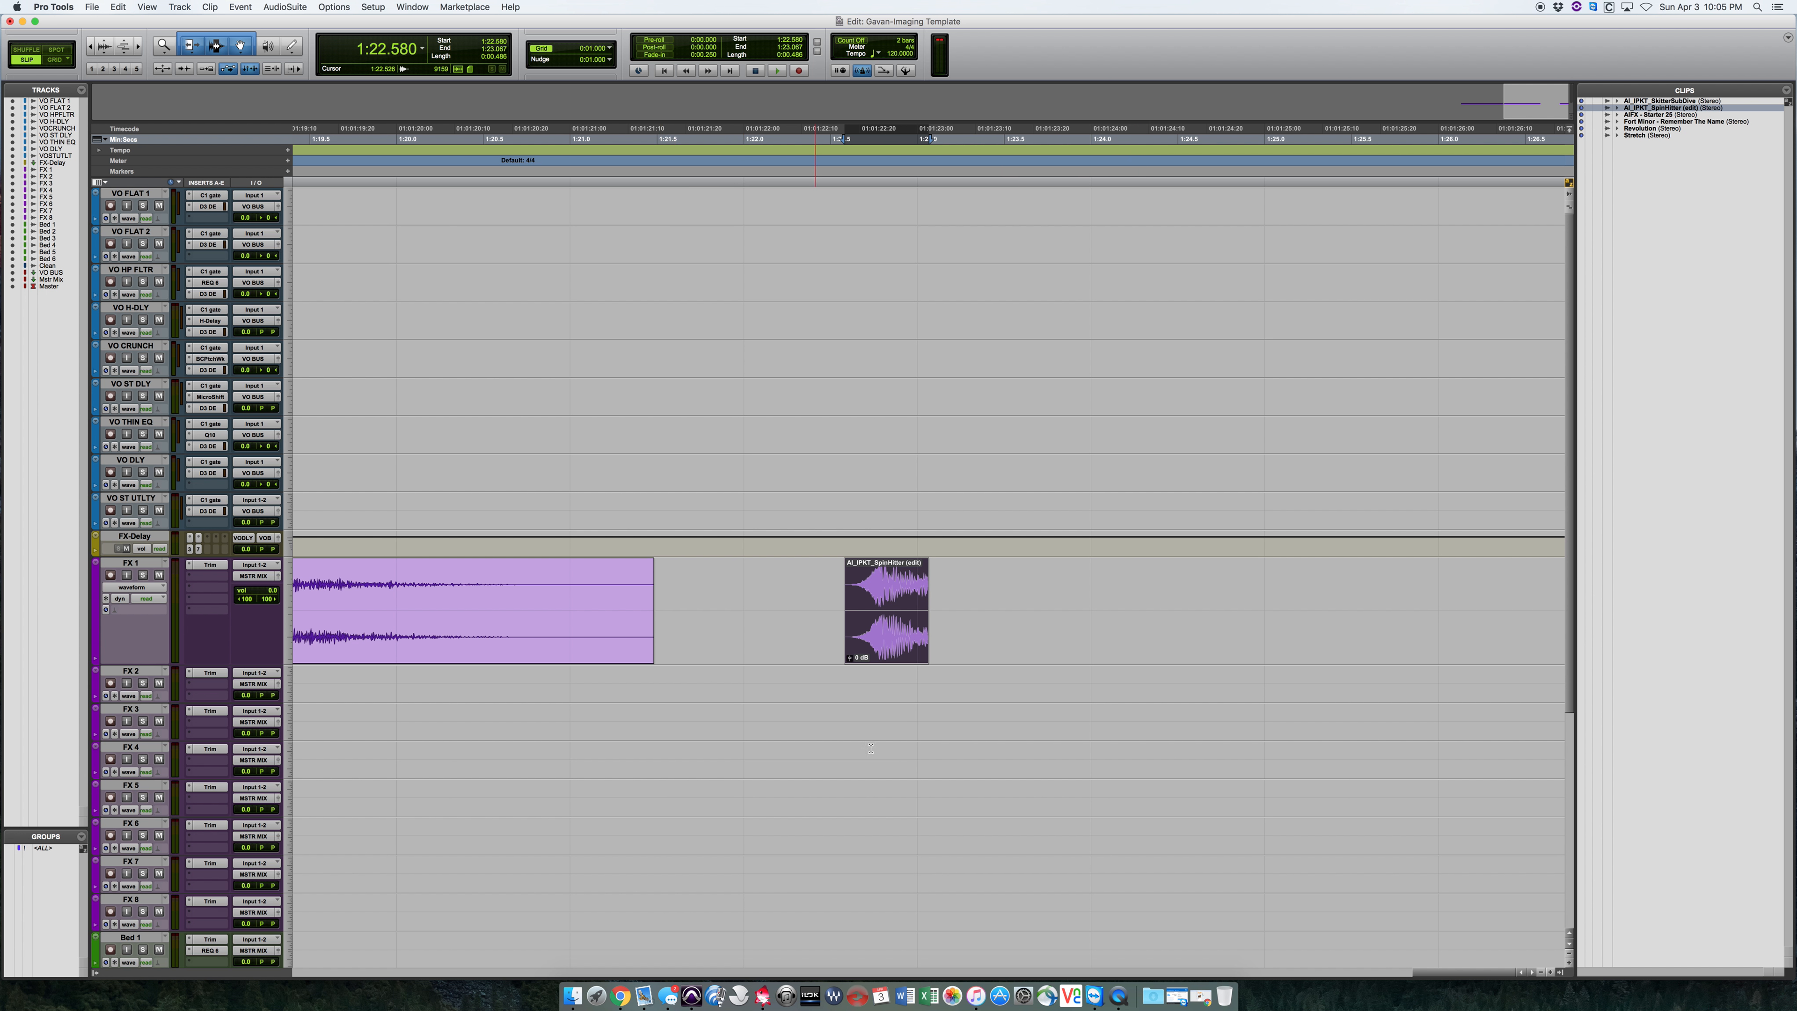
Select about 0.418 s of the opening of AI_IPKT_QuickySlapper.mp3 in Snapper and spot that portion to Pro Tools
left_click(763, 996)
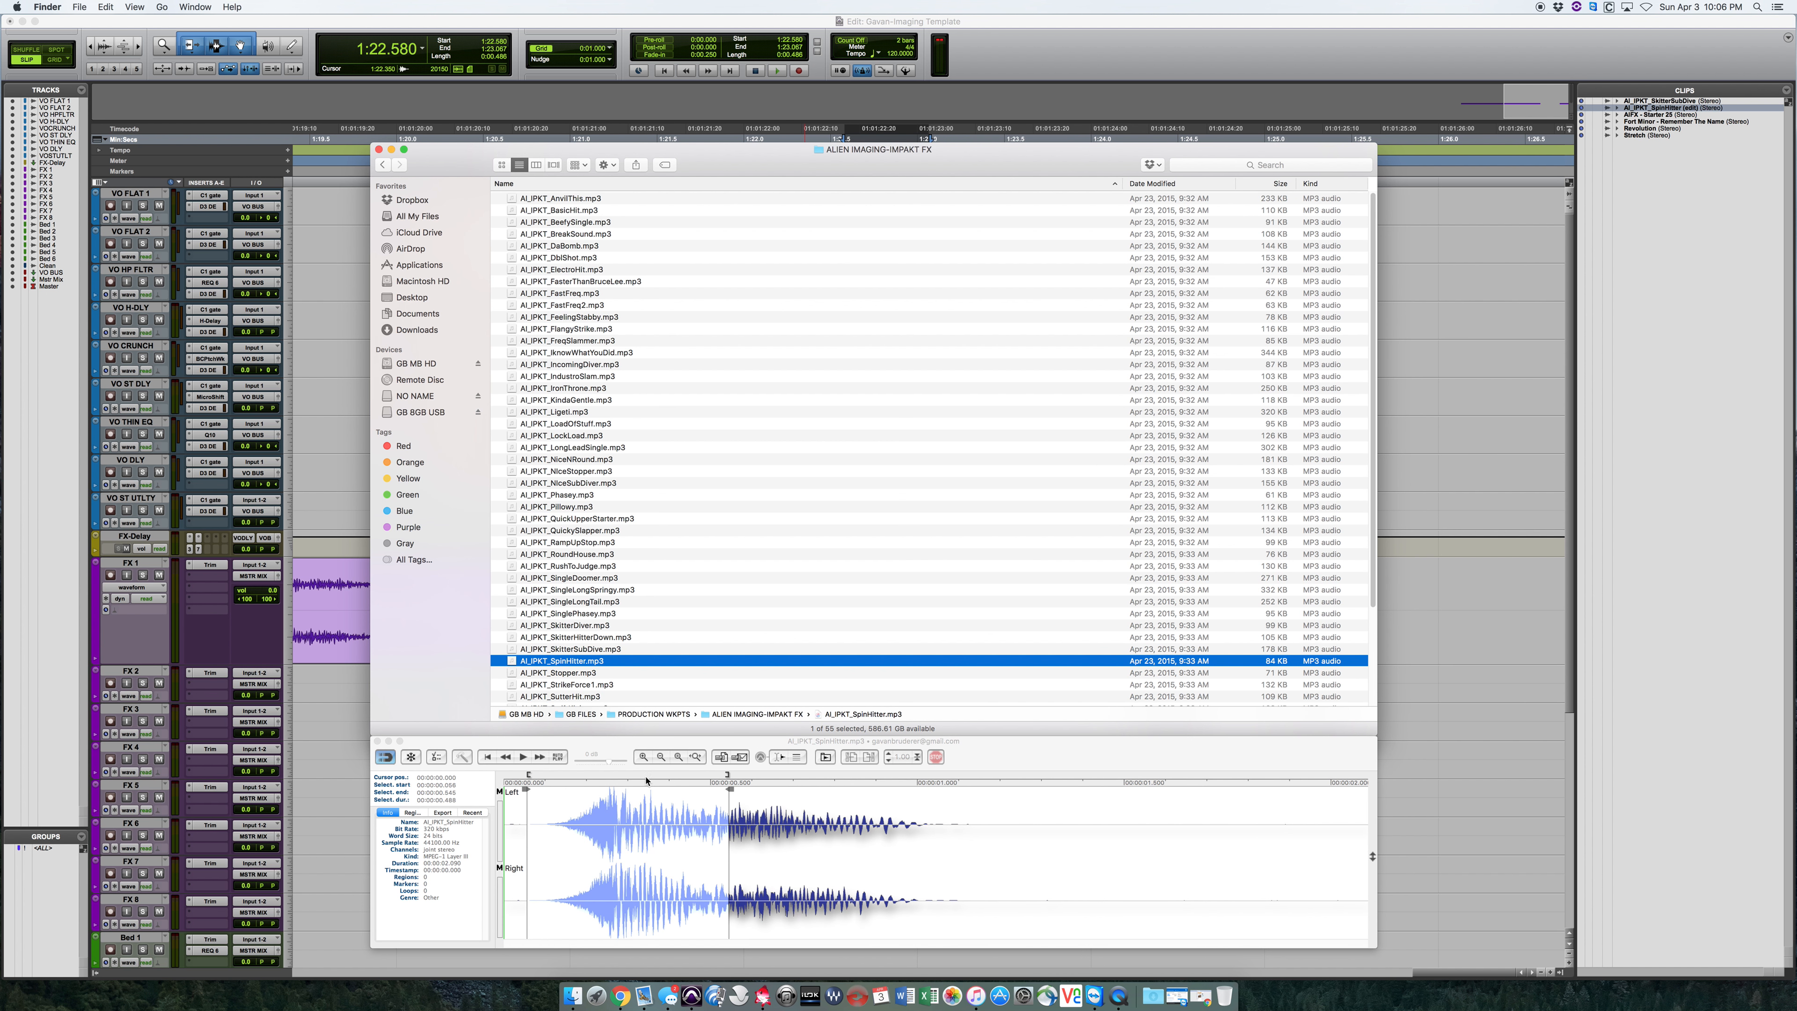
left_click(621, 532)
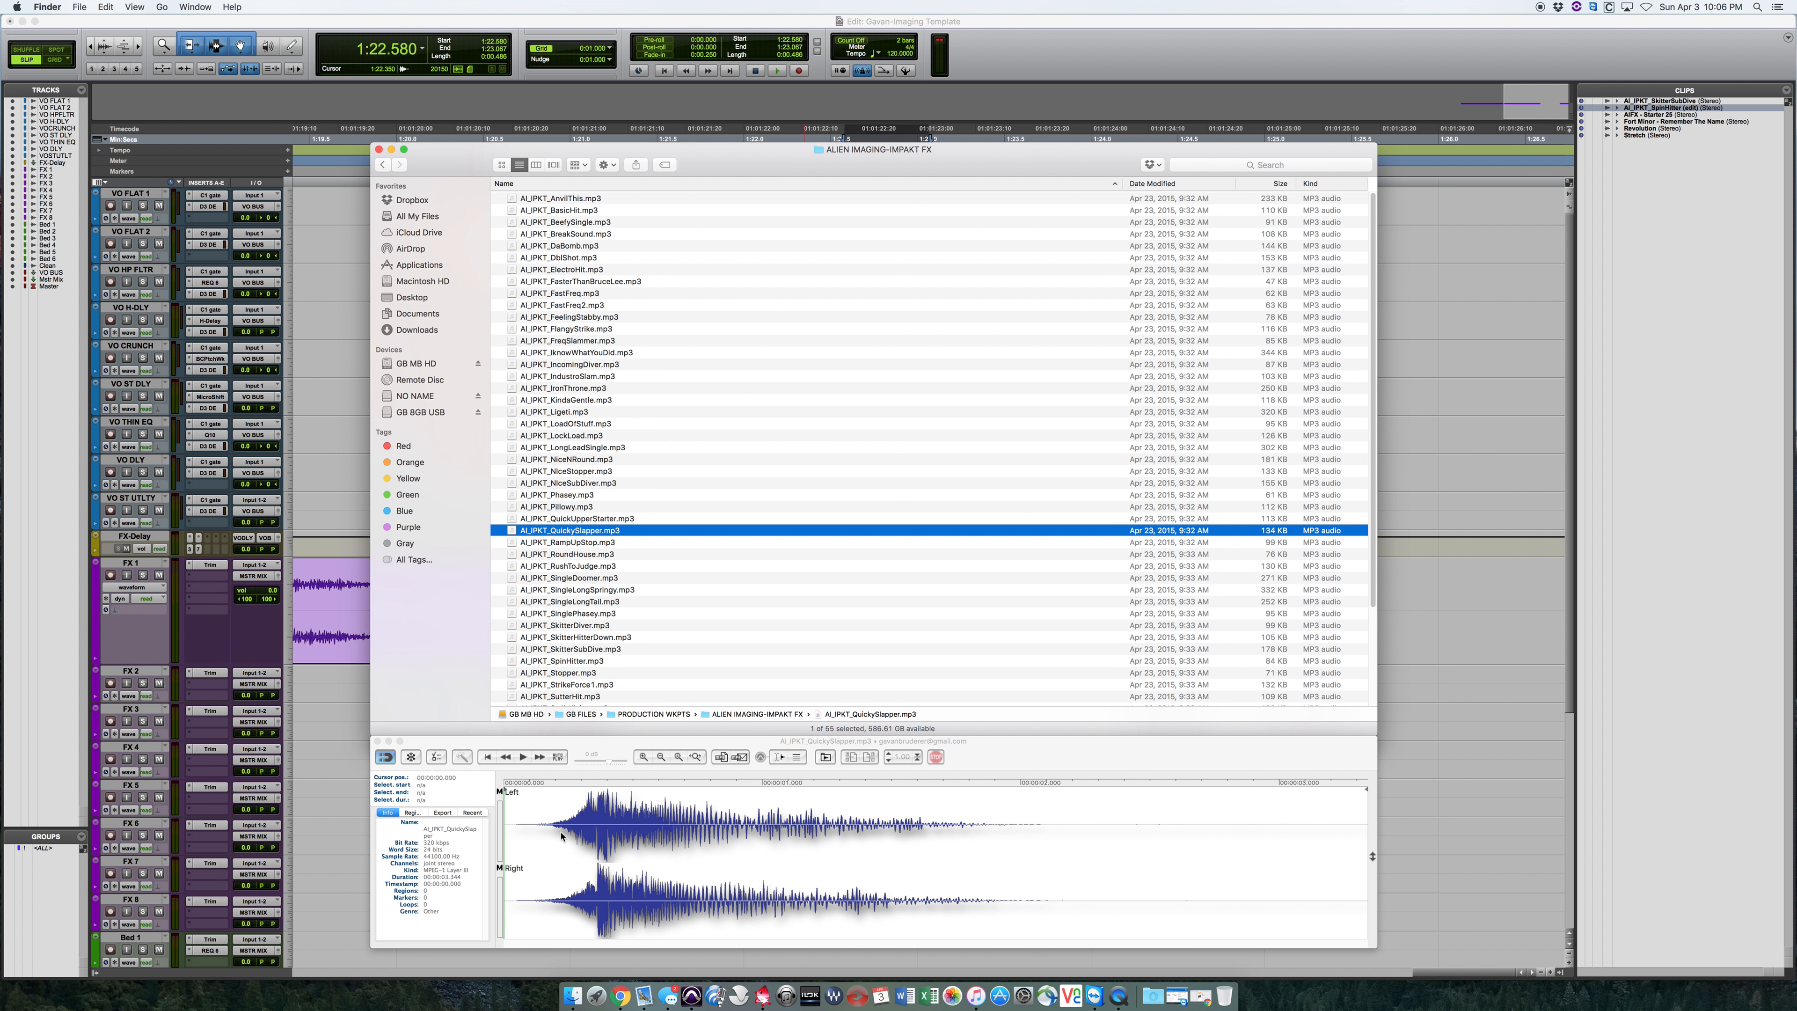
left_click_drag(527, 830, 633, 846)
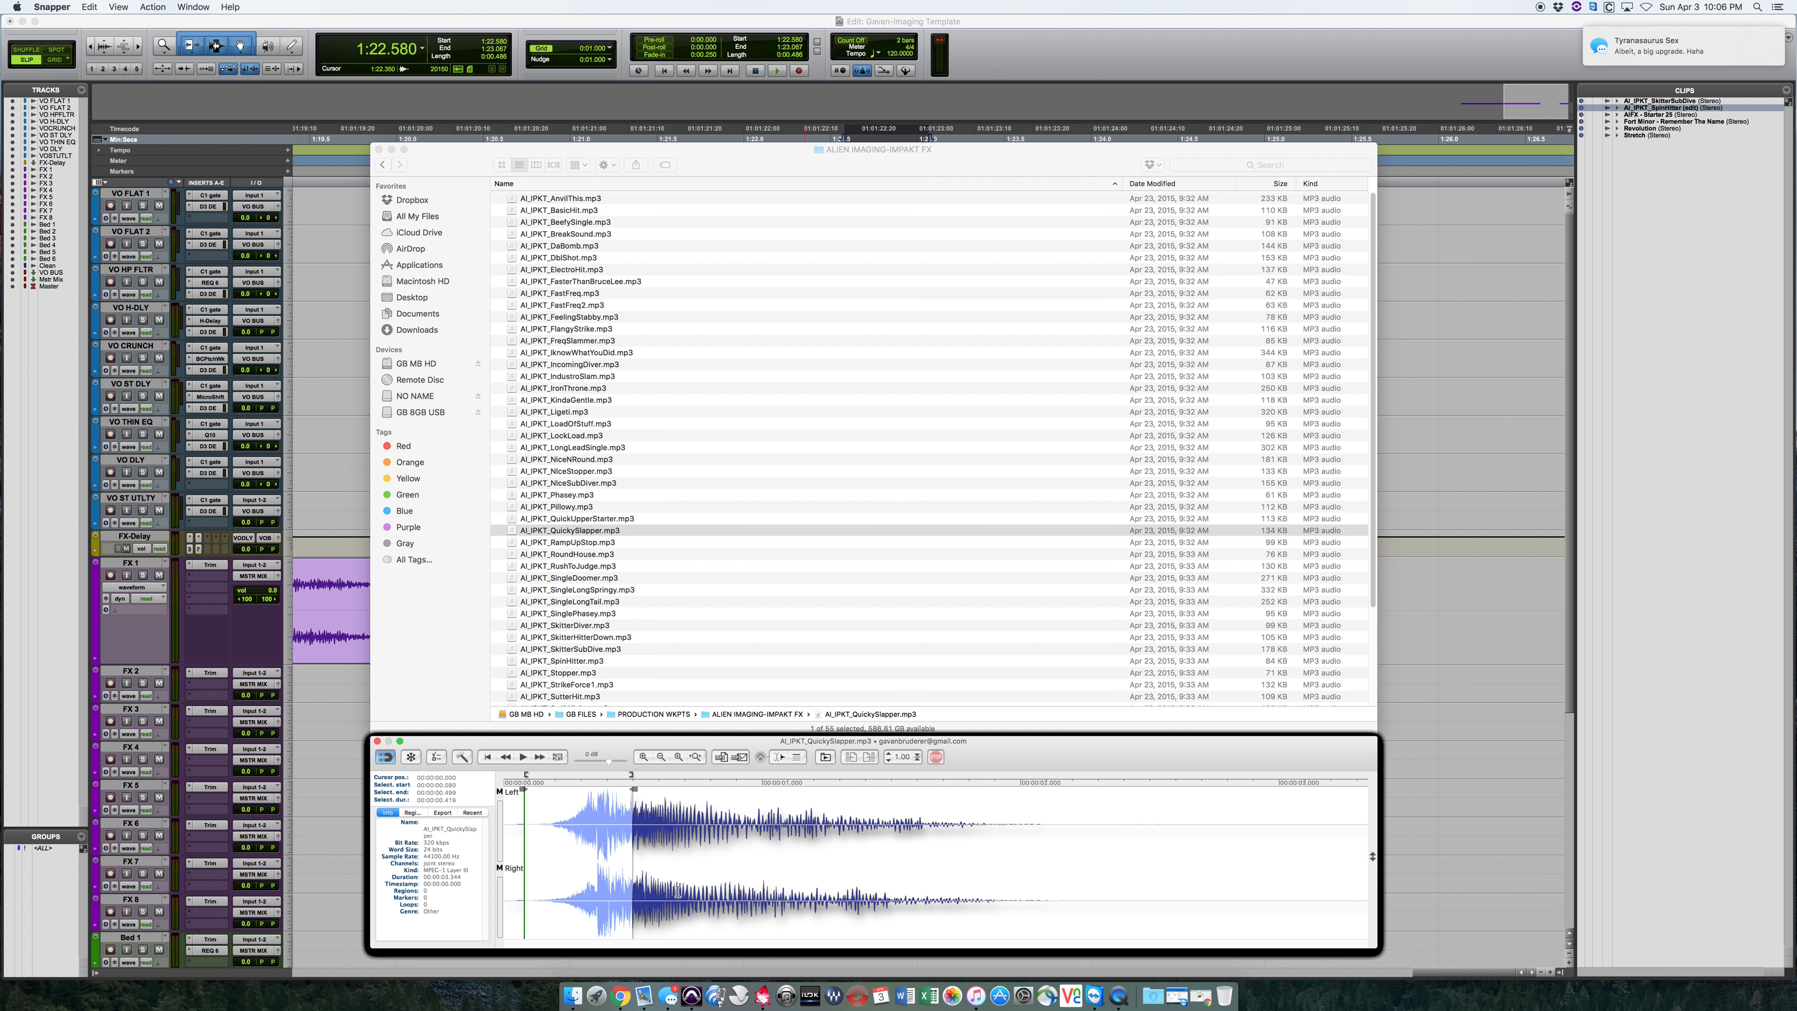
key("Return")
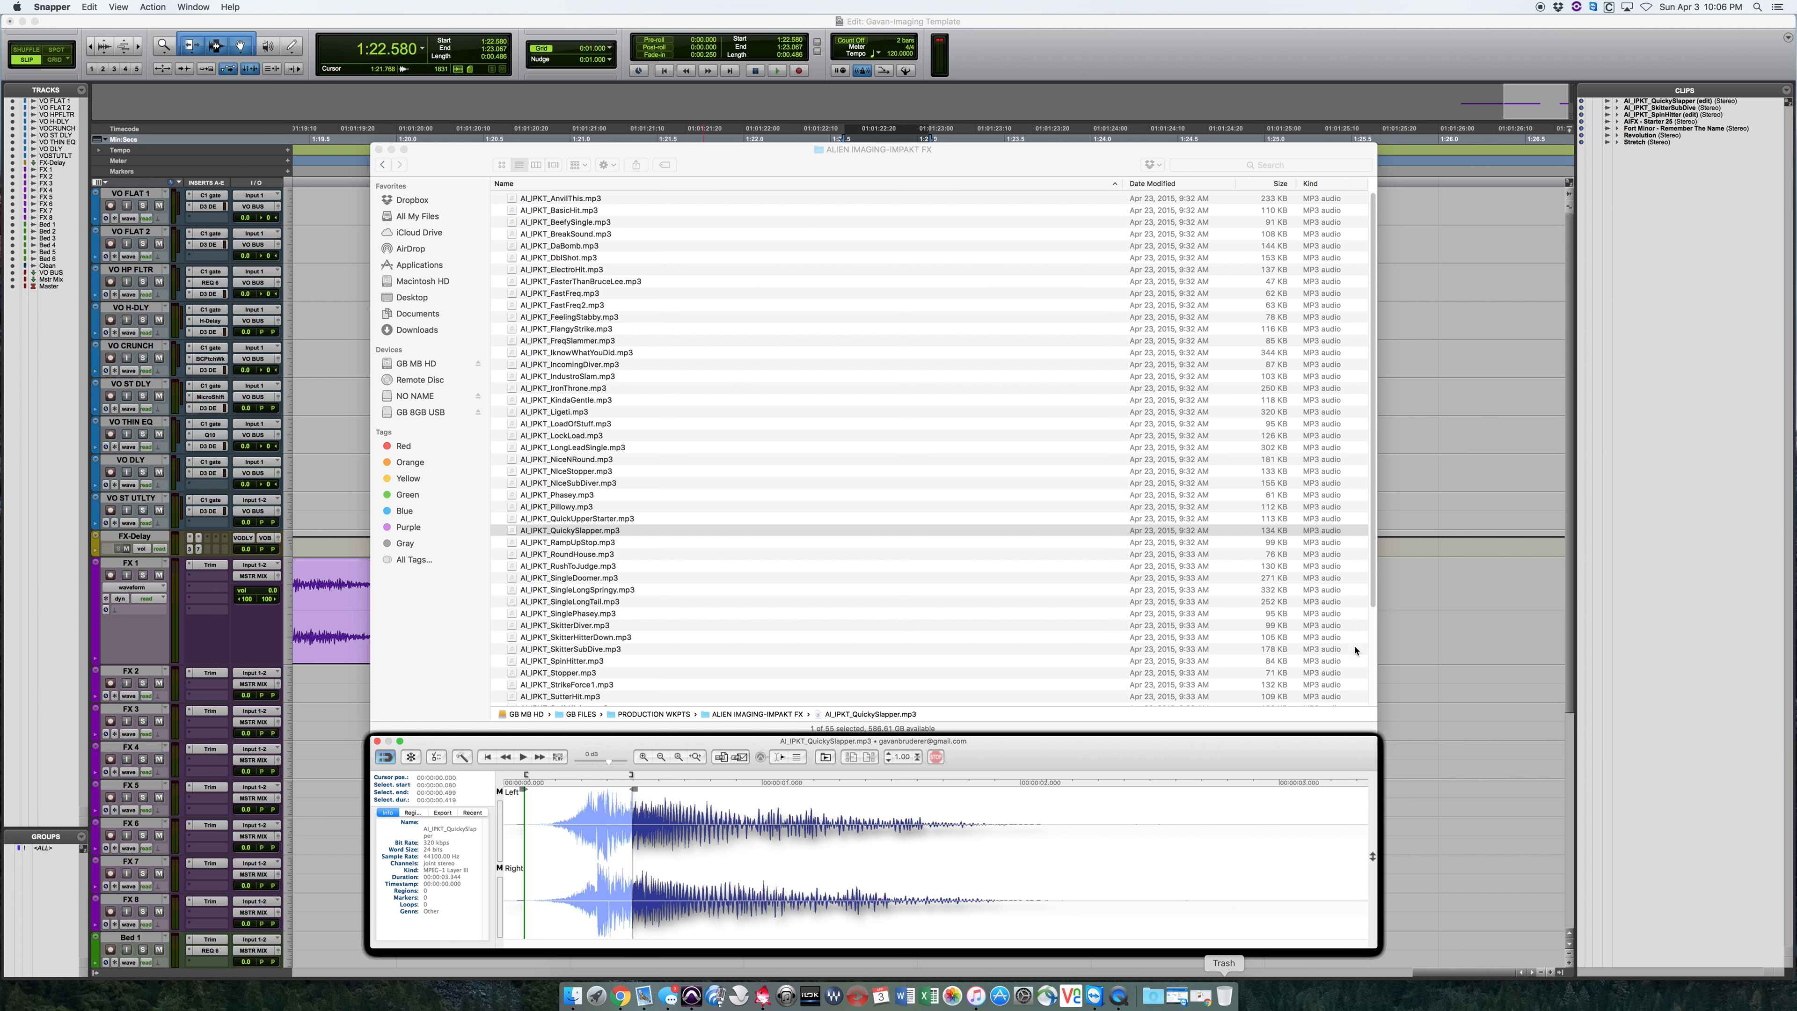
Move the AI_IPKT_QuickySlapper clip on FX 1 past the SpinHitter clip, starting at about 1:23.216
left_click(1405, 585)
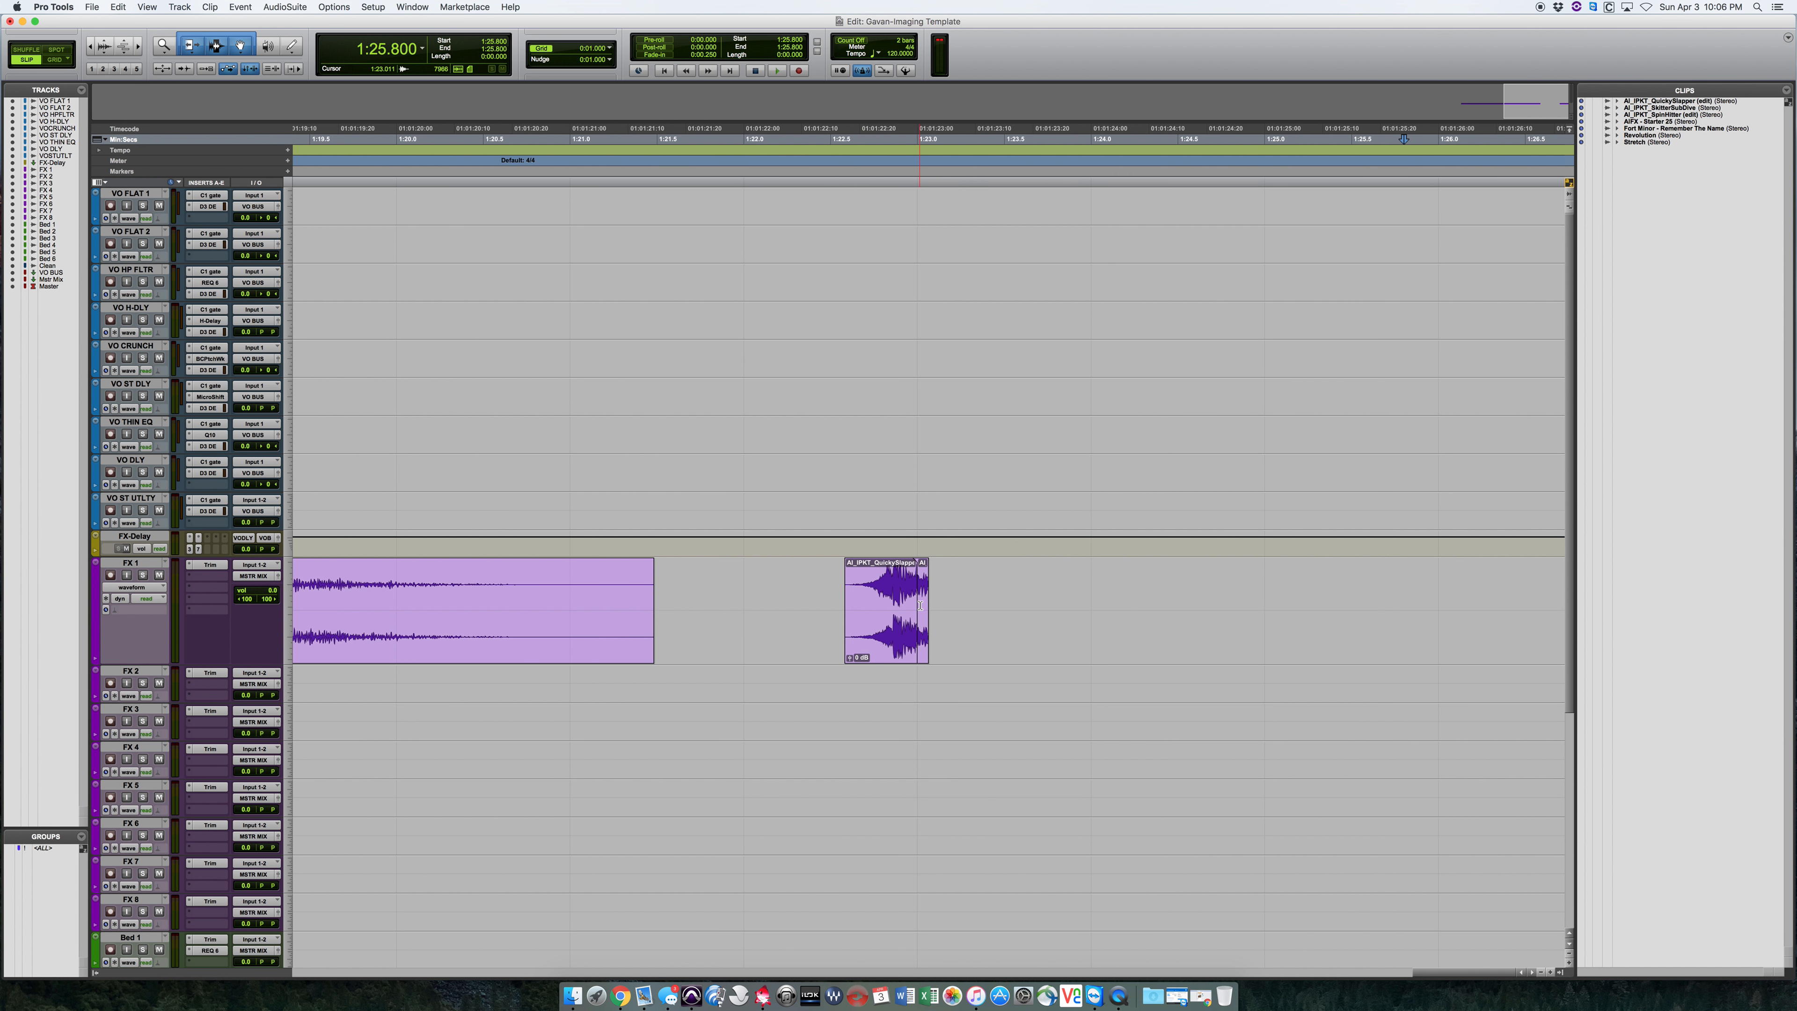
left_click_drag(884, 644, 994, 641)
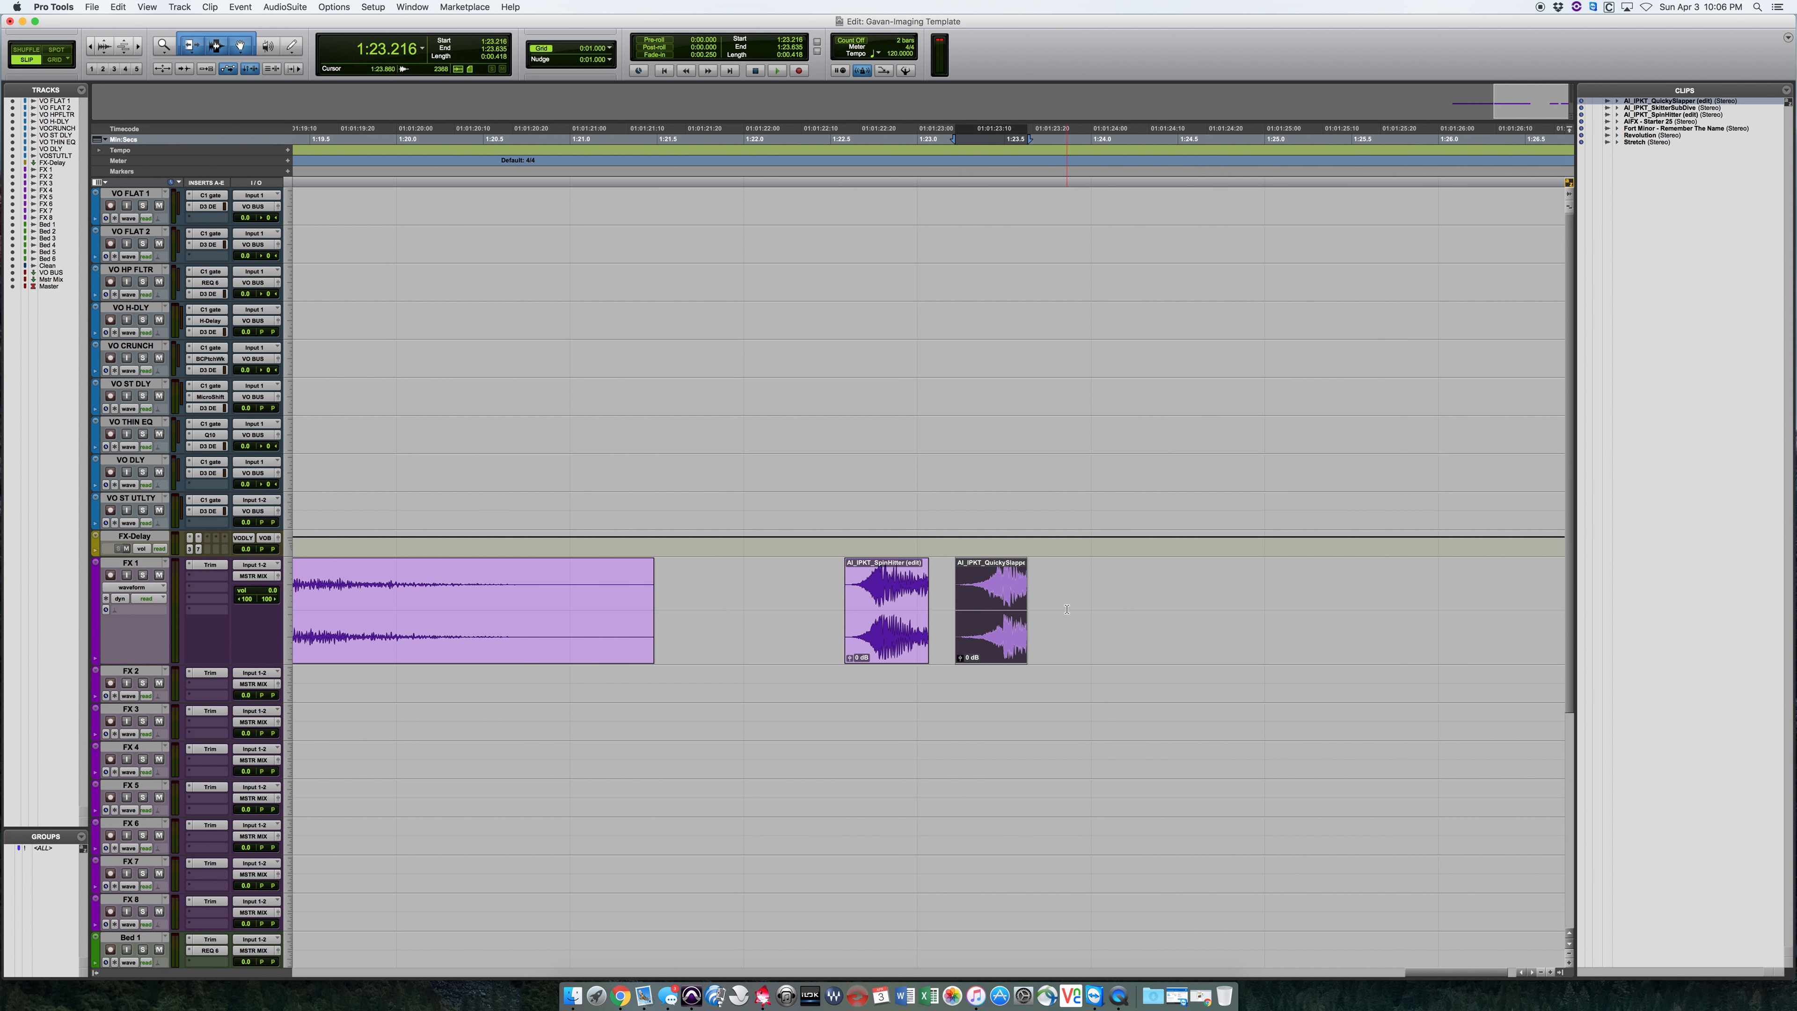
Delete all the spotted clips from the FX 1 track and return the edit cursor to the start of the session
left_click_drag(1121, 602, 1172, 569)
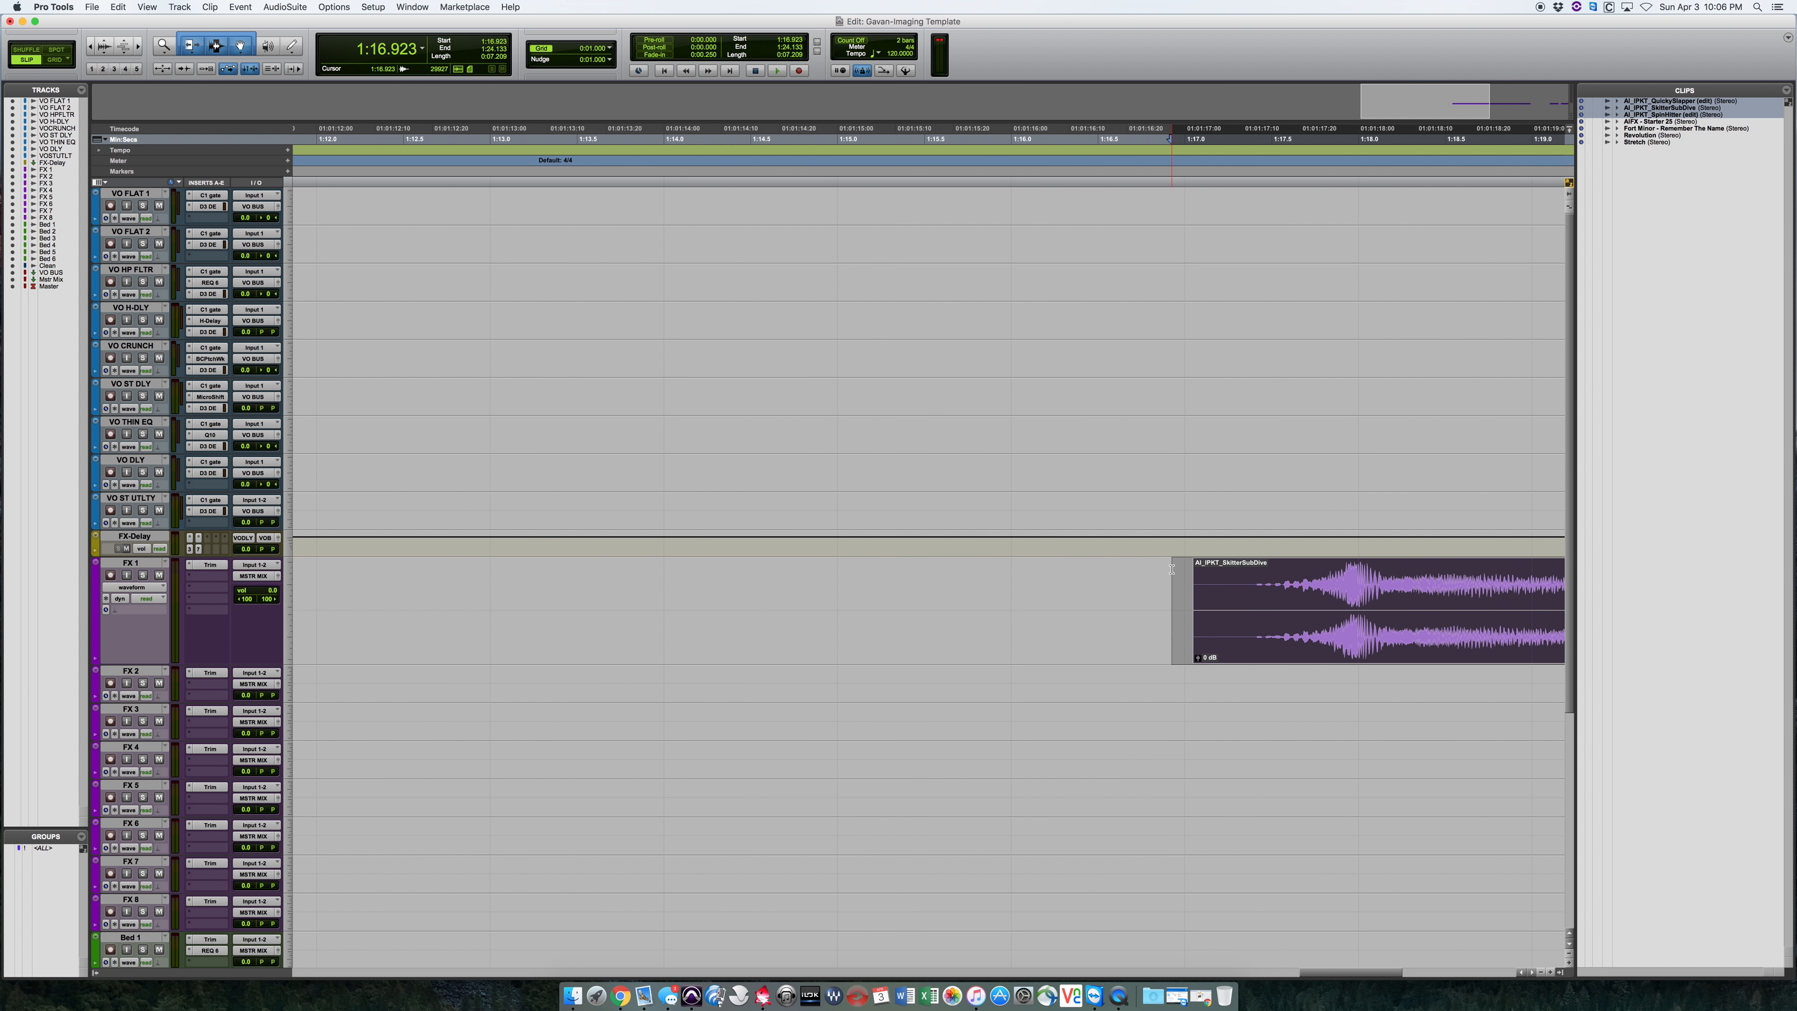
key("Delete")
key("r")
key("r")
key("r")
key("r")
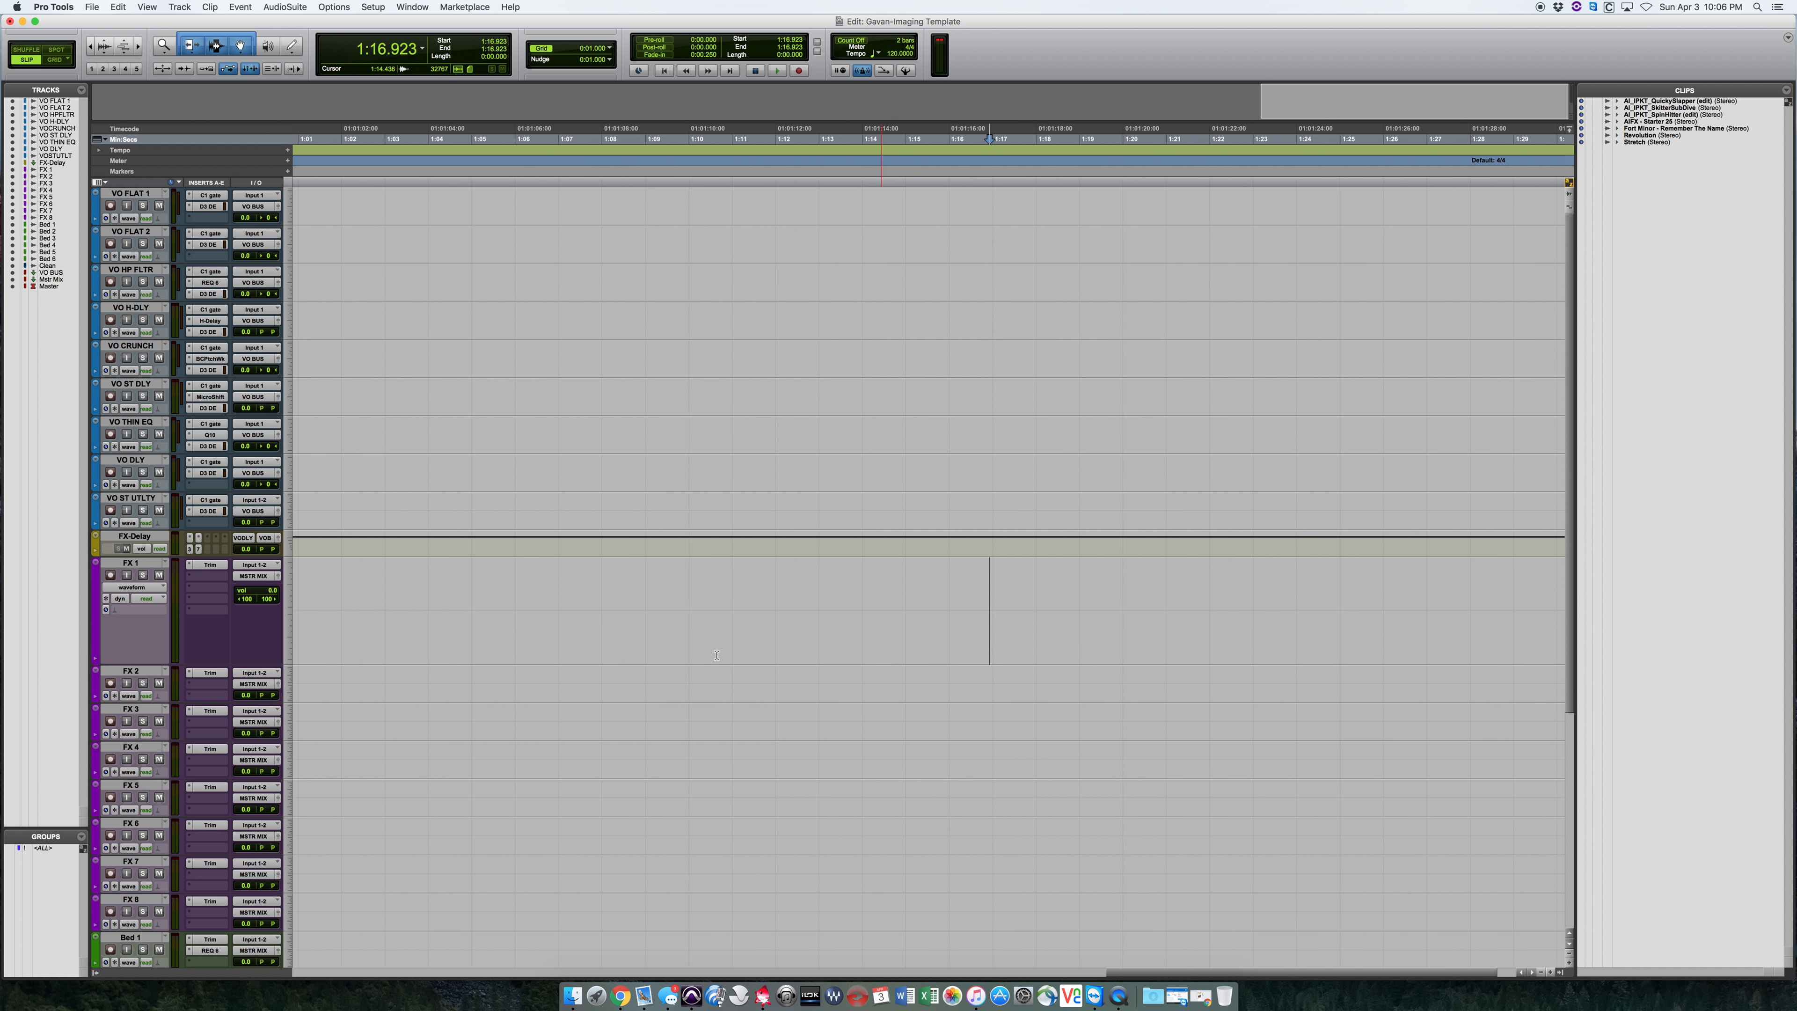
key("r")
left_click(426, 591)
key("Return")
key("t")
key("t")
key("t")
key("t")
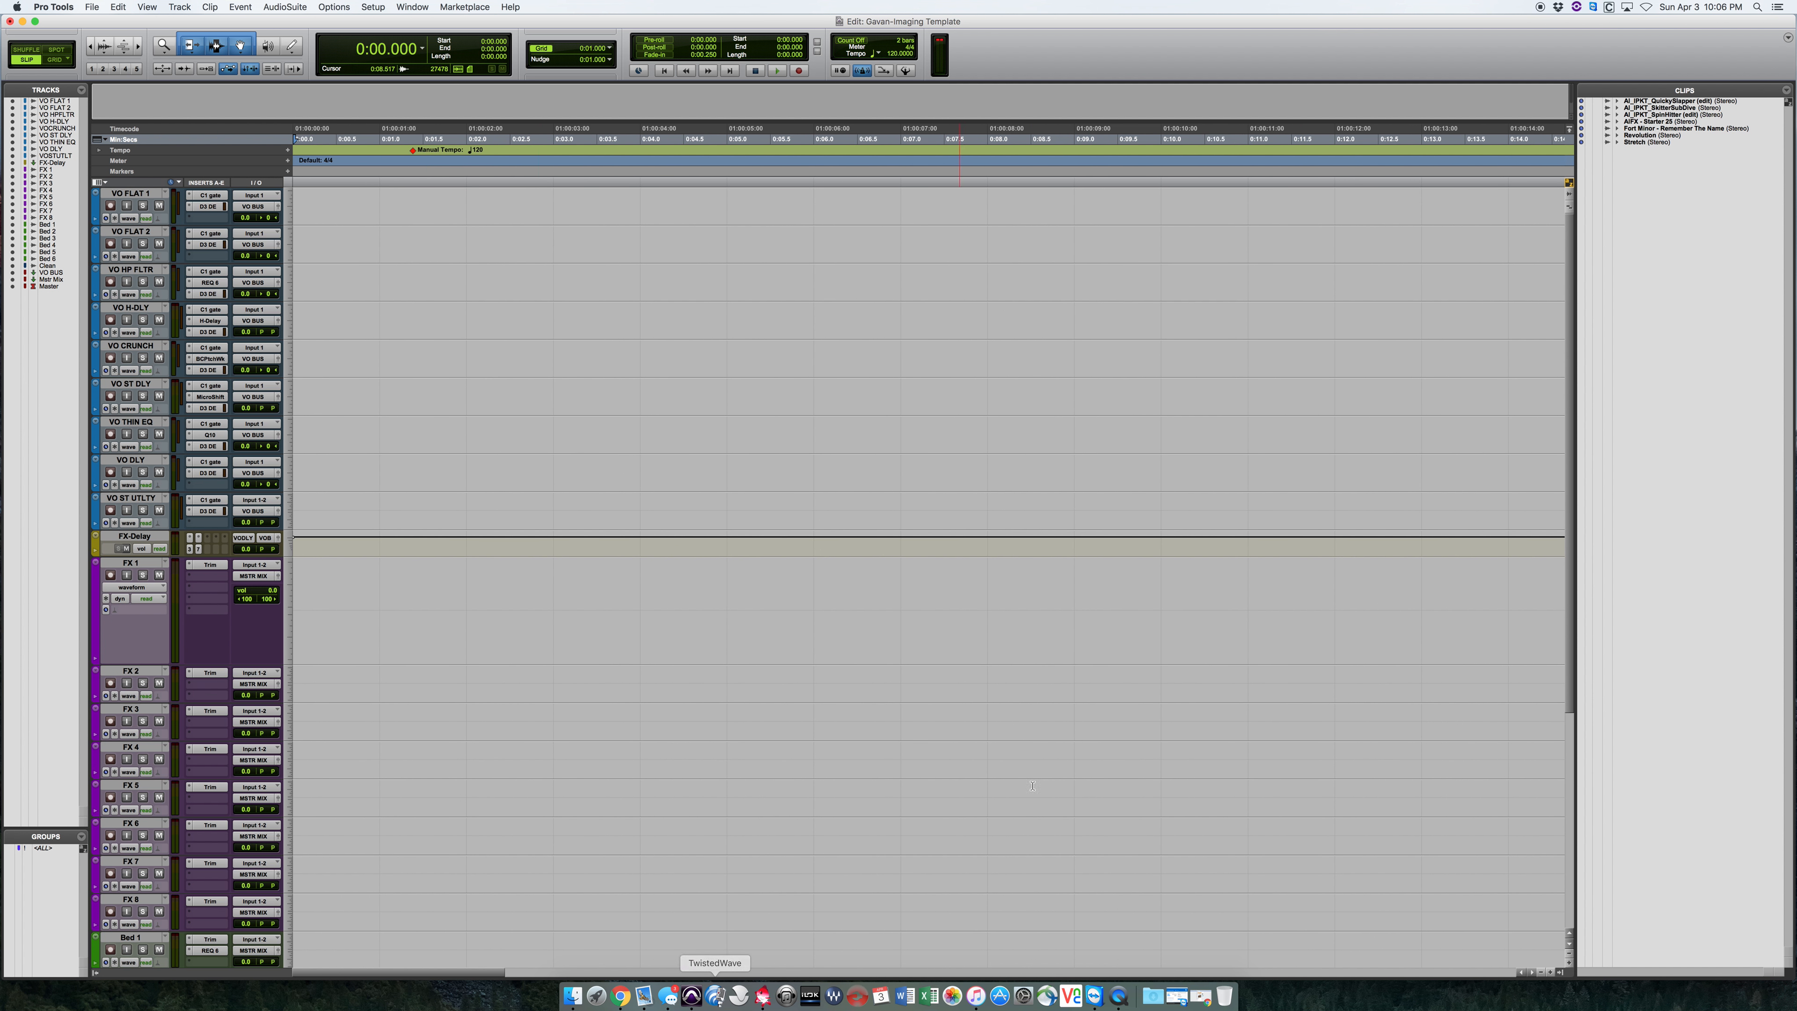
Undo the clip deletion and the last clip move, and select the AI_IPKT_SkitterSubDive clip on FX 1
key("super+z")
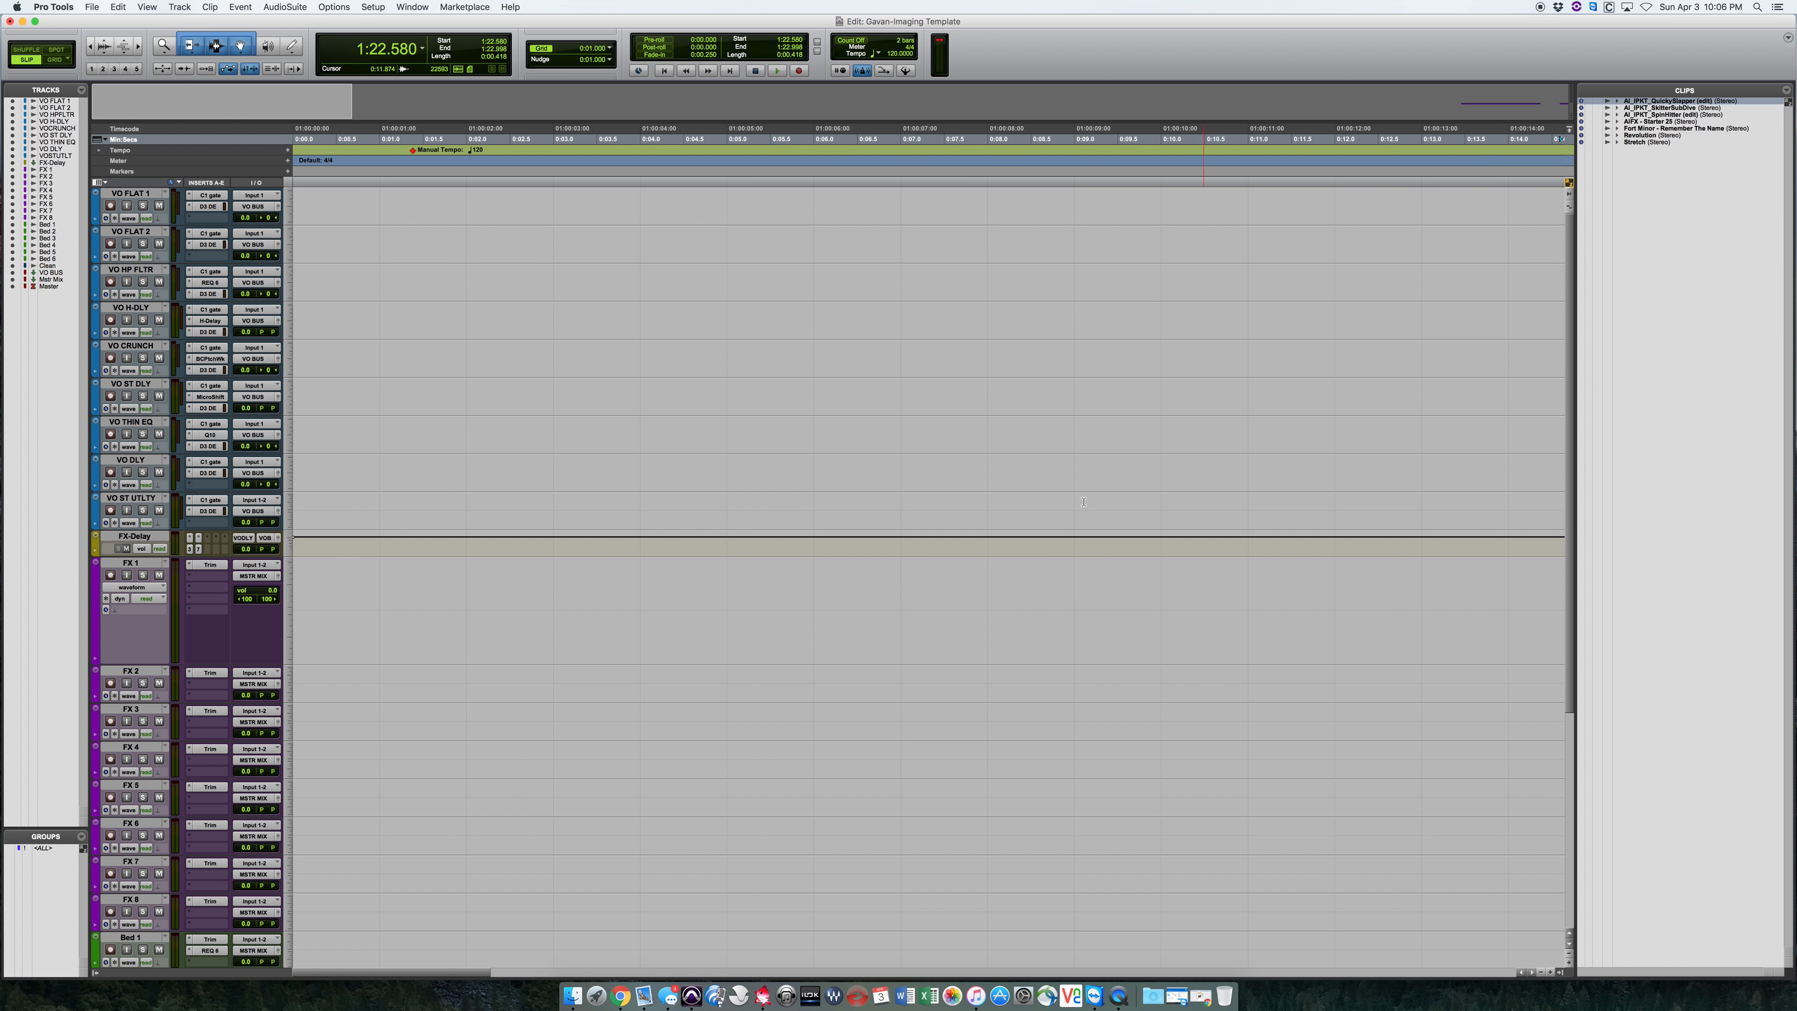
key("r")
key("r")
key("r")
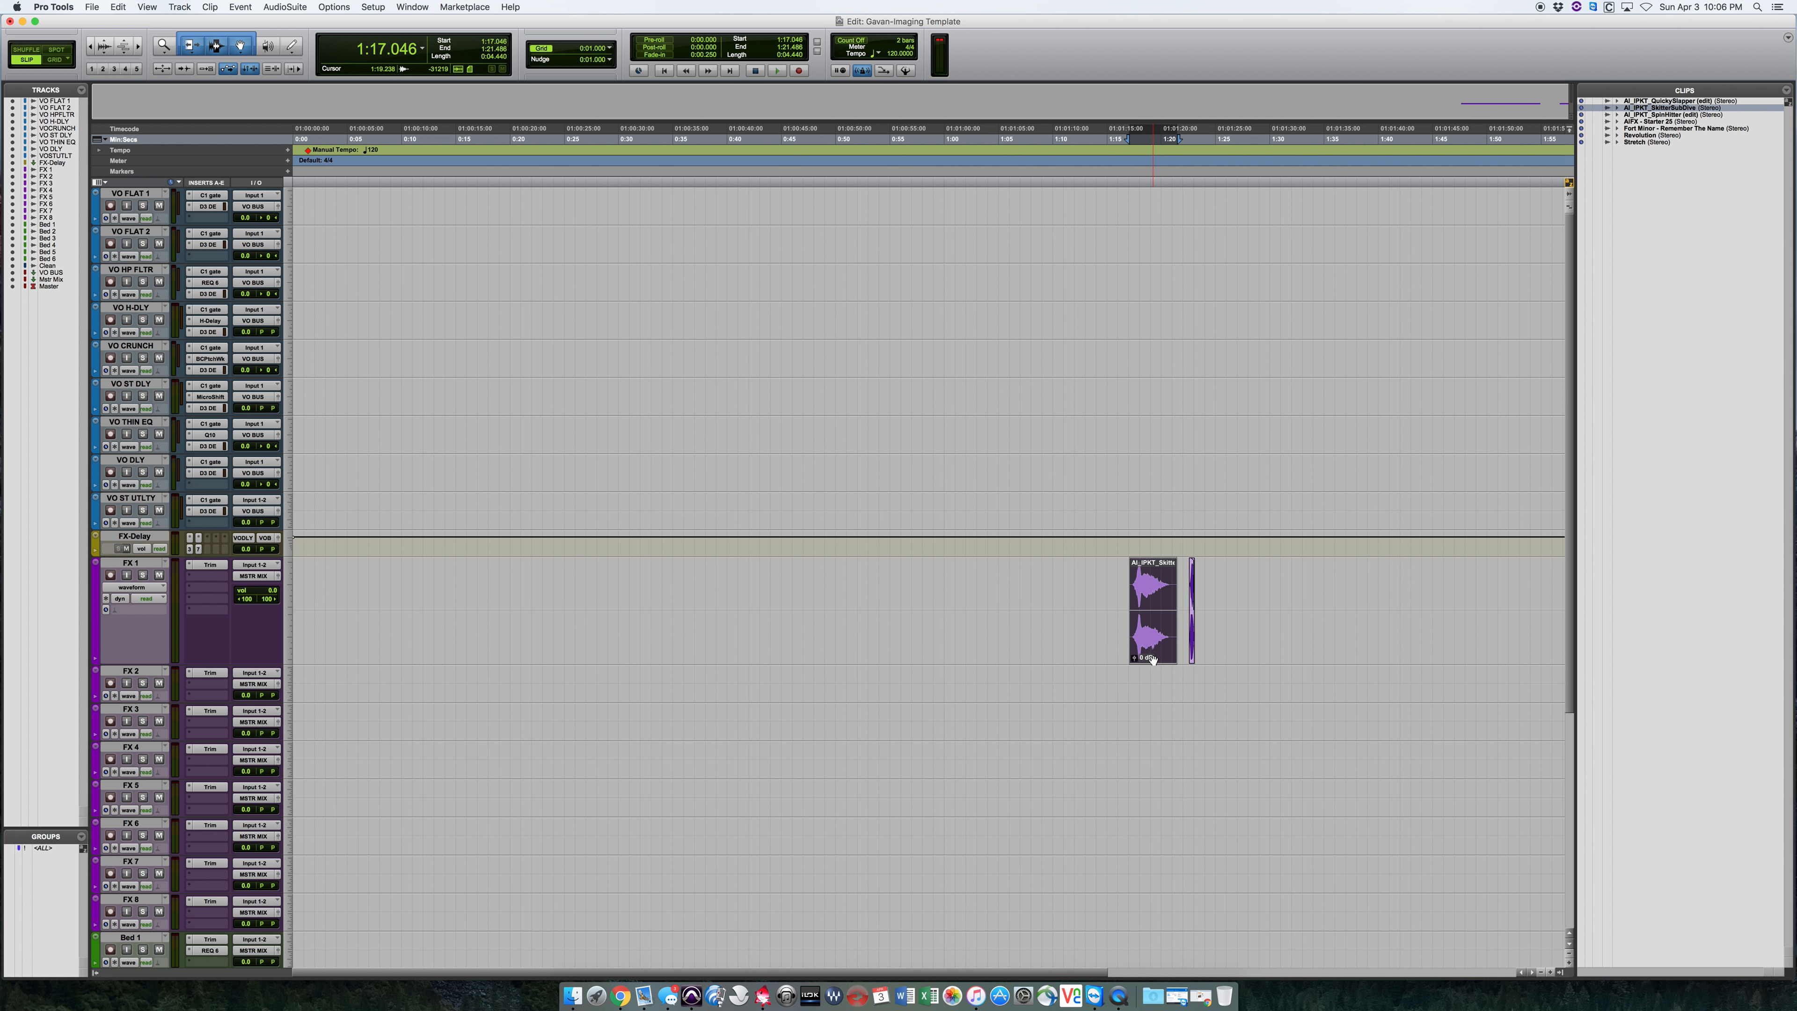
left_click(1150, 641)
Reveal the AI_IPKT_SkitterSubDive clip's audio file in Finder from the Clips list
right_click(1679, 74)
left_click(1640, 113)
right_click(1650, 111)
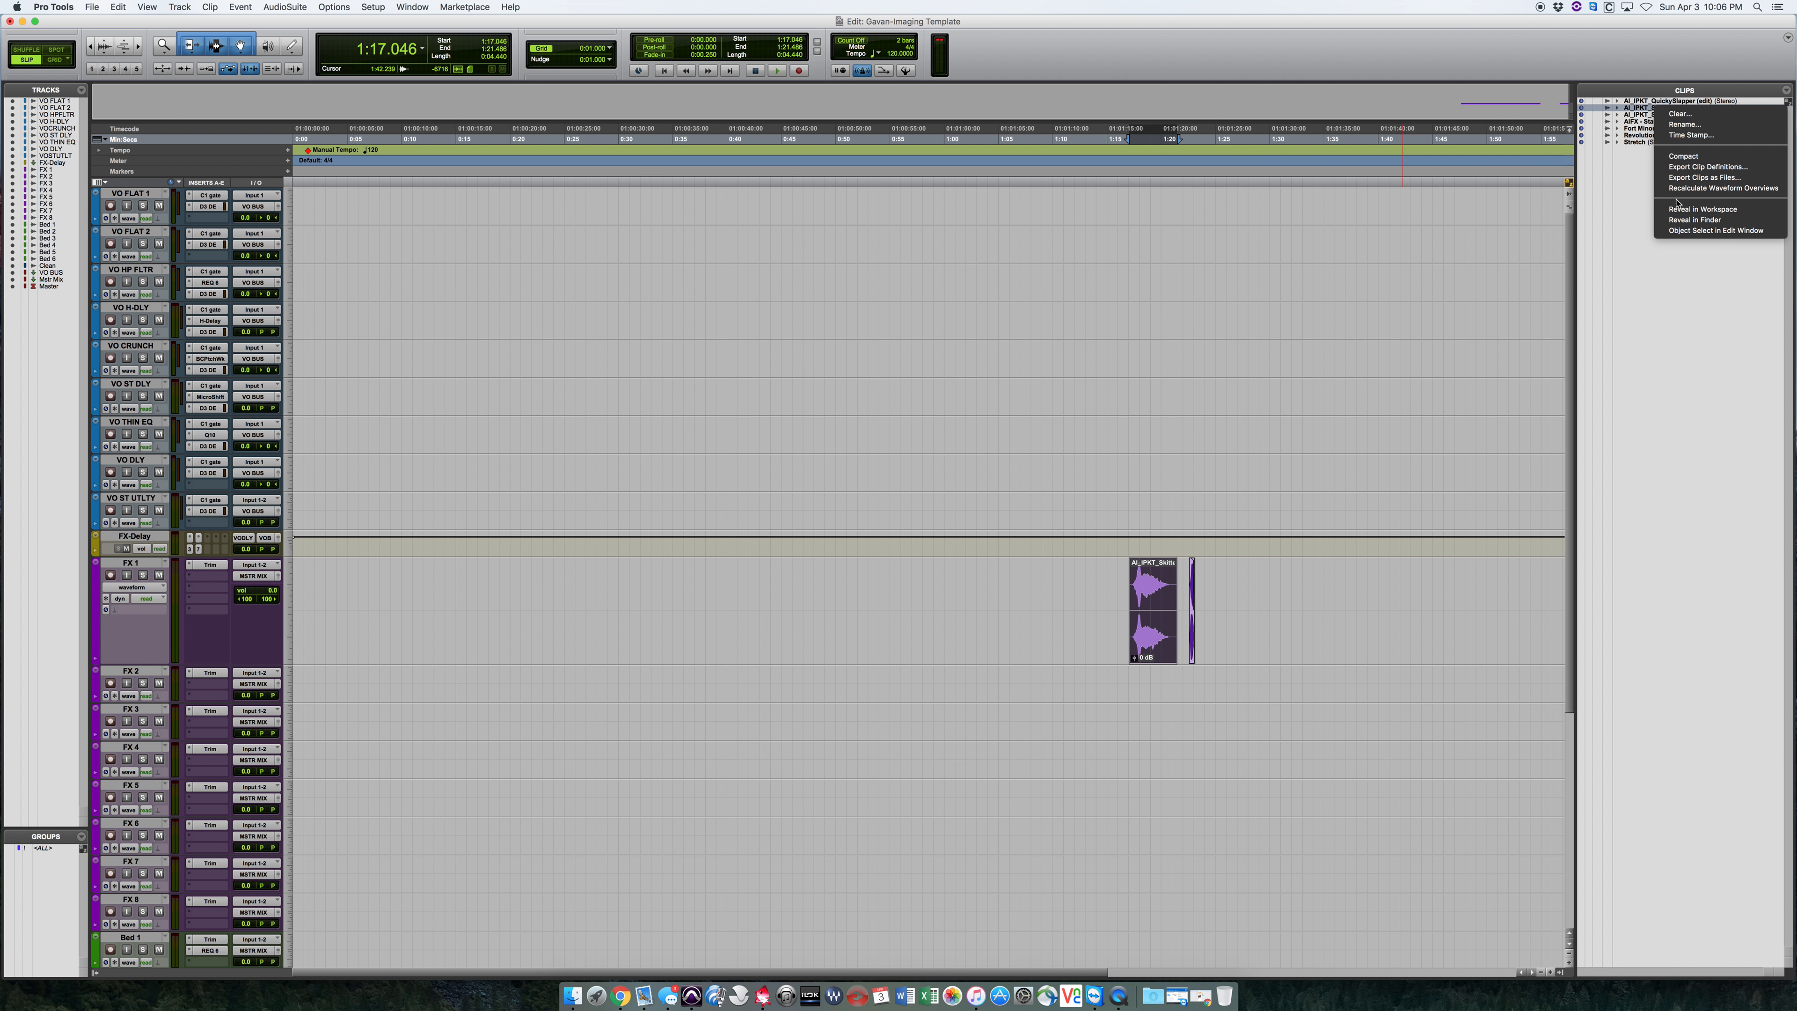
left_click(1682, 220)
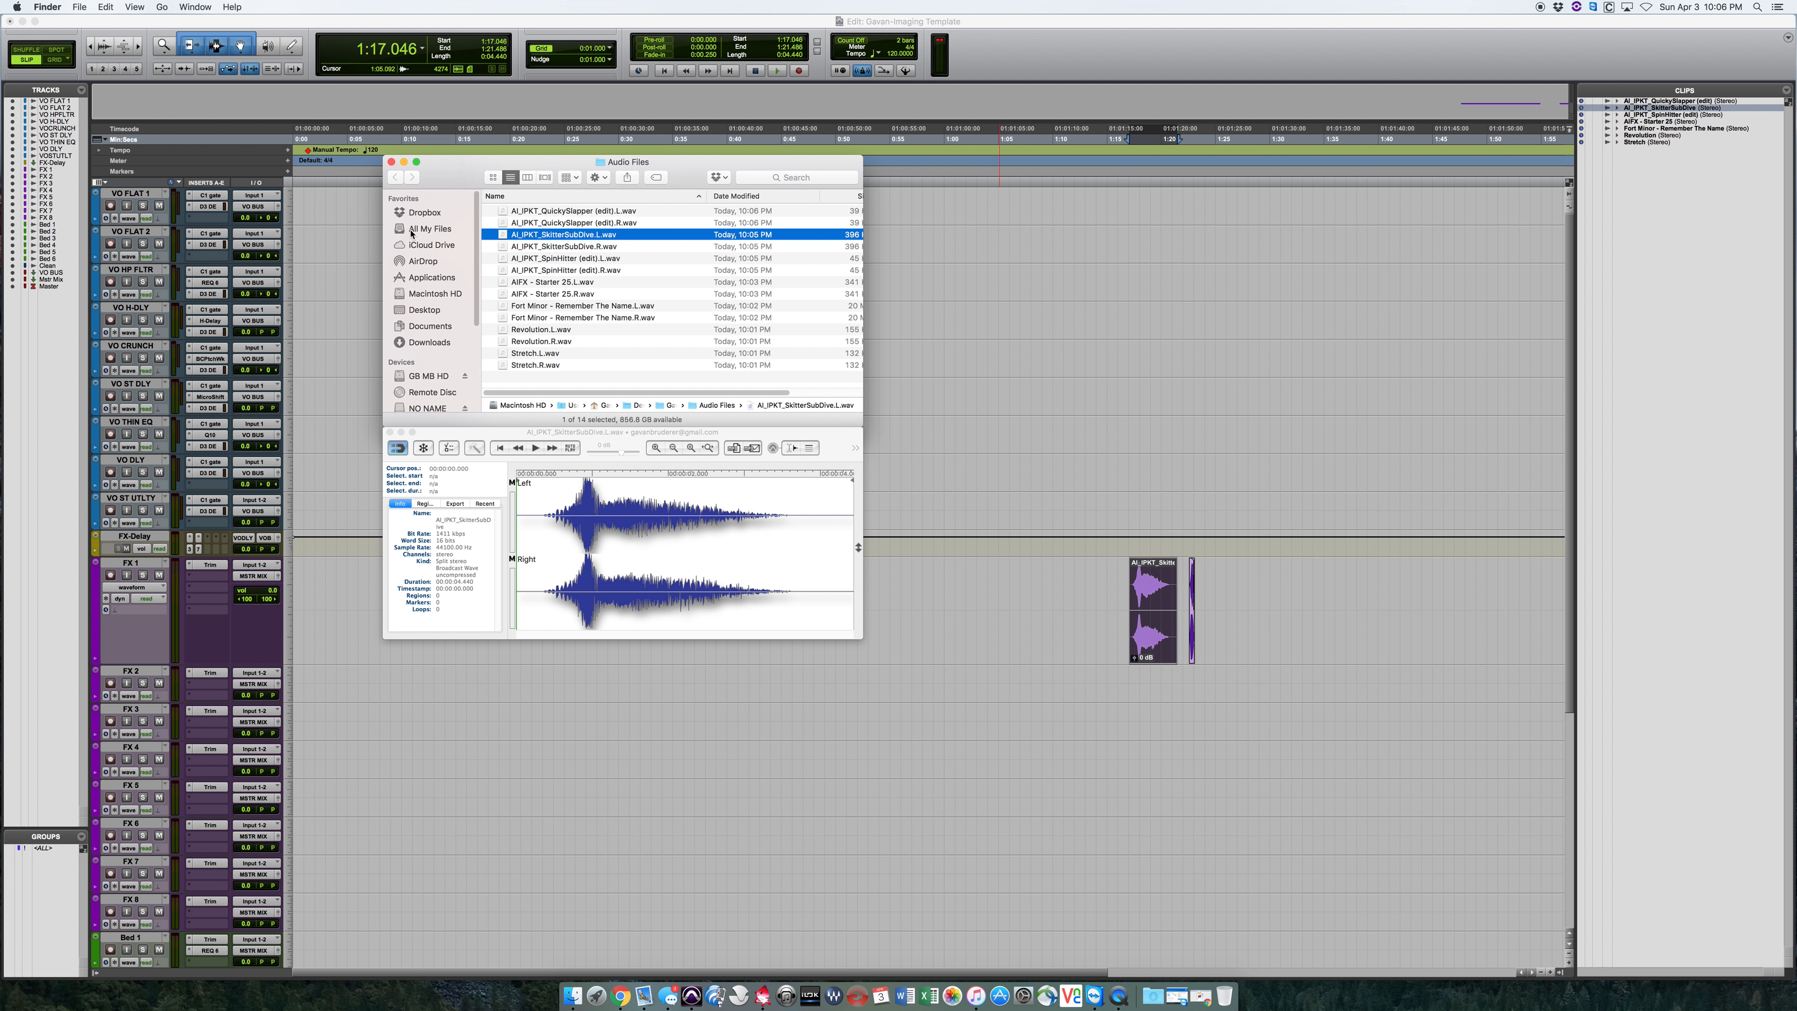
Examine the session folder and its session file in Finder, and reopen its Audio Files folder
double_click(670, 405)
left_click(547, 246)
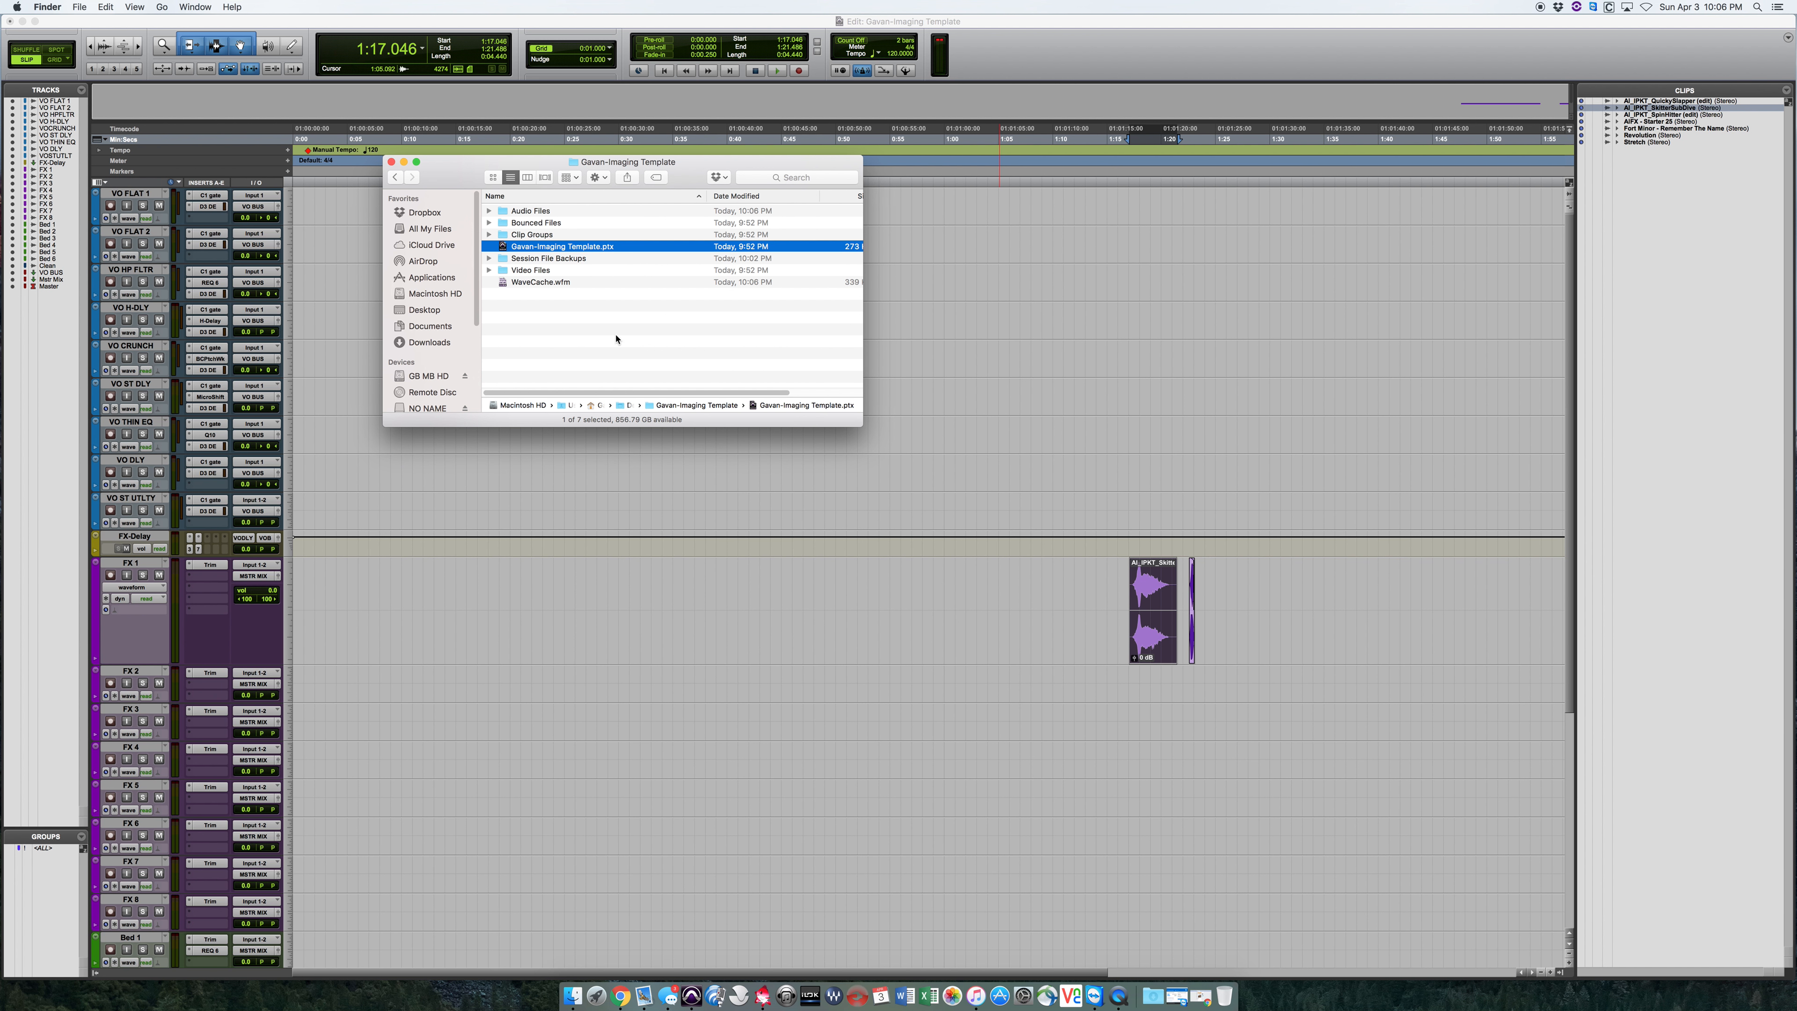
key("super+a")
left_click(550, 336)
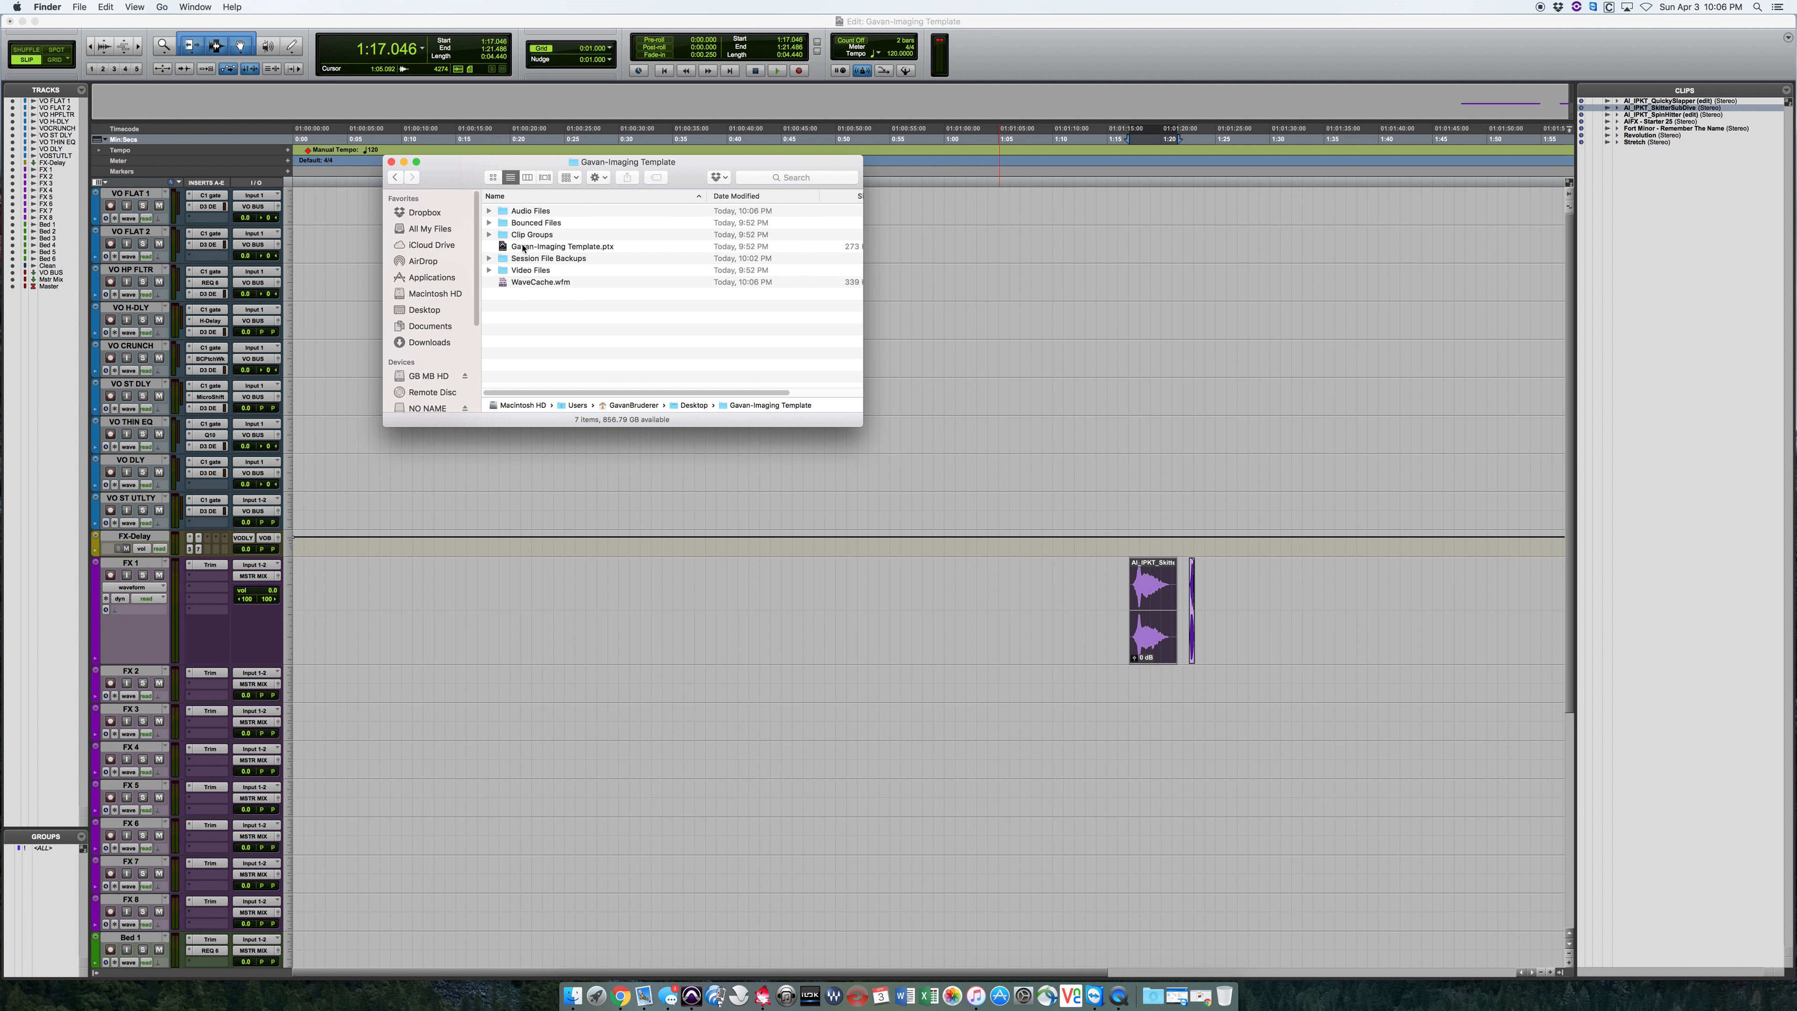
double_click(535, 211)
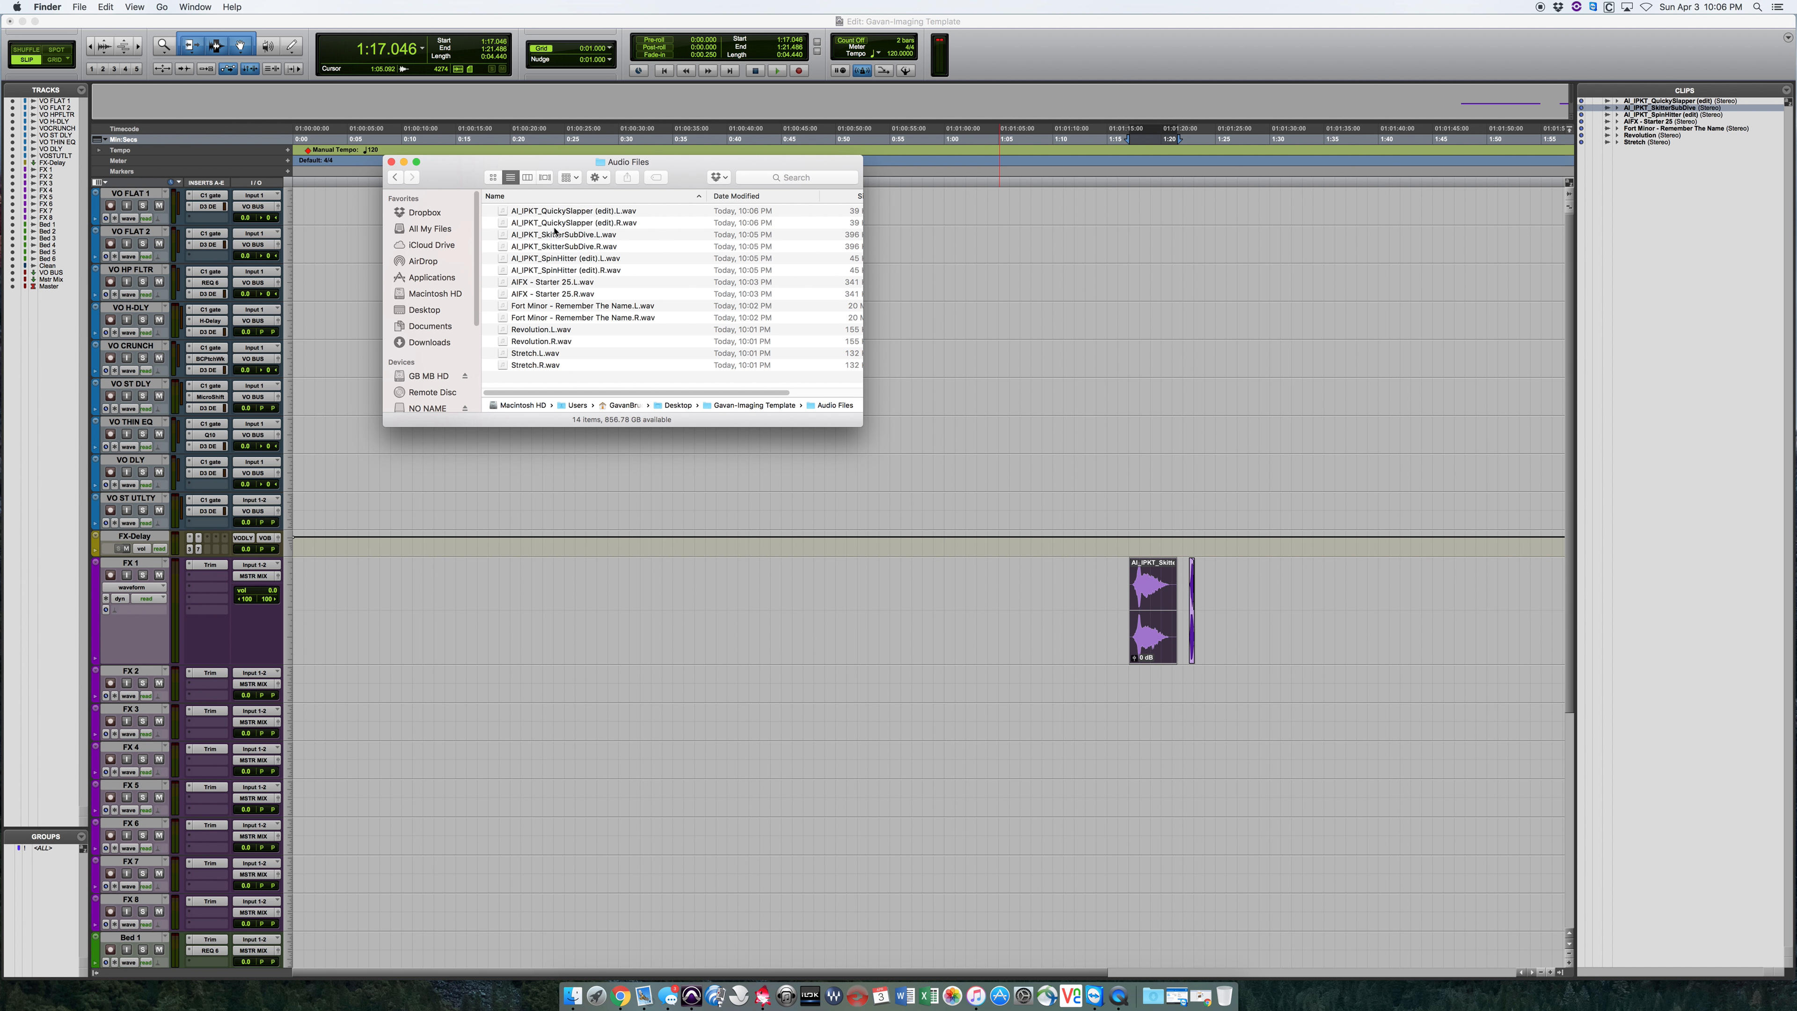
Close the Audio Files and ALIEN IMAGING-IMPAKT FX Finder windows together with the Snapper window
left_click(398, 162)
key("space")
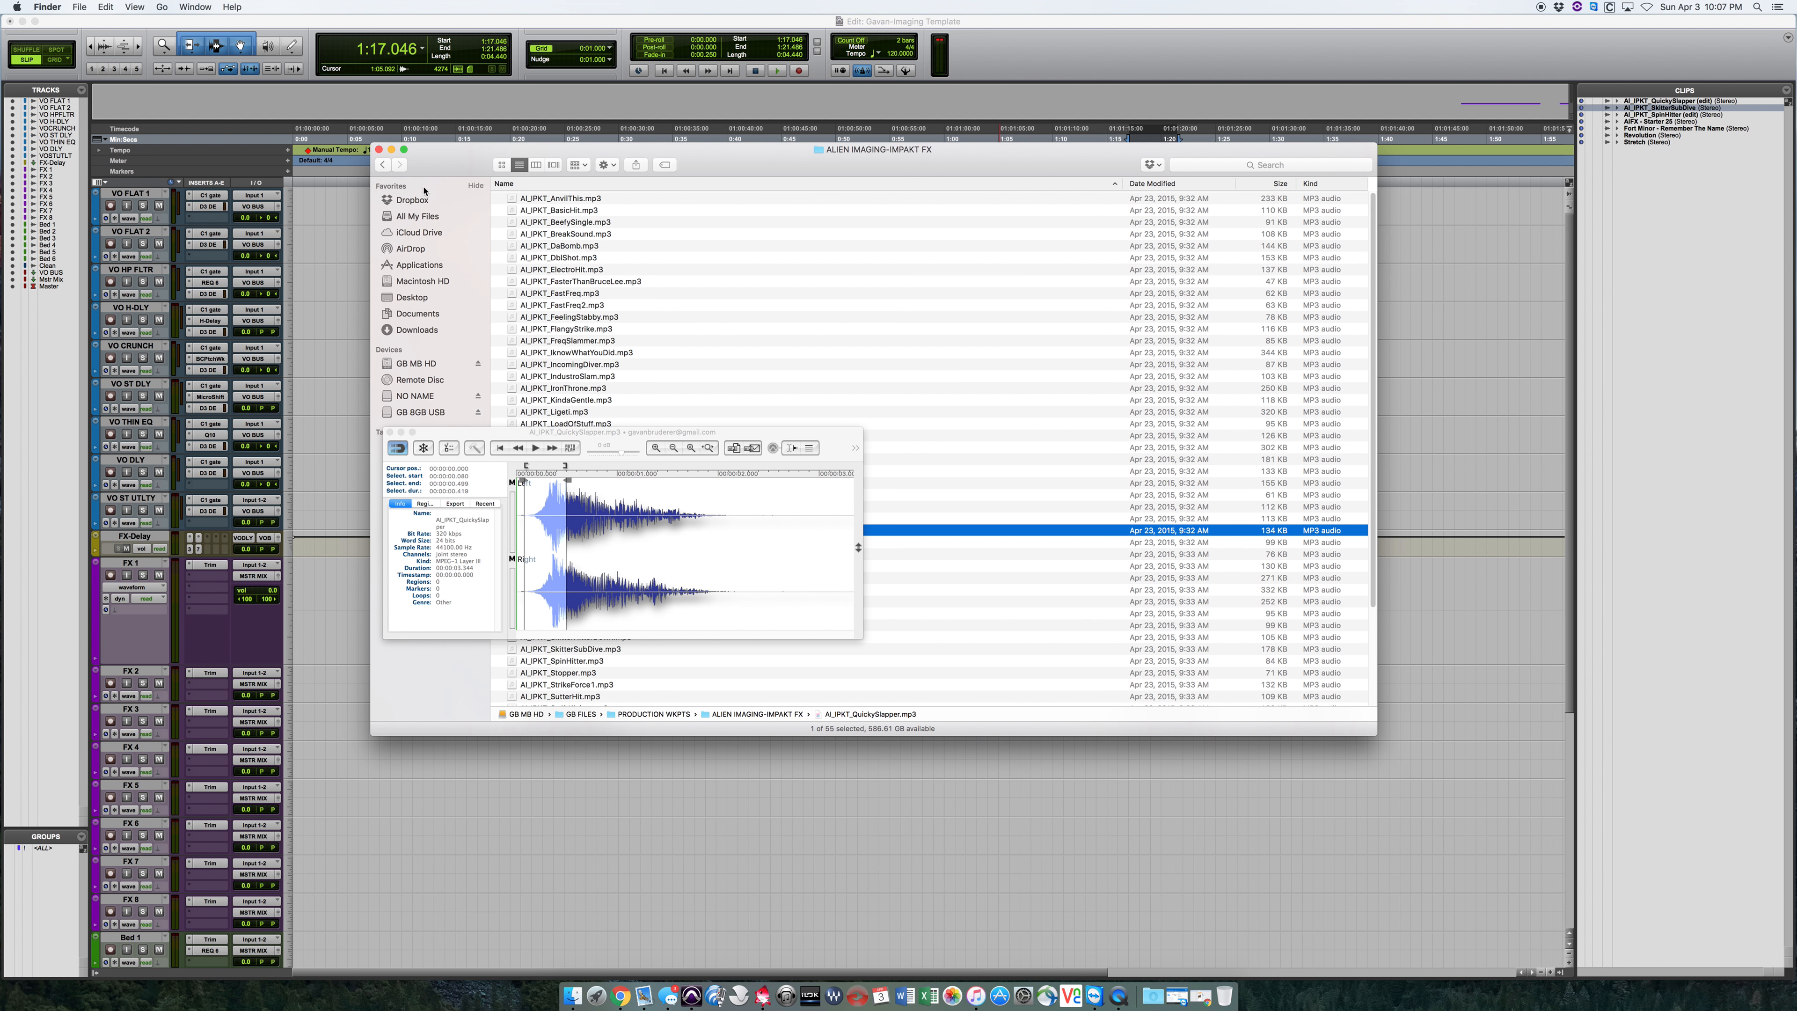
left_click(379, 150)
left_click(389, 432)
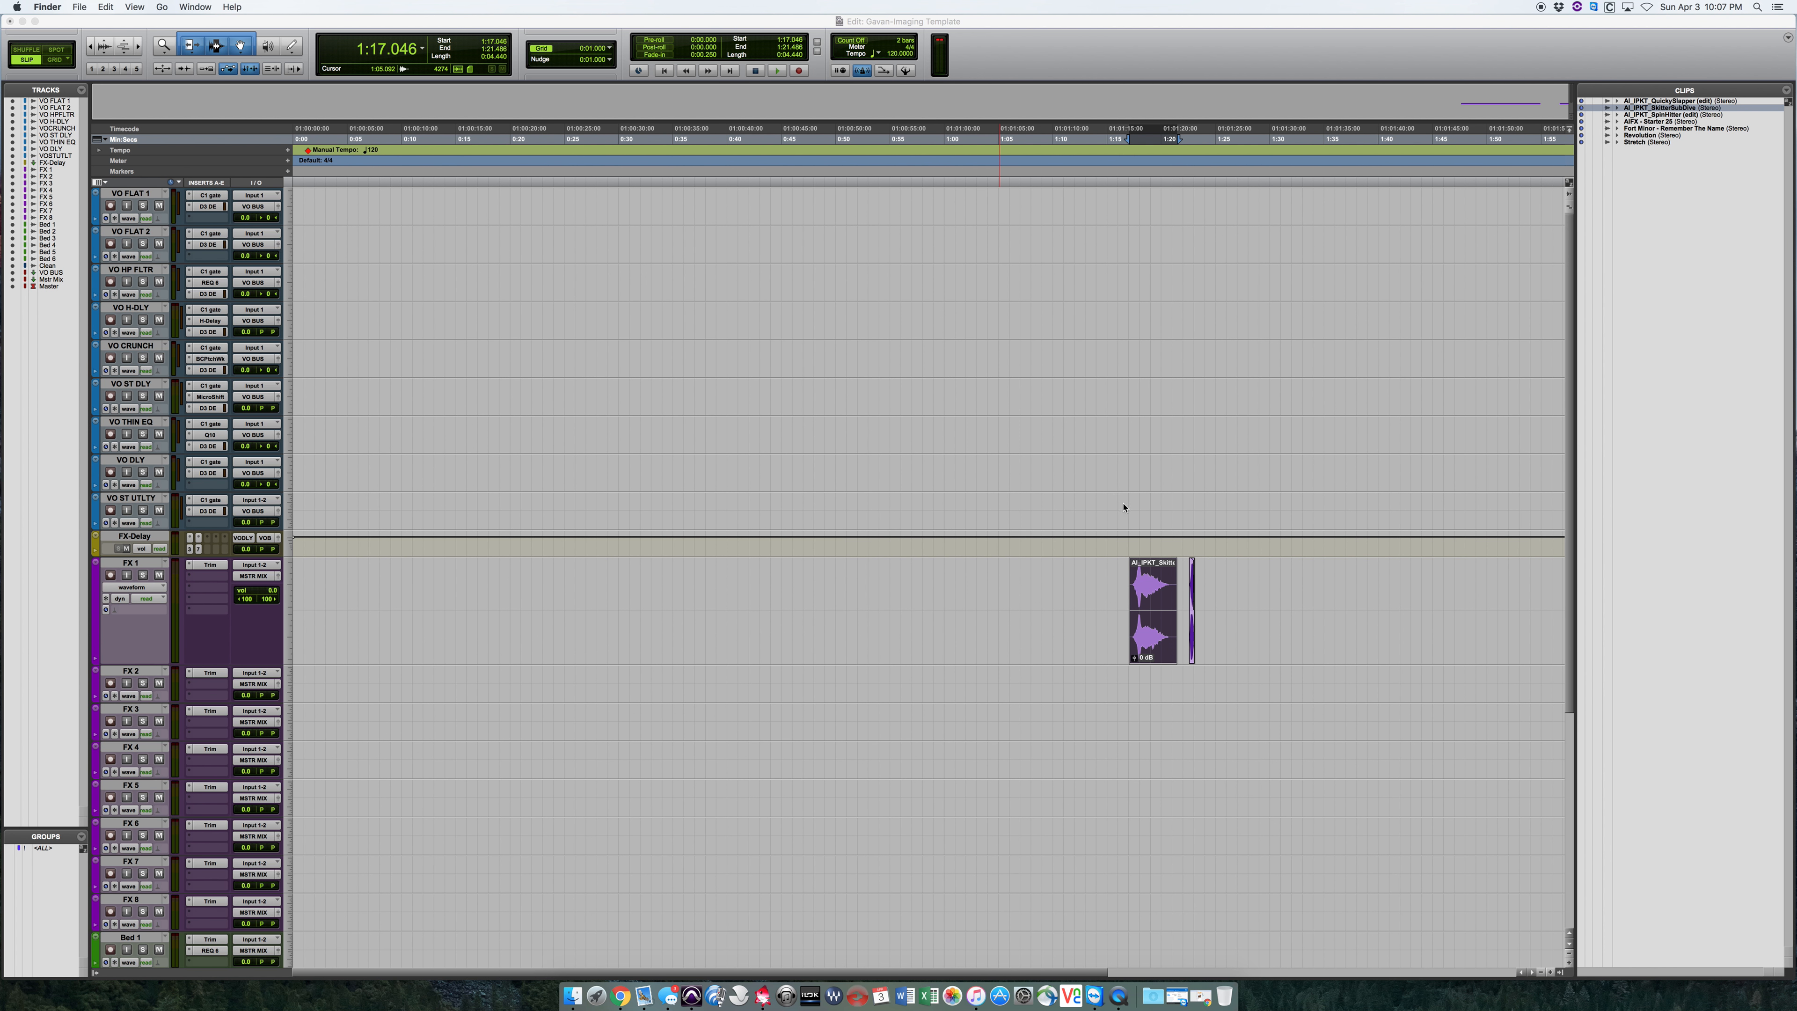
Delete all clips from the FX 1 track and place the edit cursor there at about 0:23.230
left_click_drag(1232, 598, 1056, 592)
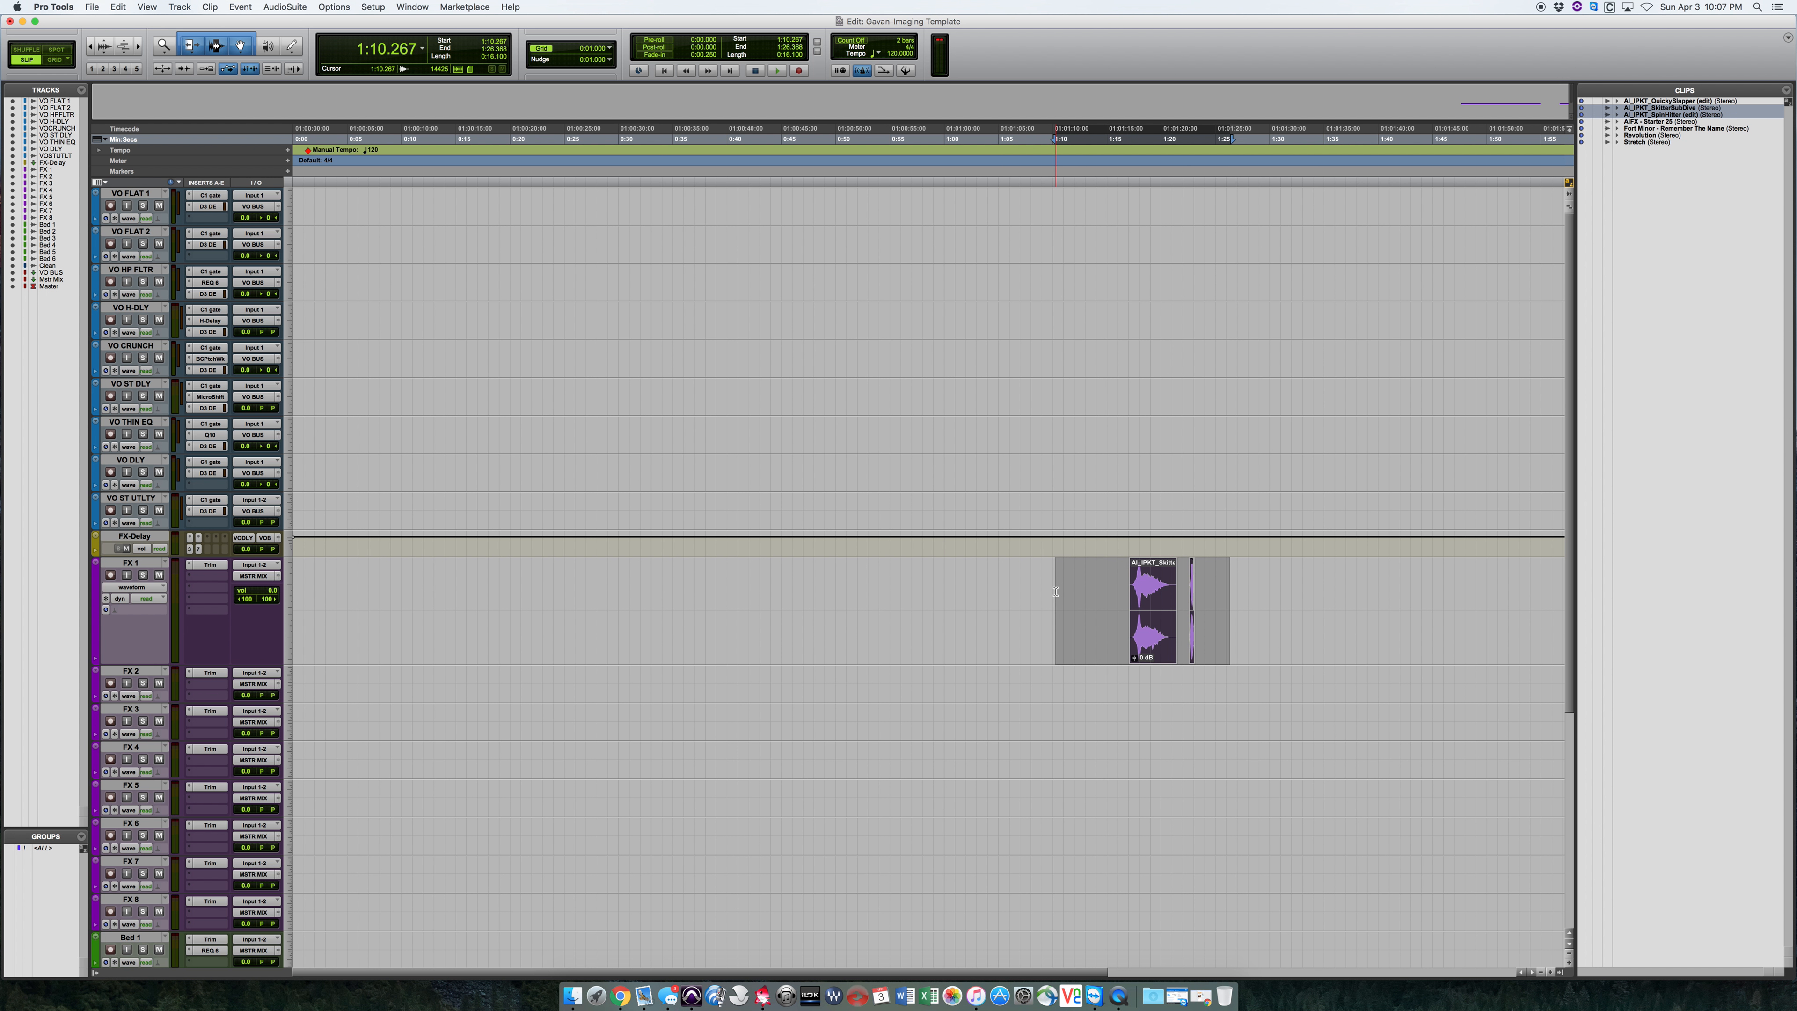
key("Delete")
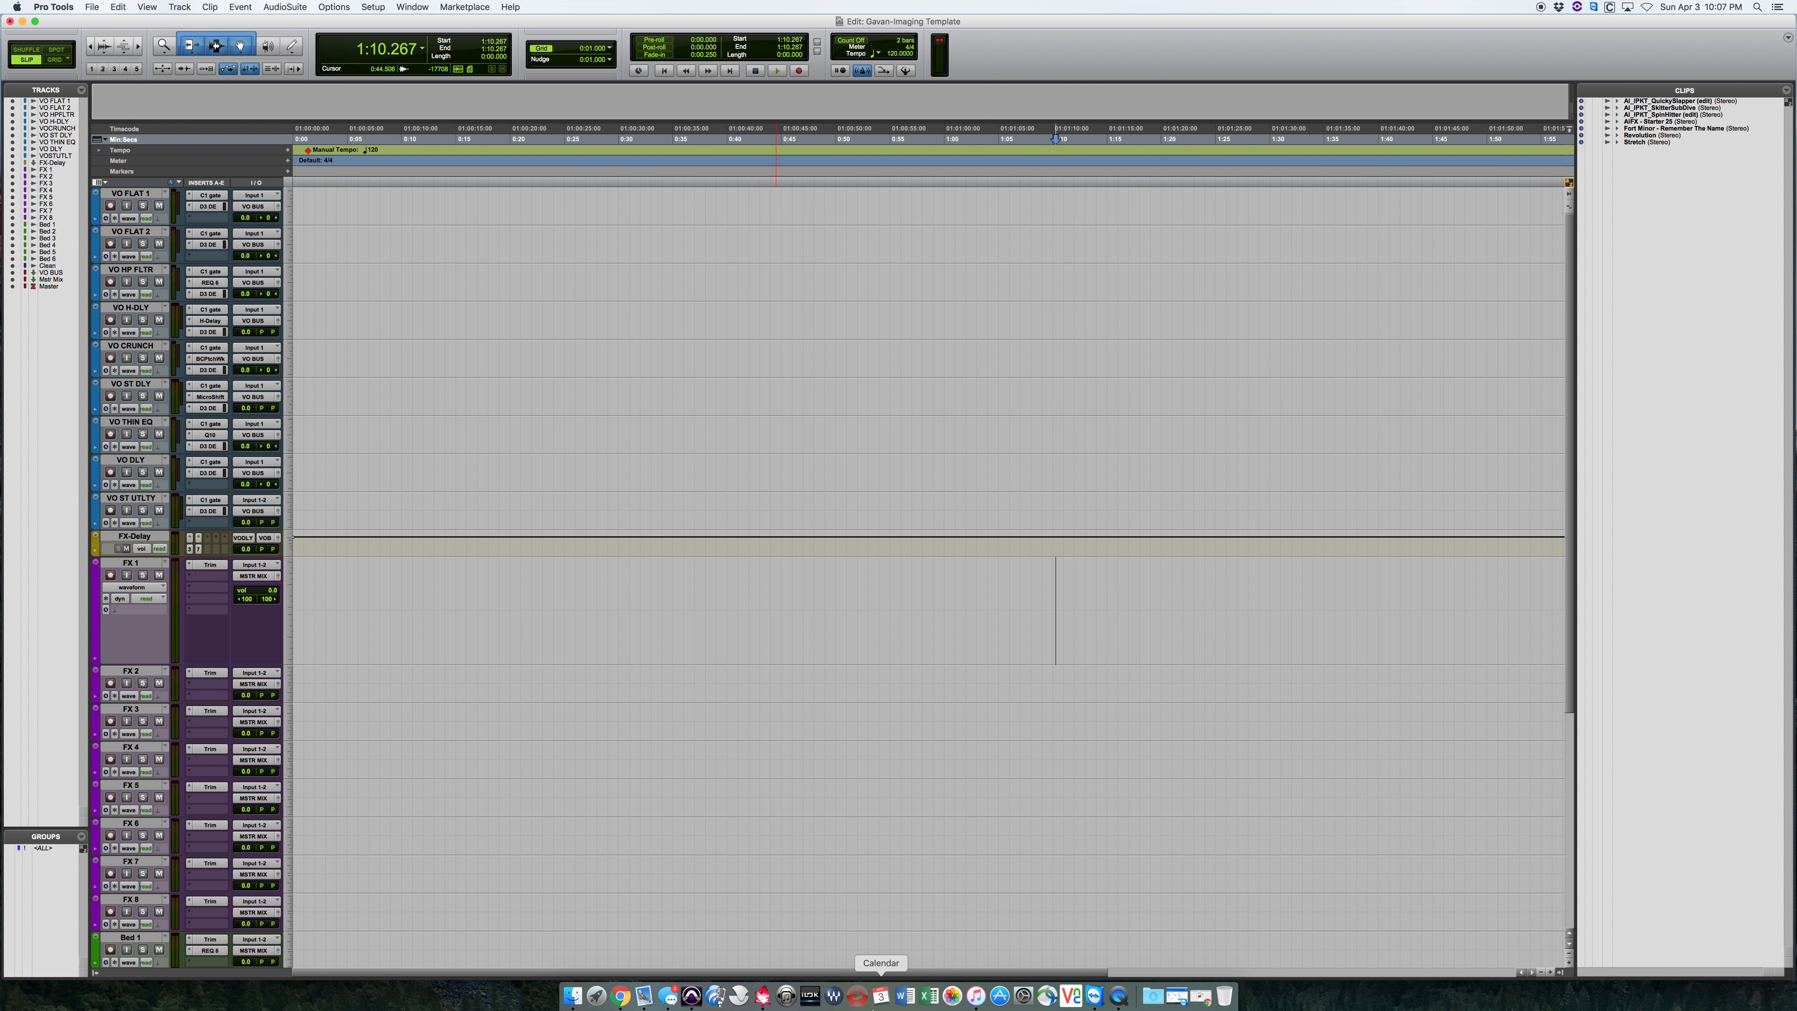
left_click(545, 607)
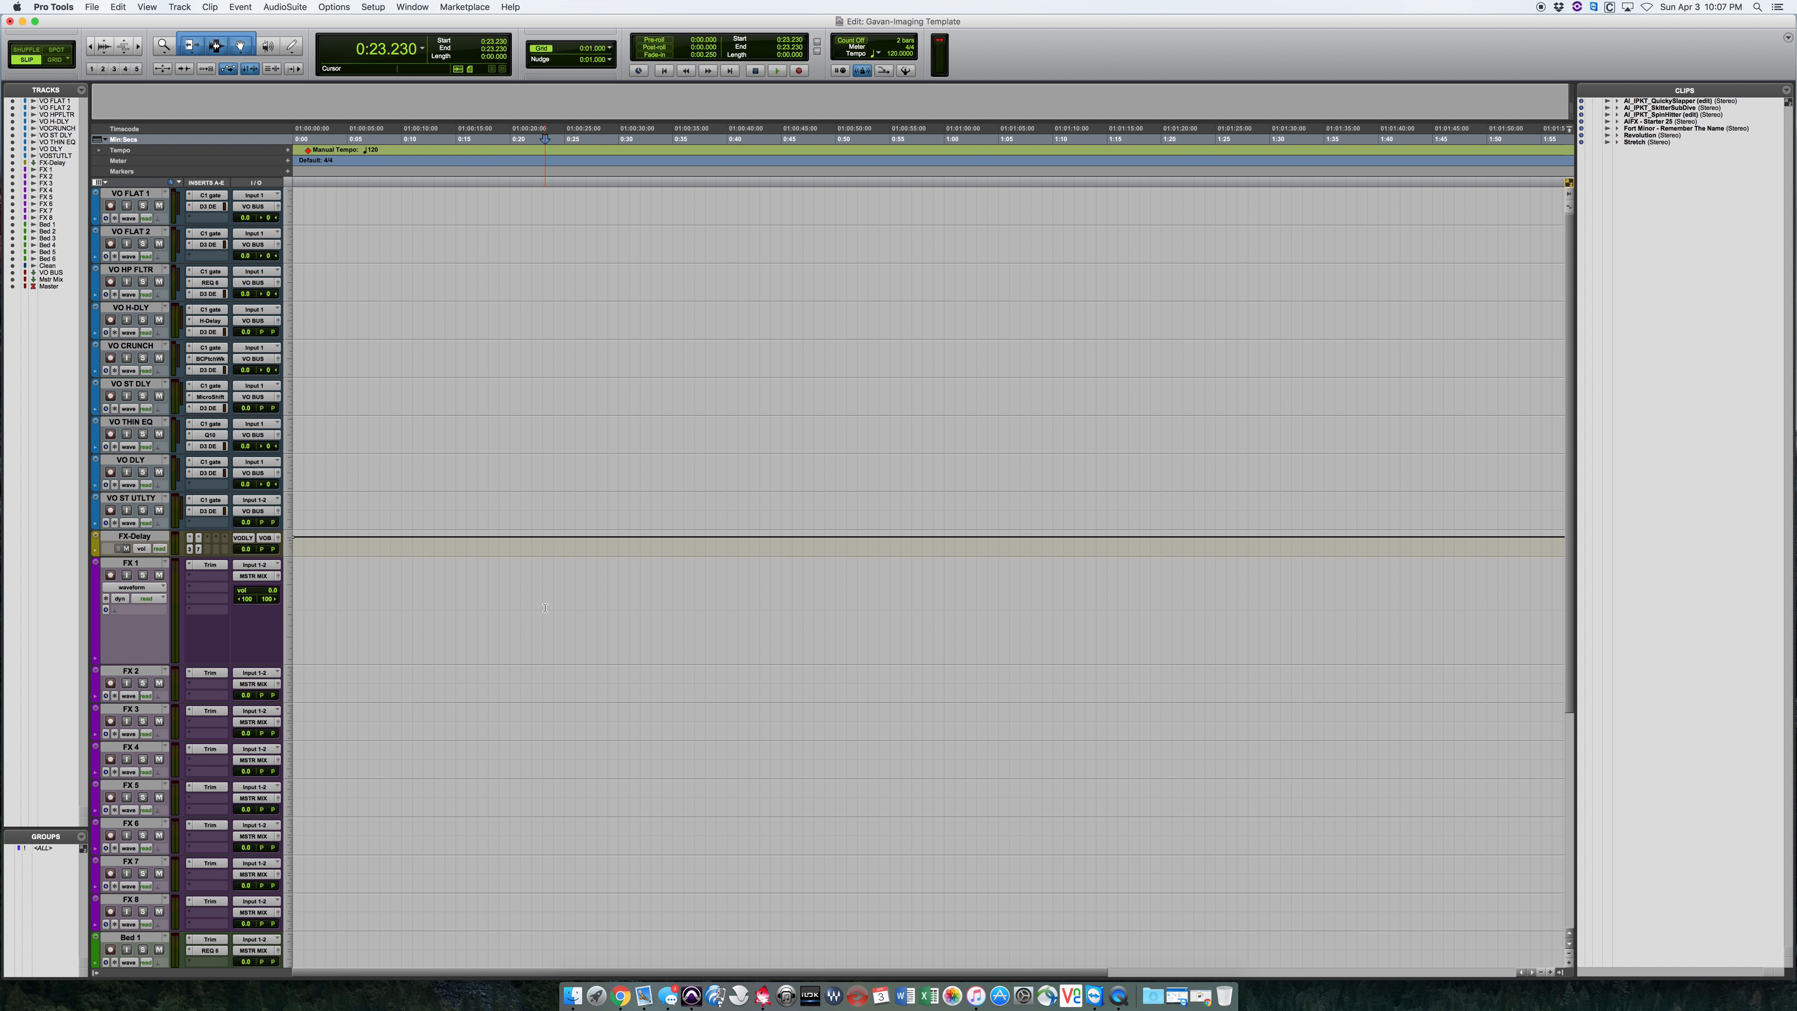
Bring up the Import Audio dialog, cancel it, and show where the audio import command is found
key("super+shift+i")
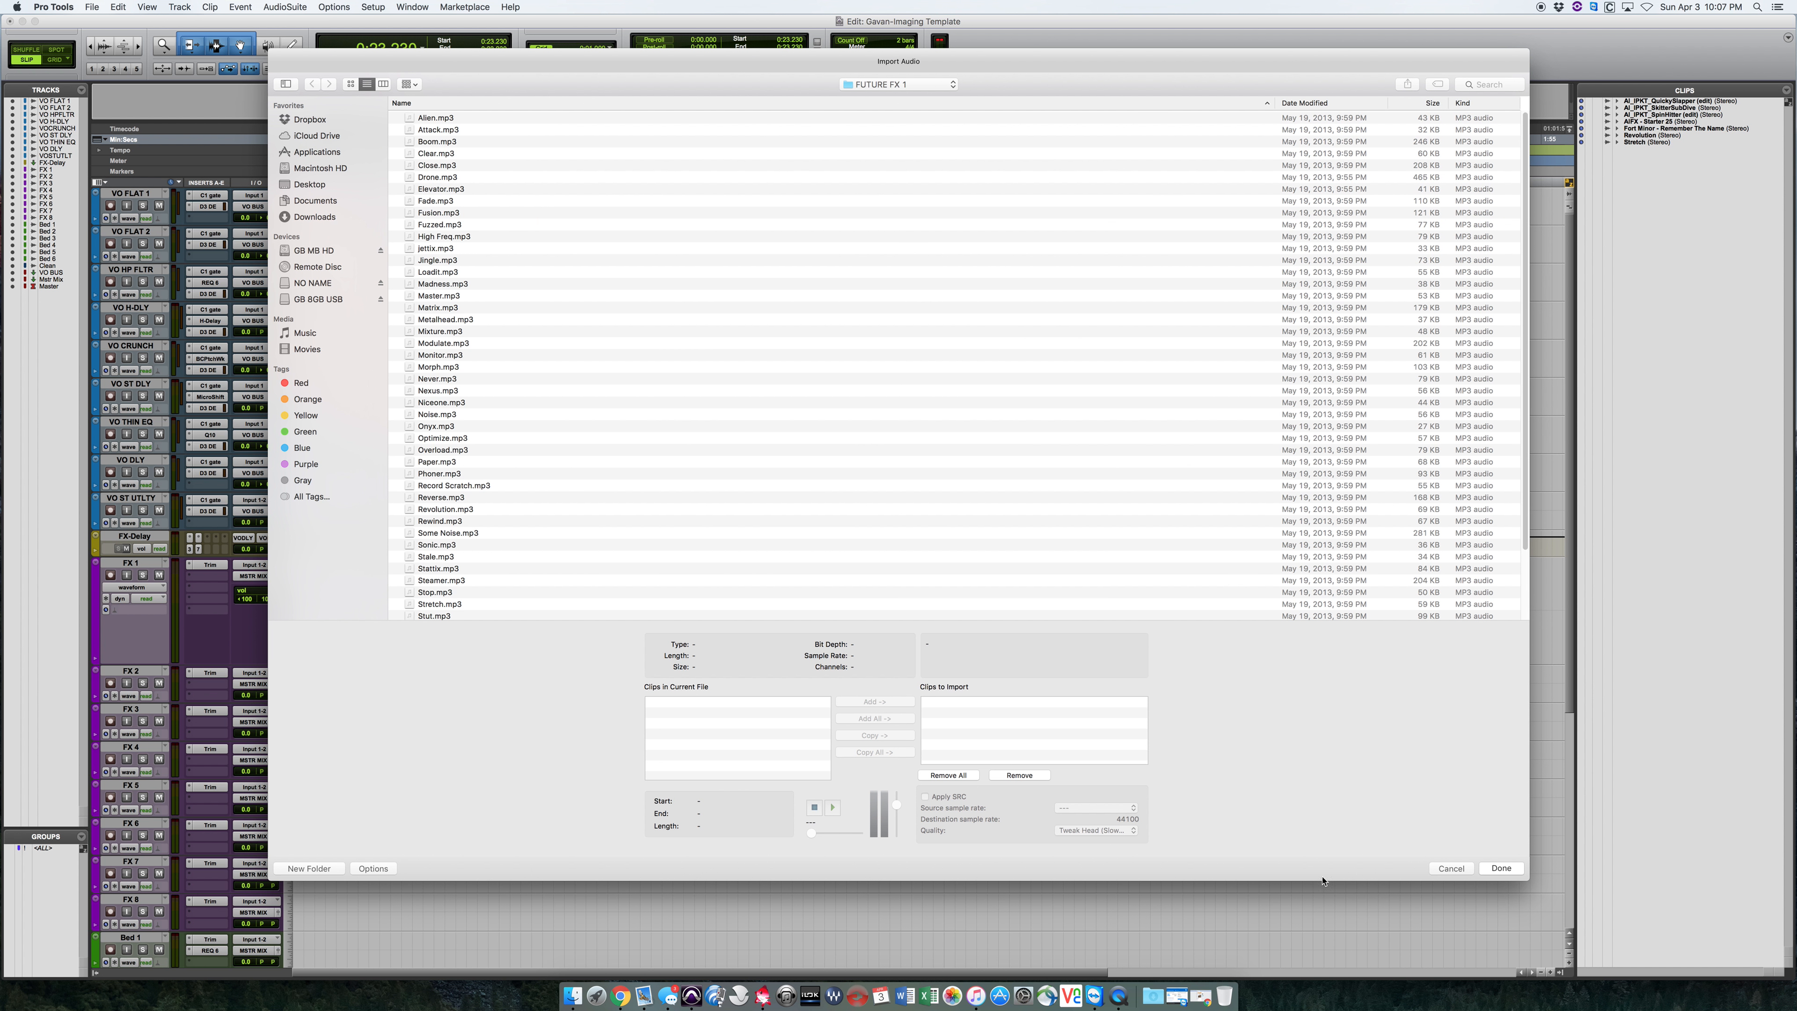
left_click(1450, 868)
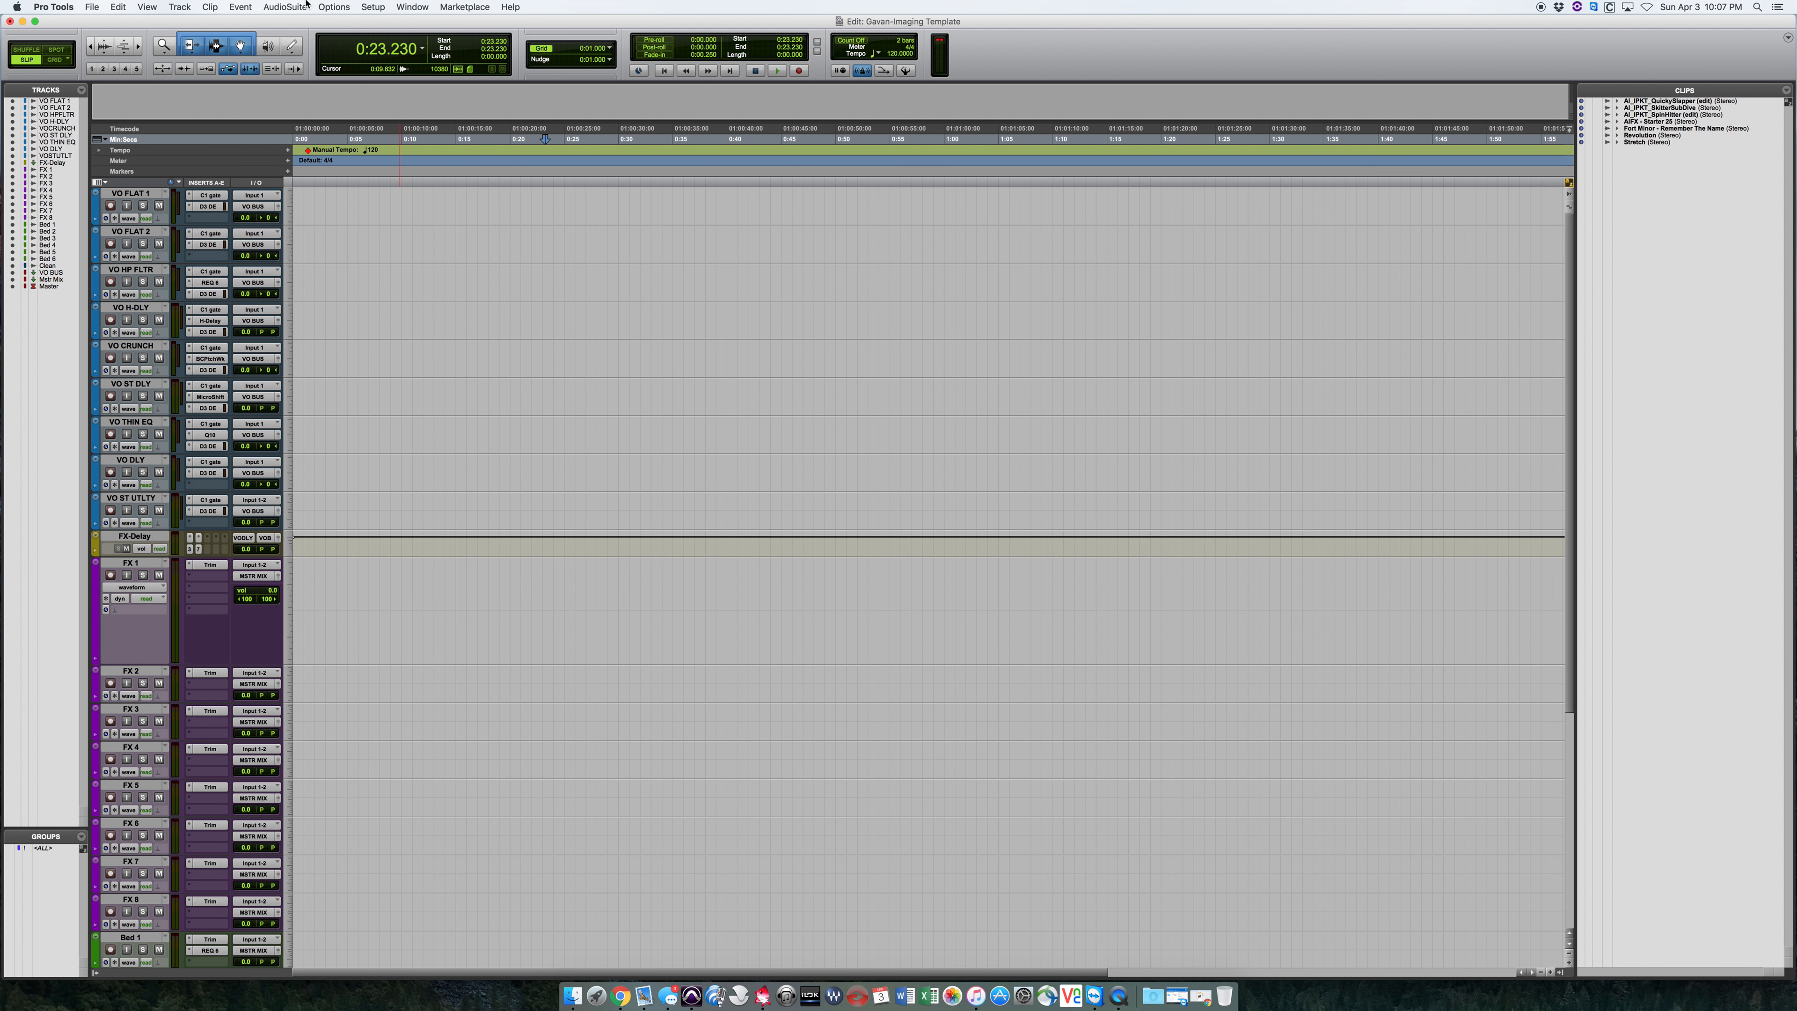
left_click(92, 9)
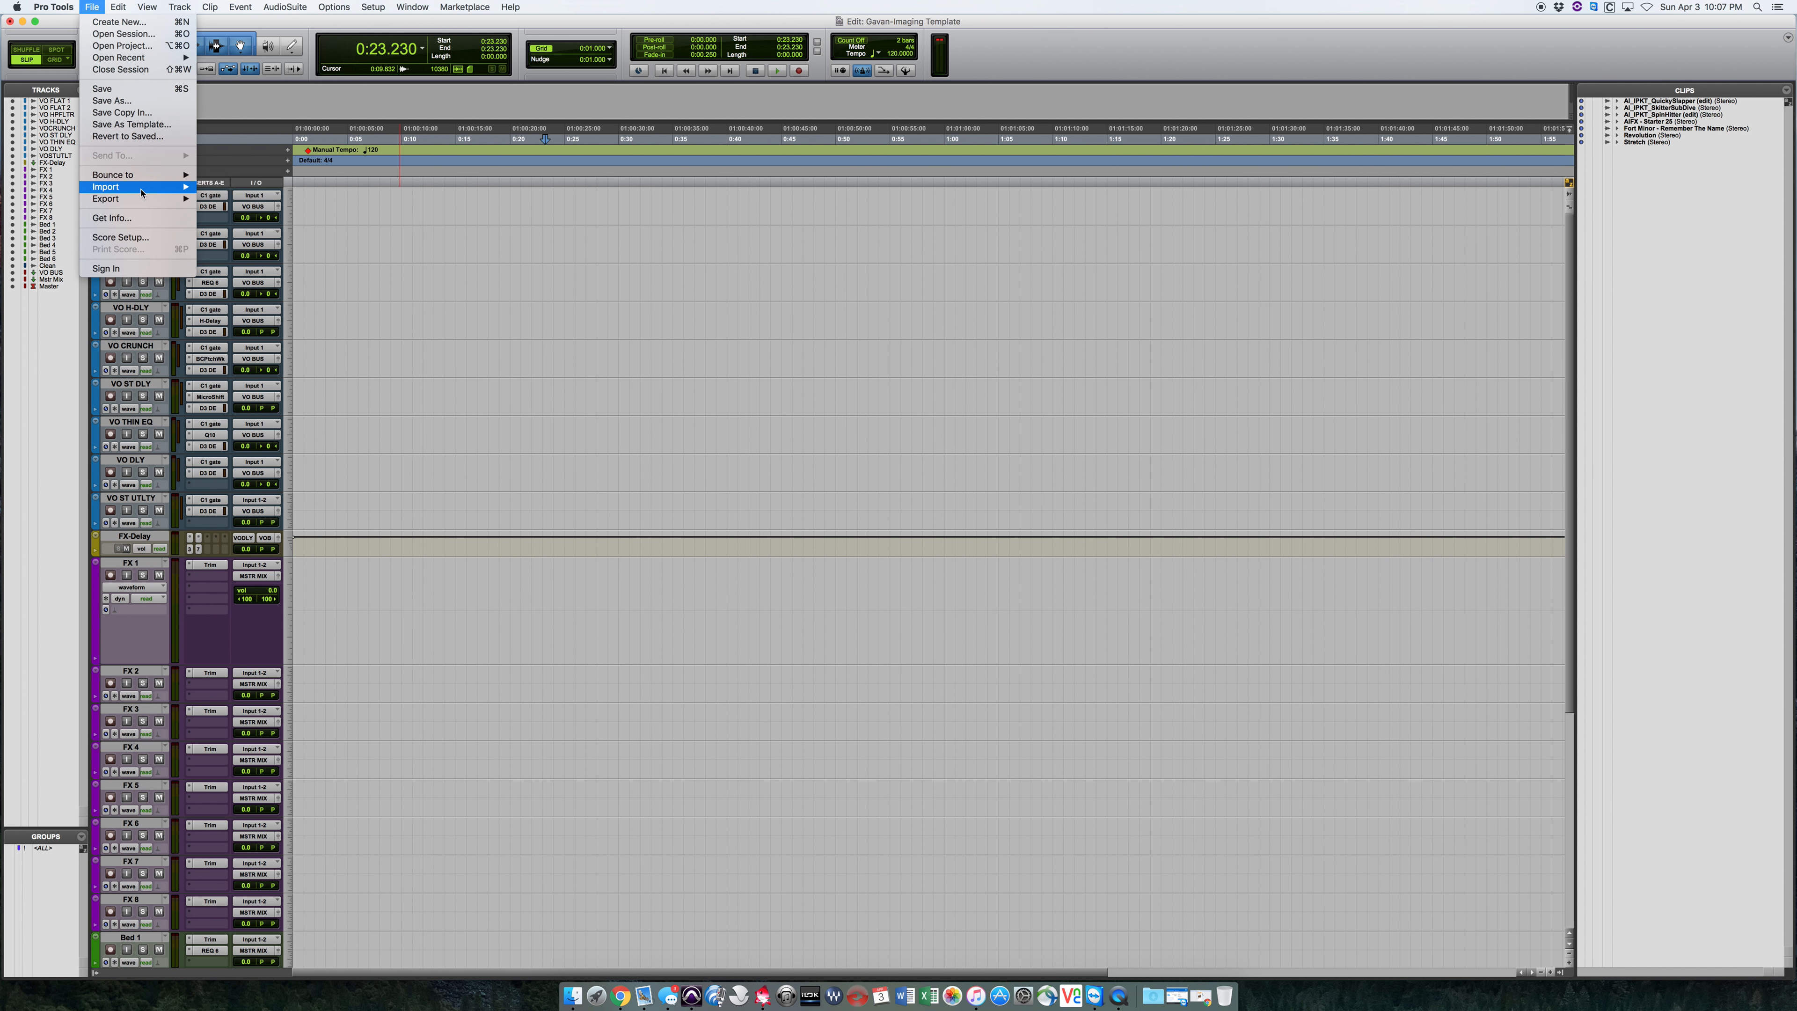
mouse_move(145, 187)
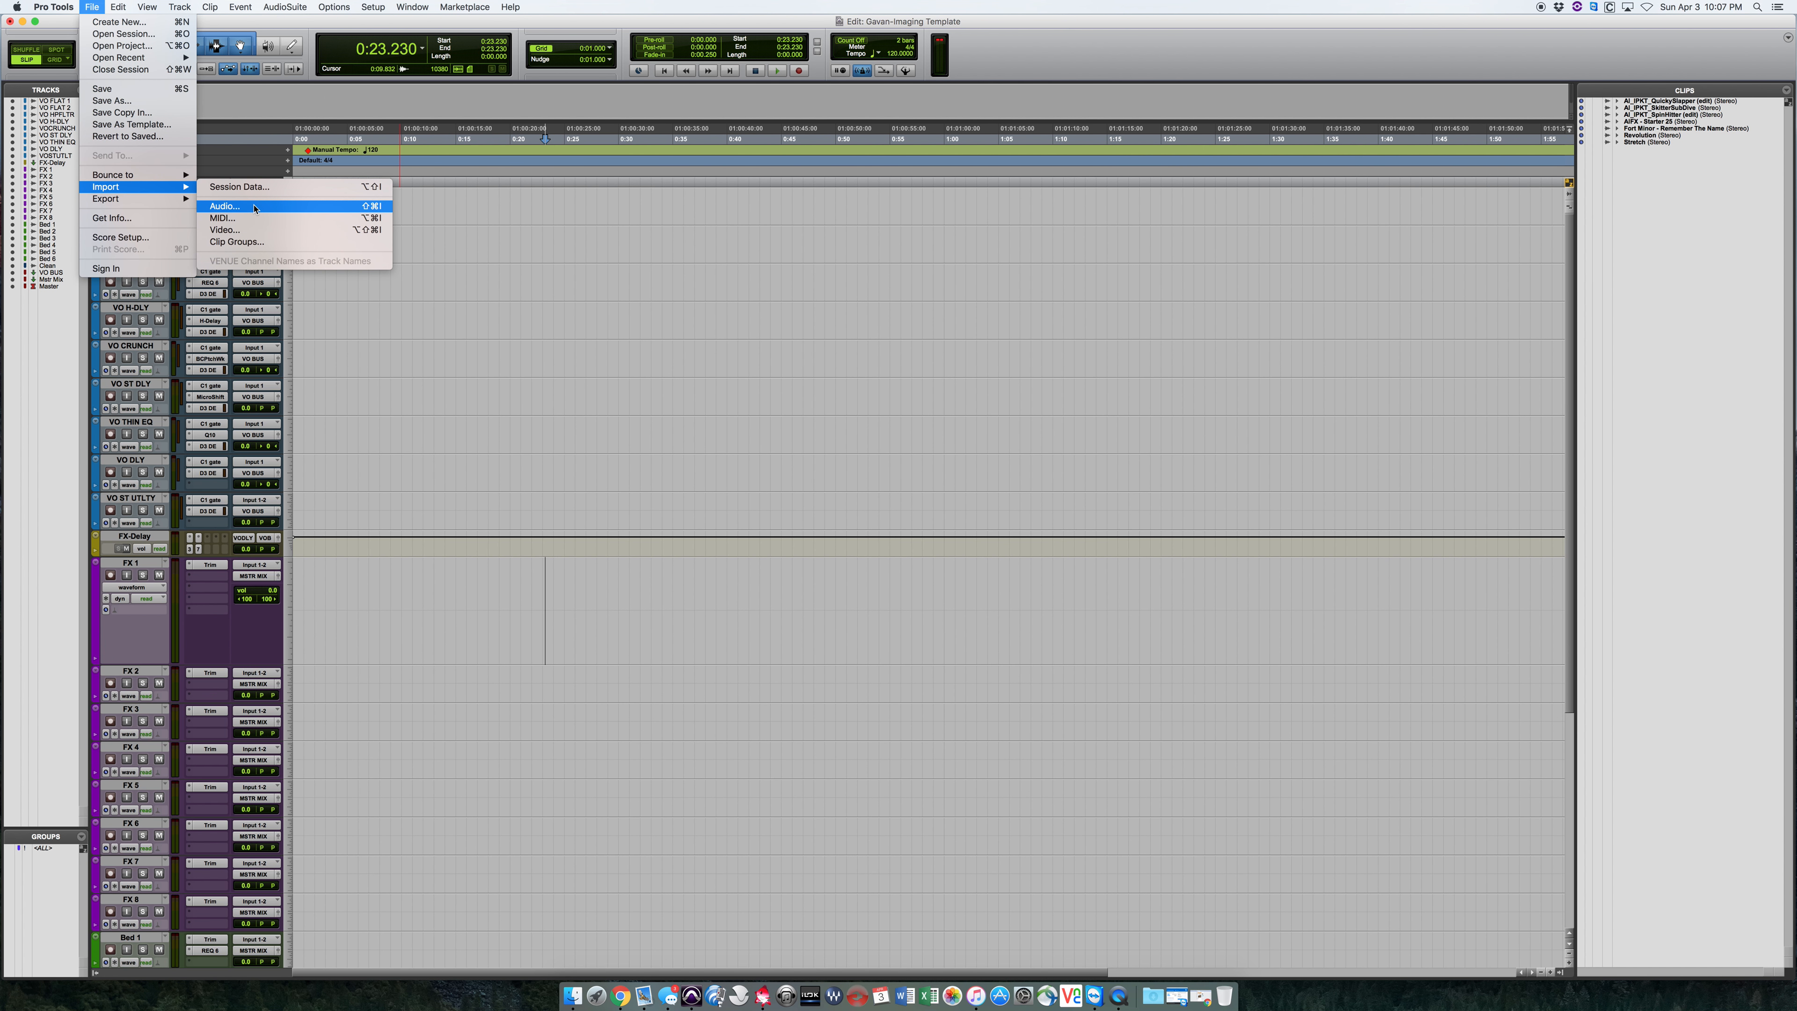
left_click(862, 42)
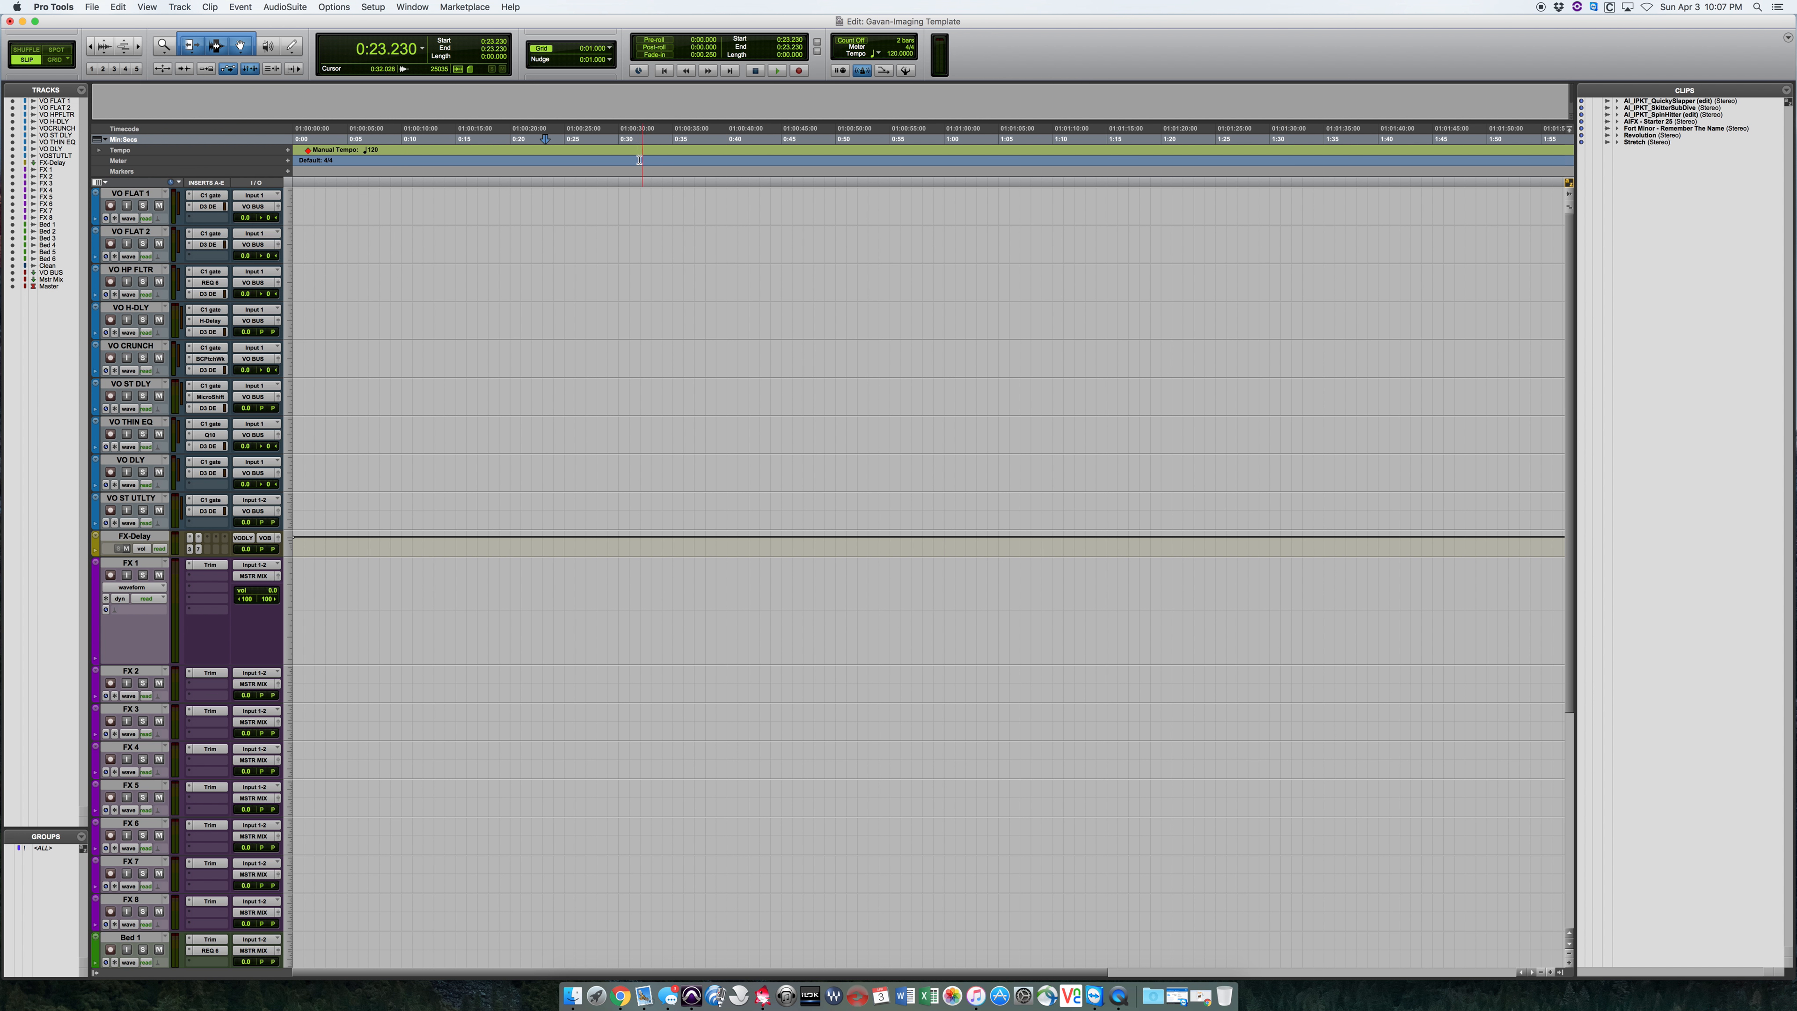
Open a Finder window, return to Pro Tools and place the edit cursor on VO FLAT 1 at about 0:11.673
key("Return")
left_click(573, 996)
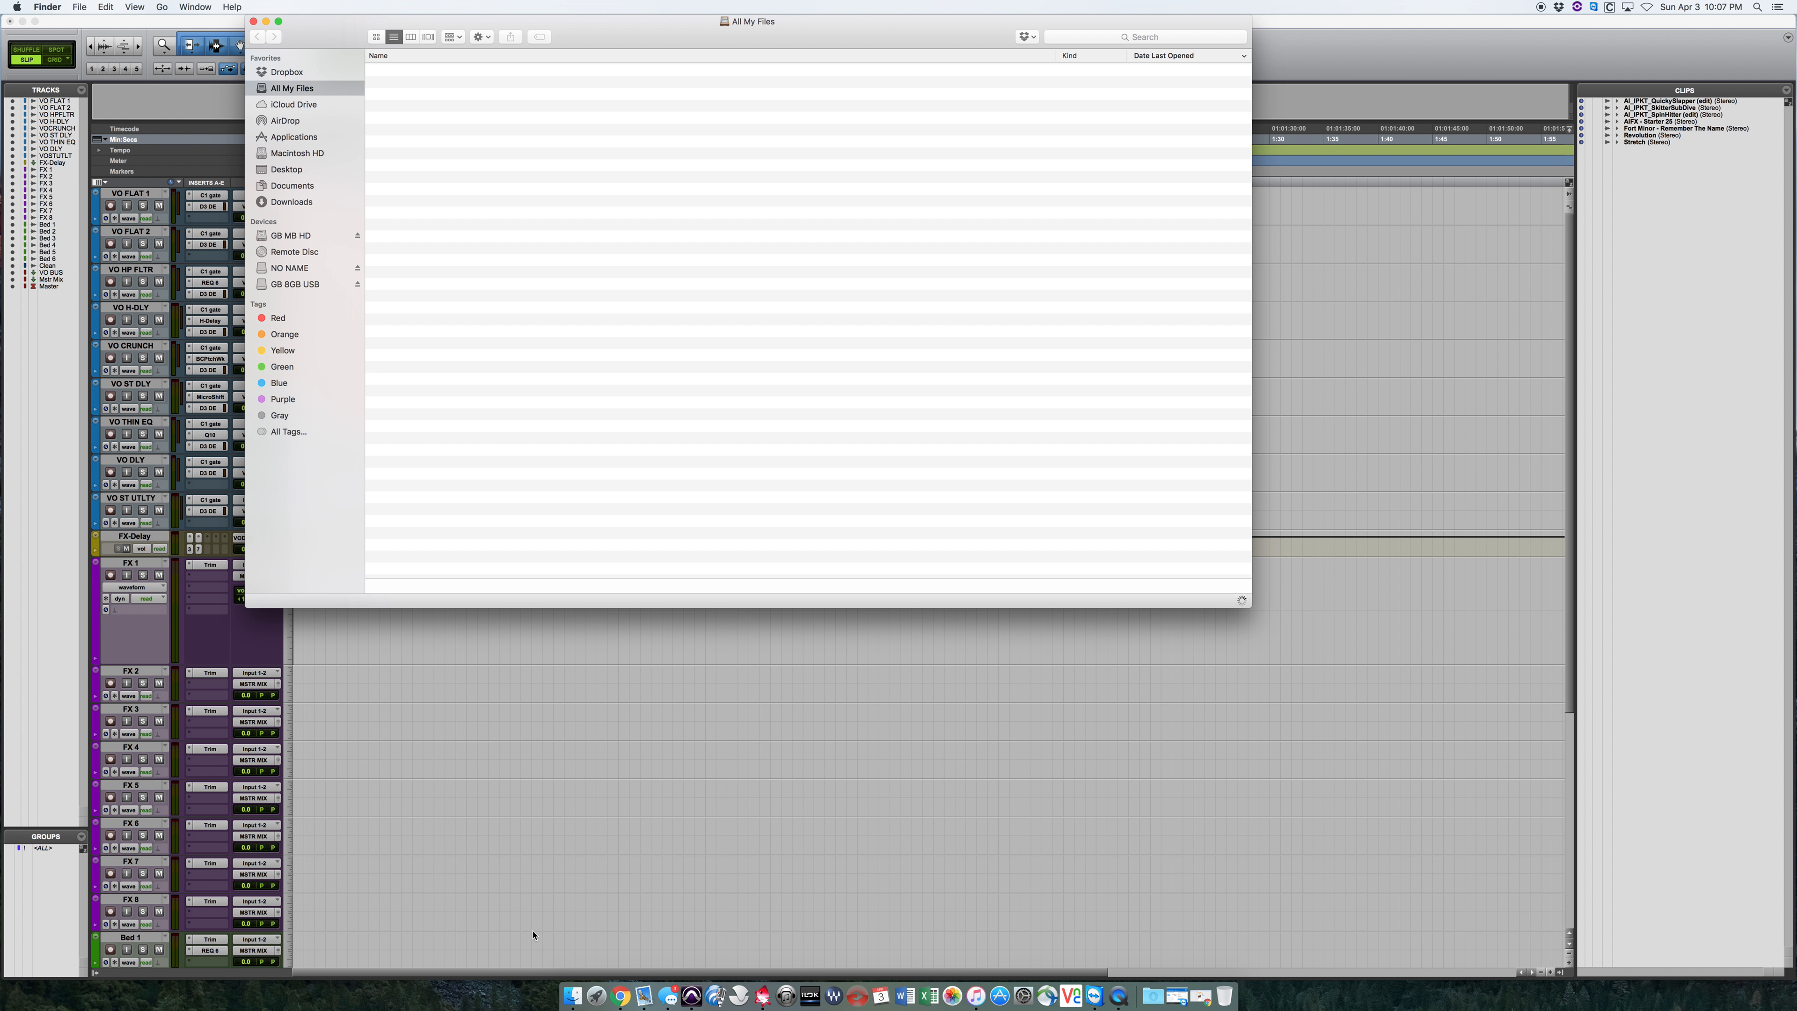
left_click(593, 876)
left_click(420, 200)
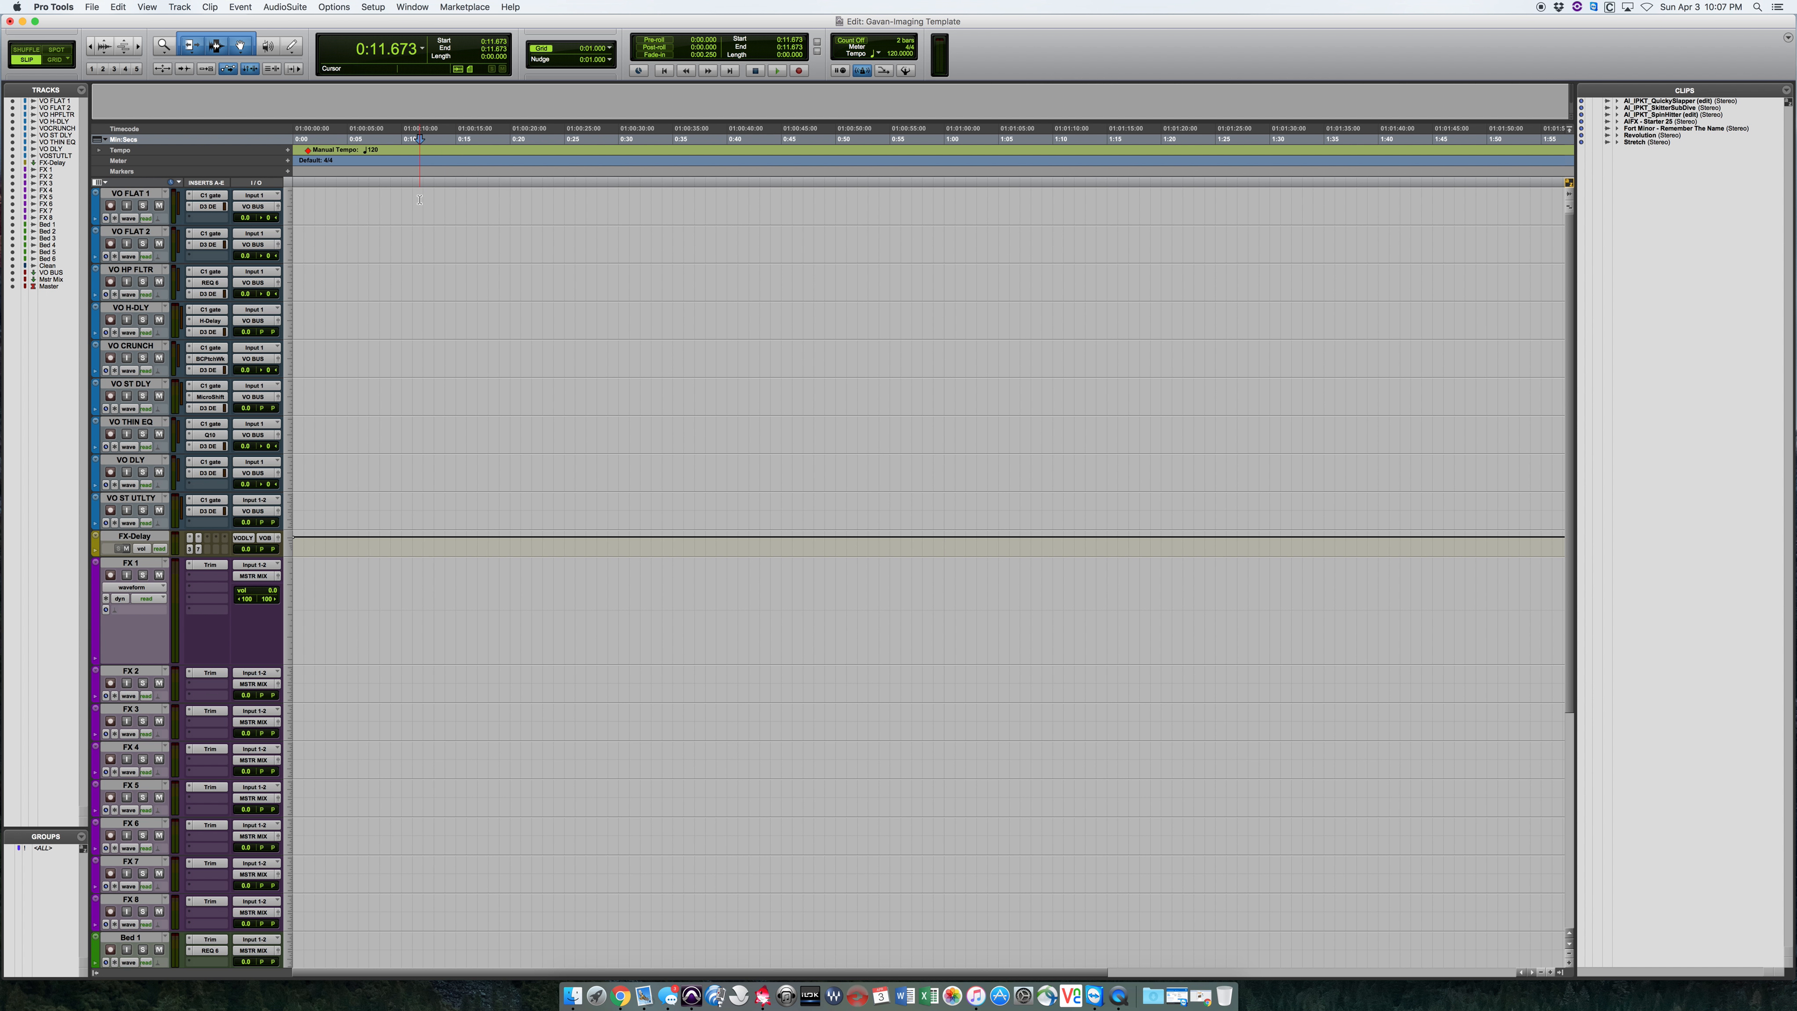